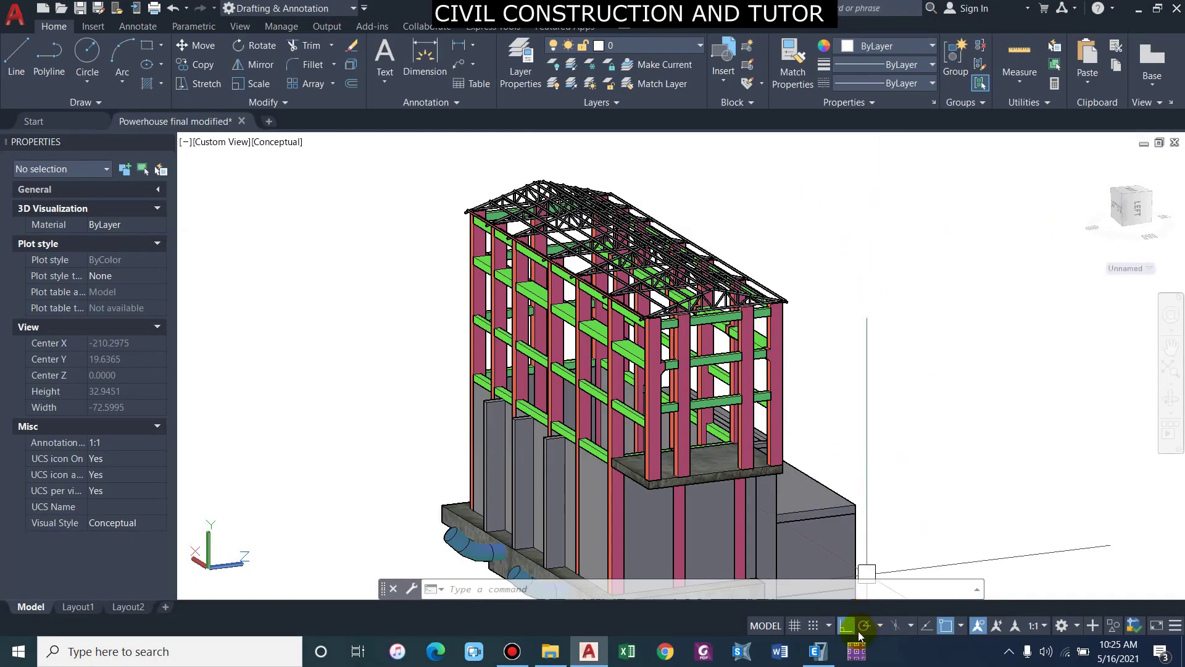
Switch to ETABS and examine the 3D roof truss model, including its supports and near corner
left_click(818, 652)
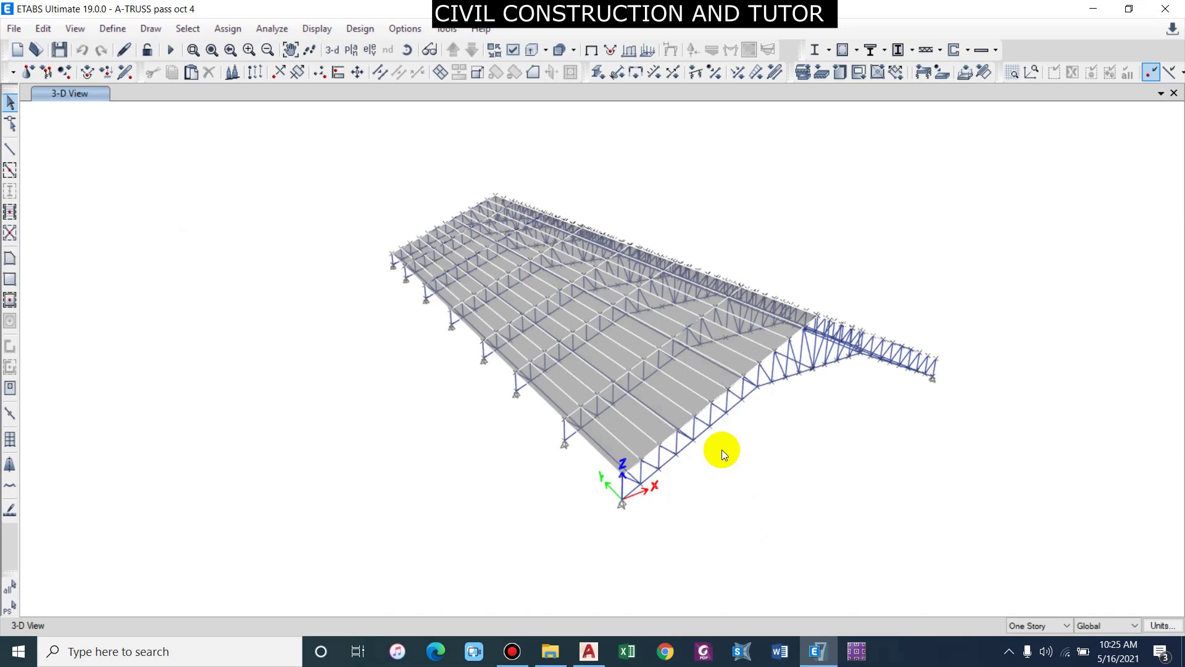
scroll(562, 320, "down", 3)
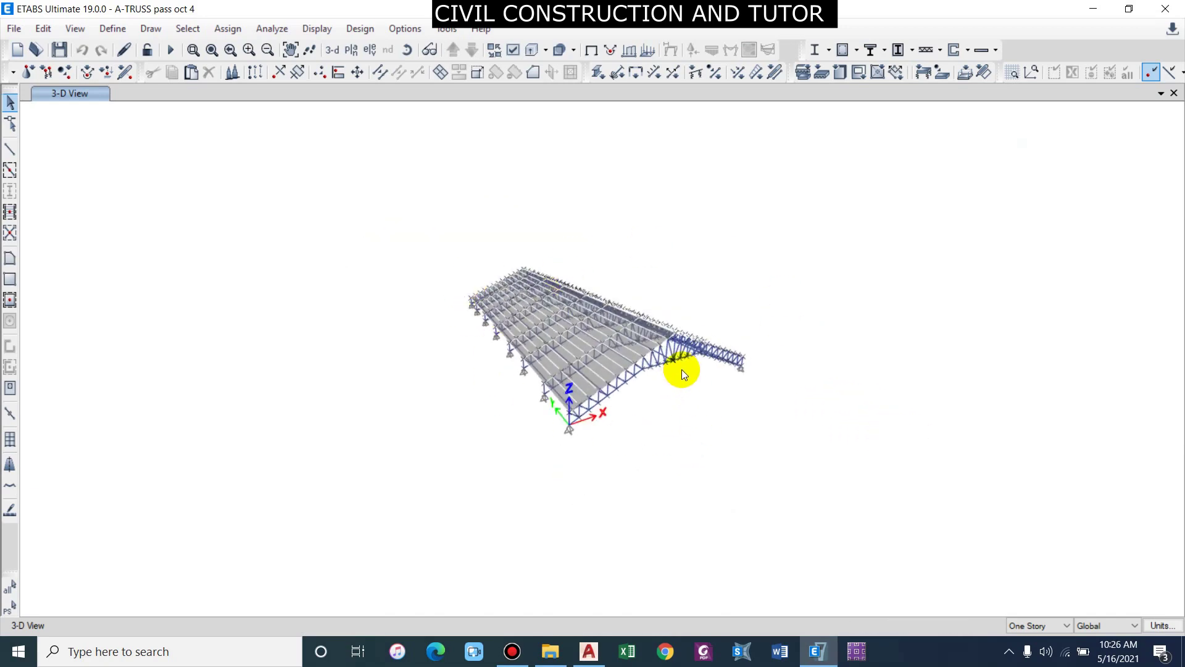
scroll(783, 371, "up", 3)
scroll(779, 385, "down", 1)
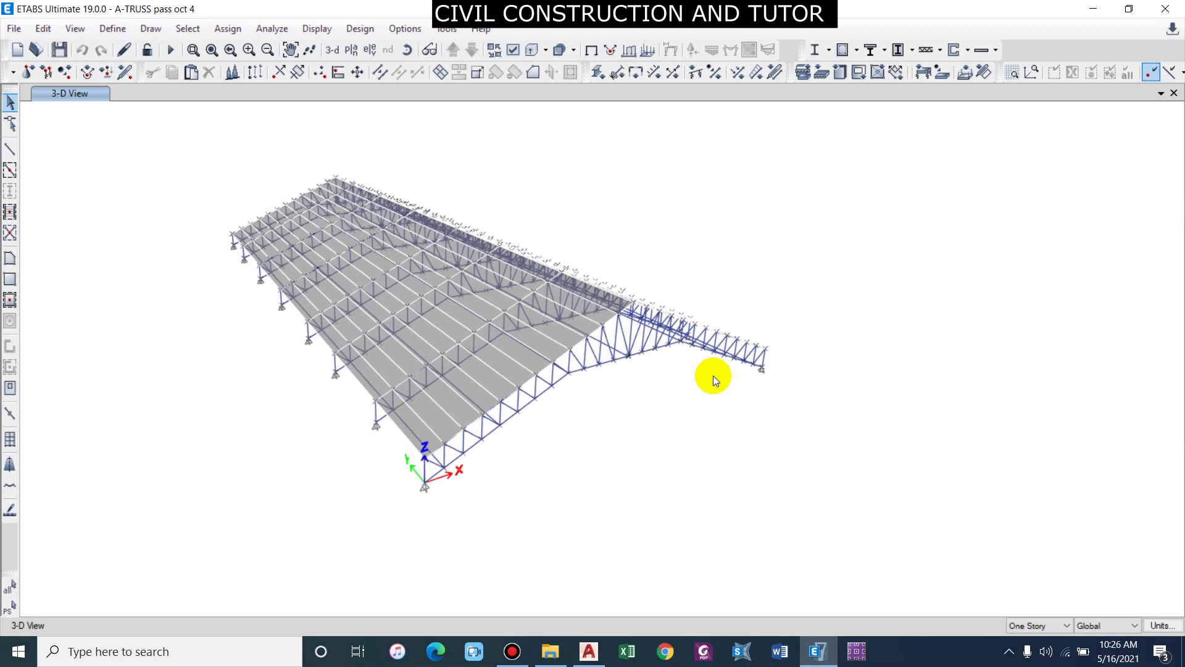
scroll(483, 420, "up", 3)
scroll(659, 527, "down", 3)
middle_click_drag(659, 527, 295, 298)
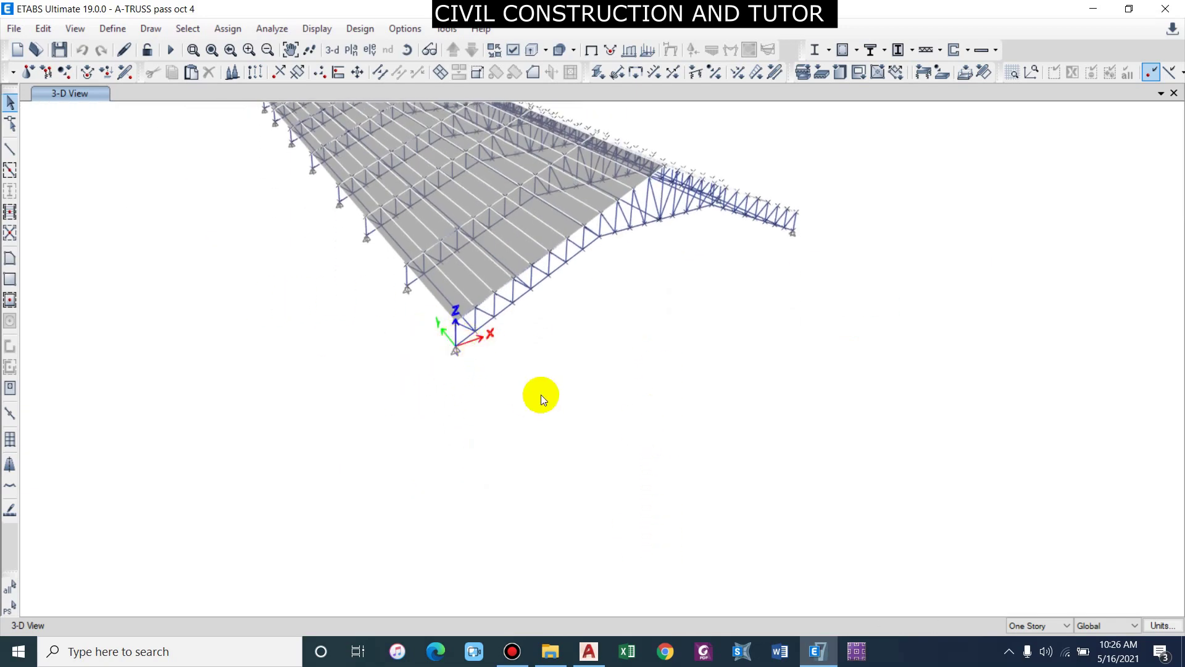
middle_click_drag(478, 350, 505, 379)
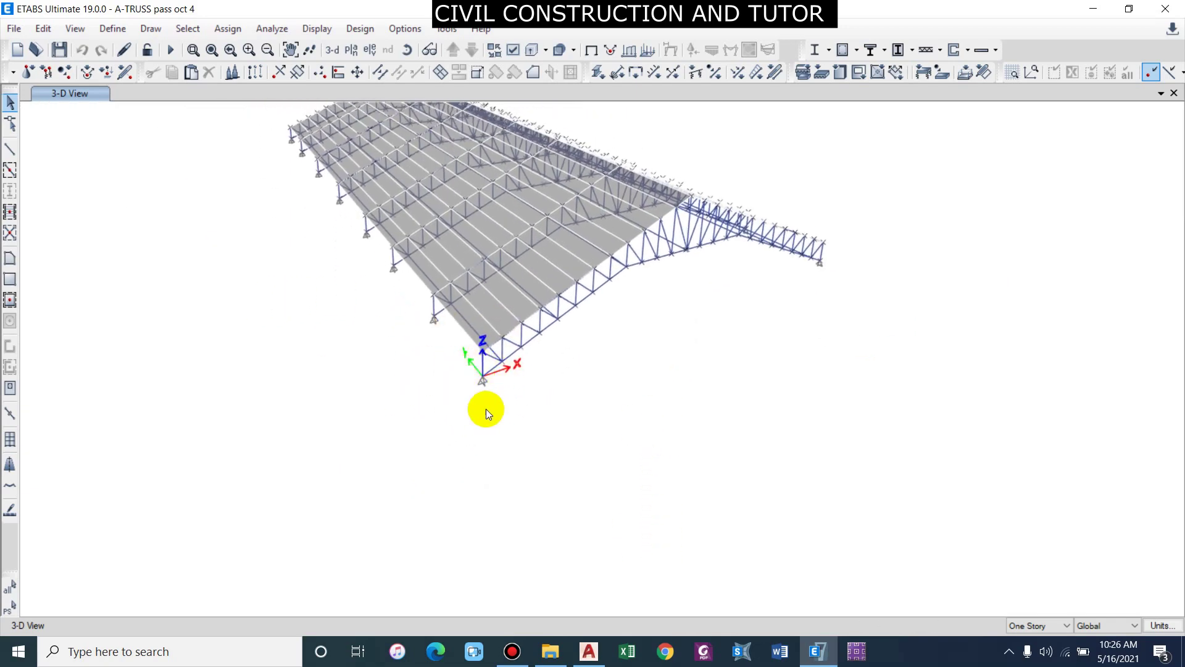
Switch to AutoCAD and examine where the roof trusses rest on the columns of the 3D powerhouse model
left_click(589, 651)
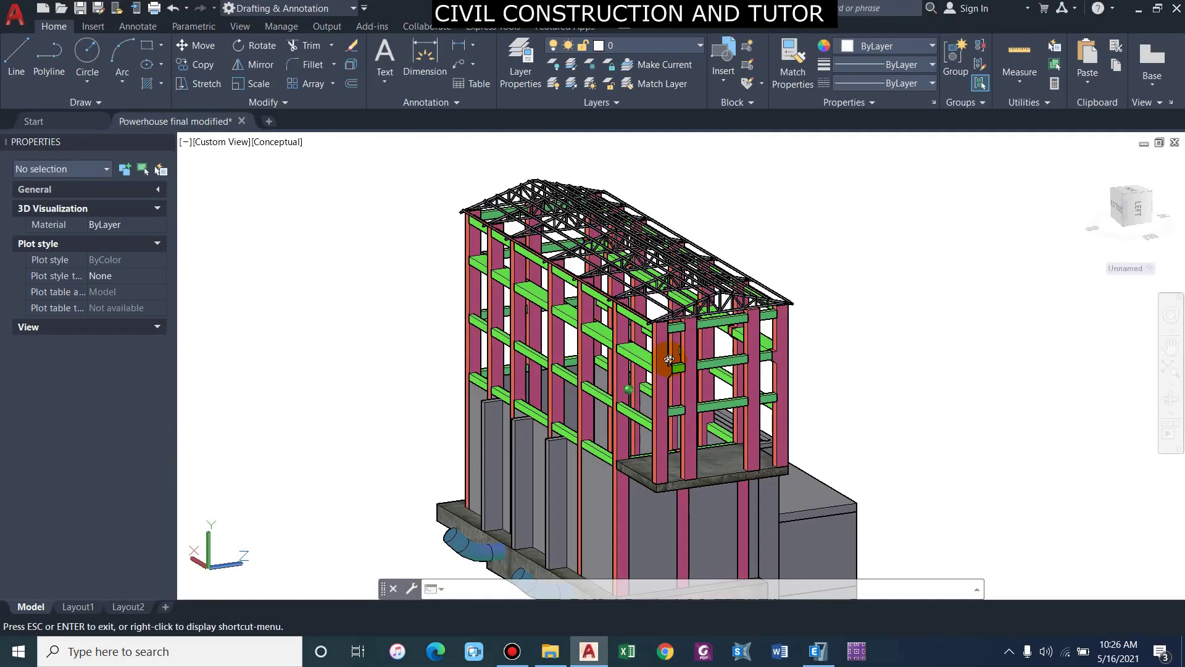
scroll(674, 329, "up", 6)
middle_click_drag(669, 392, 759, 445, "shift")
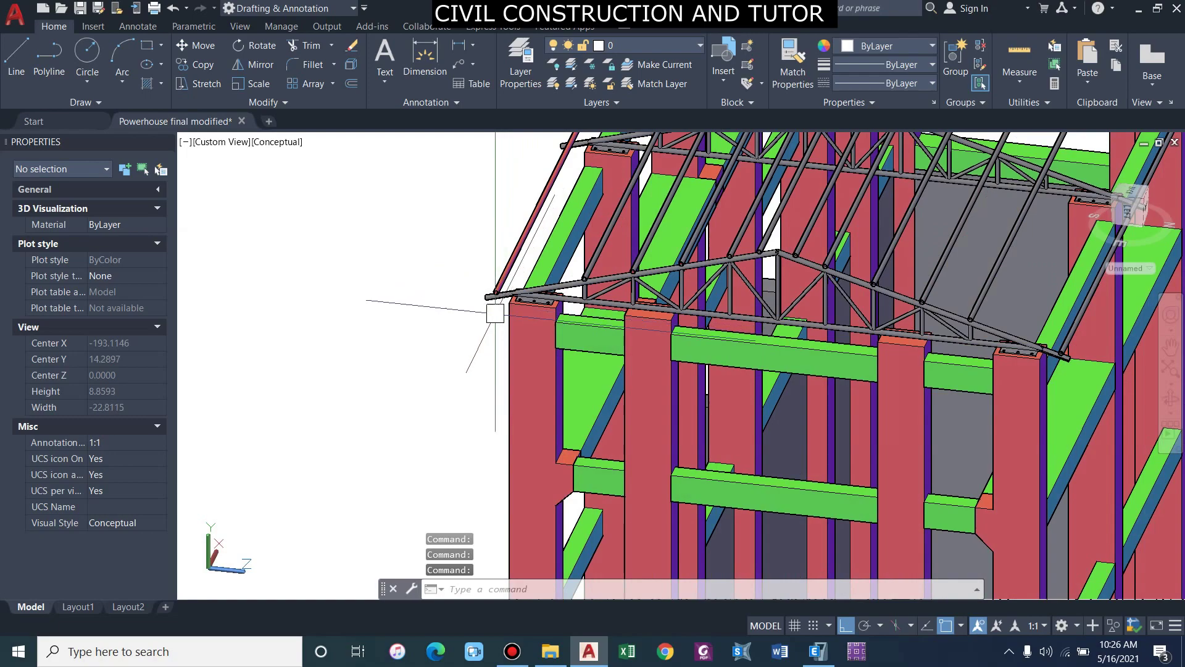
scroll(759, 445, "up", 3)
scroll(677, 305, "down", 10)
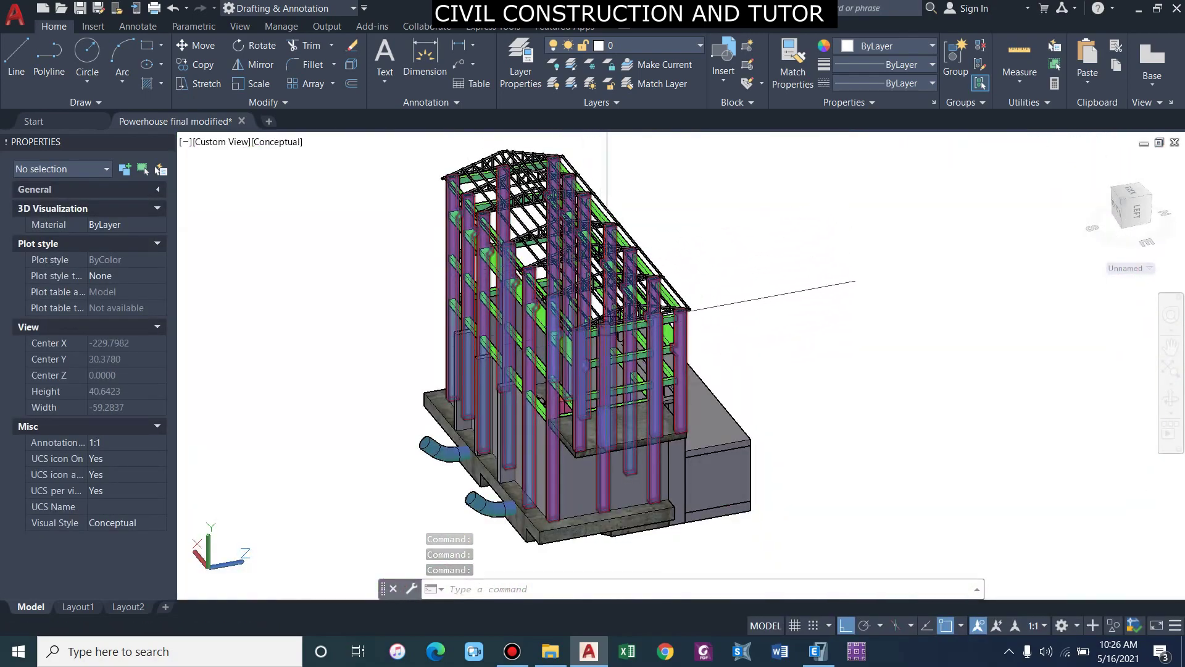
scroll(677, 302, "up", 8)
mouse_move(747, 306)
middle_mouse_down("shift")
mouse_move(767, 320)
mouse_move(745, 304)
mouse_move(765, 302)
middle_mouse_up("shift")
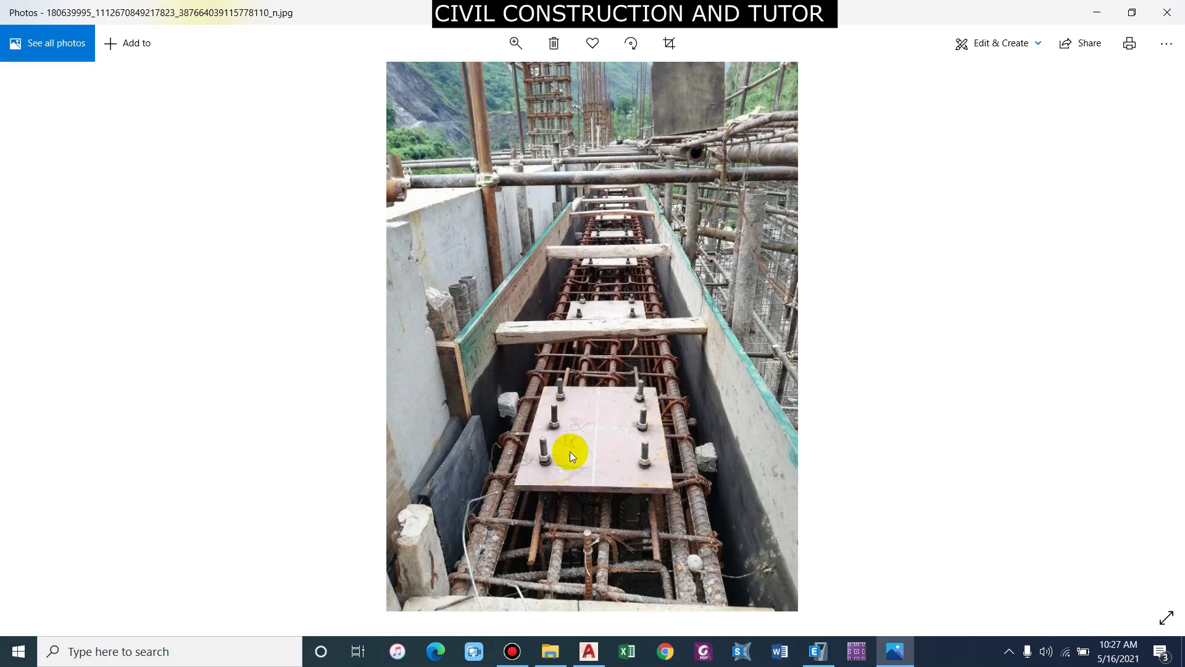
Examine the site photos of the truss supports on the concrete beam and the bolted steel base plate
key("Right")
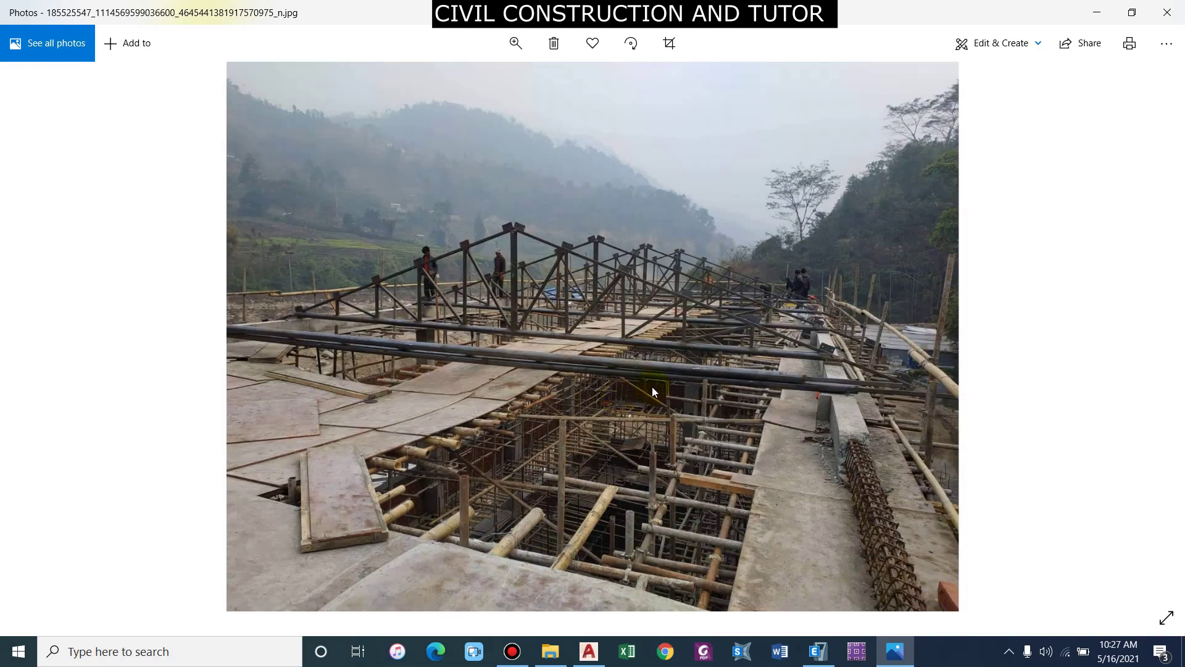
key("Left")
key("Right")
scroll(873, 397, "up", 5)
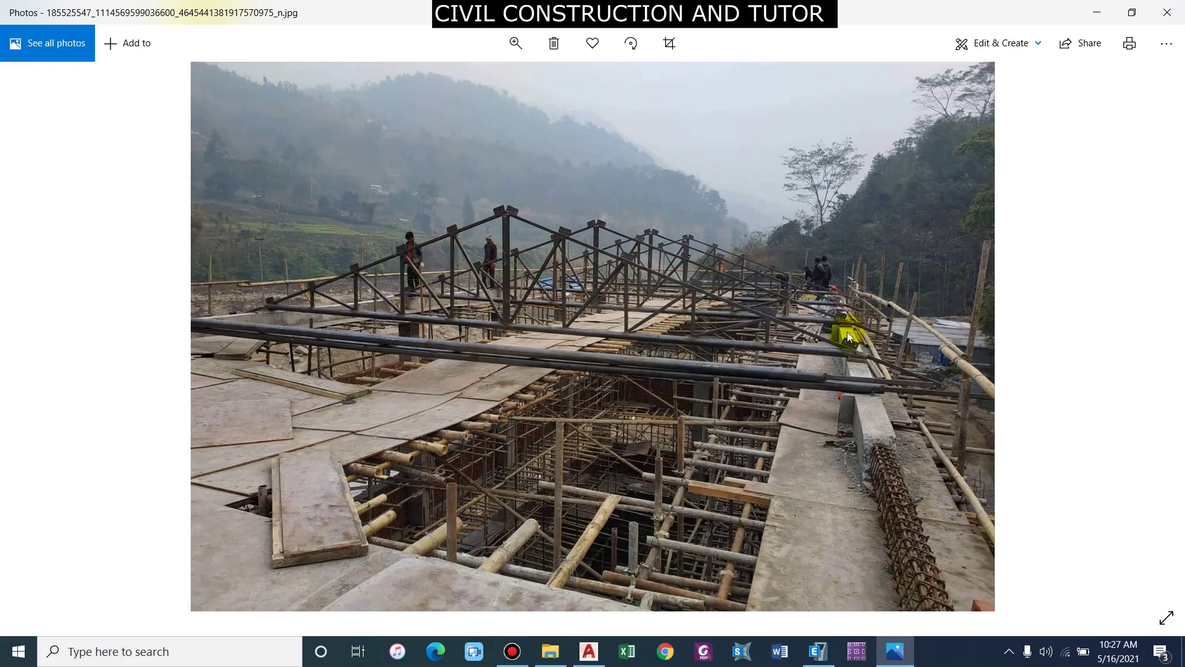
scroll(913, 336, "up", 2)
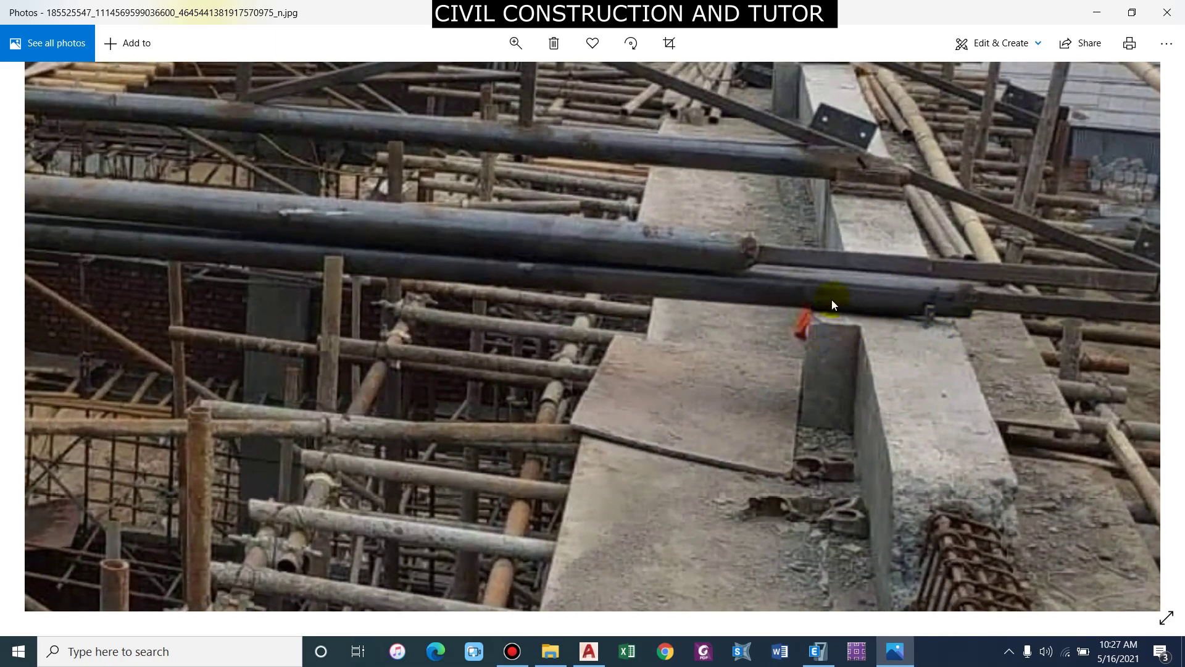
scroll(932, 324, "down", 2)
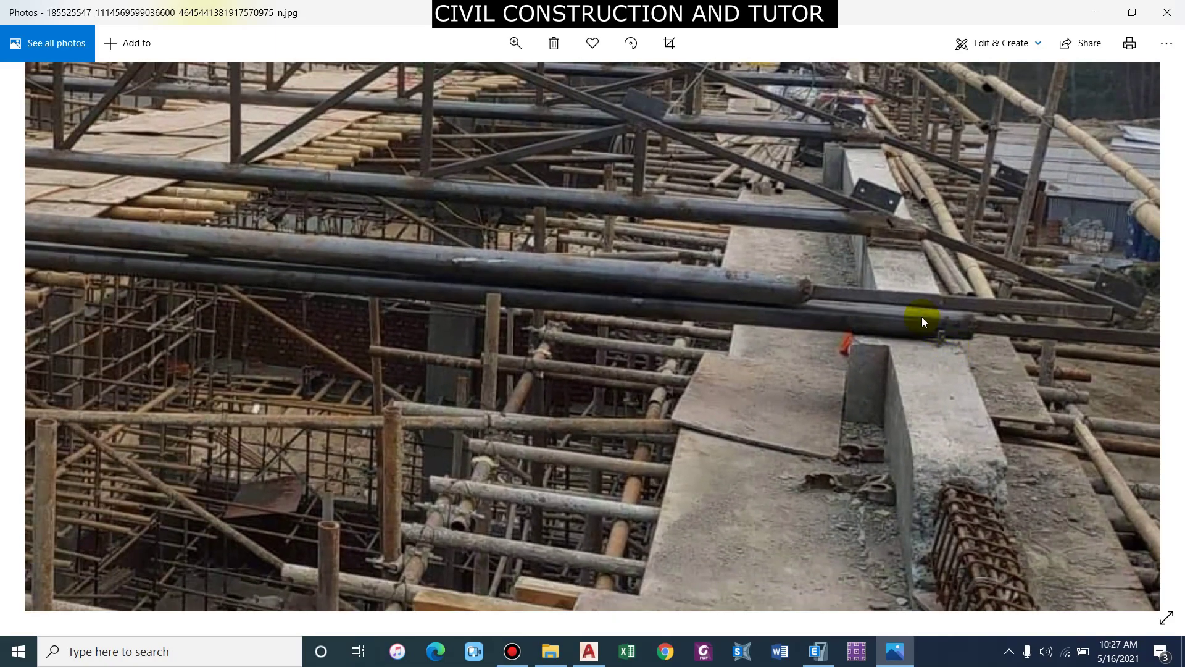
scroll(882, 223, "up", 2)
scroll(889, 253, "down", 2)
key("Right")
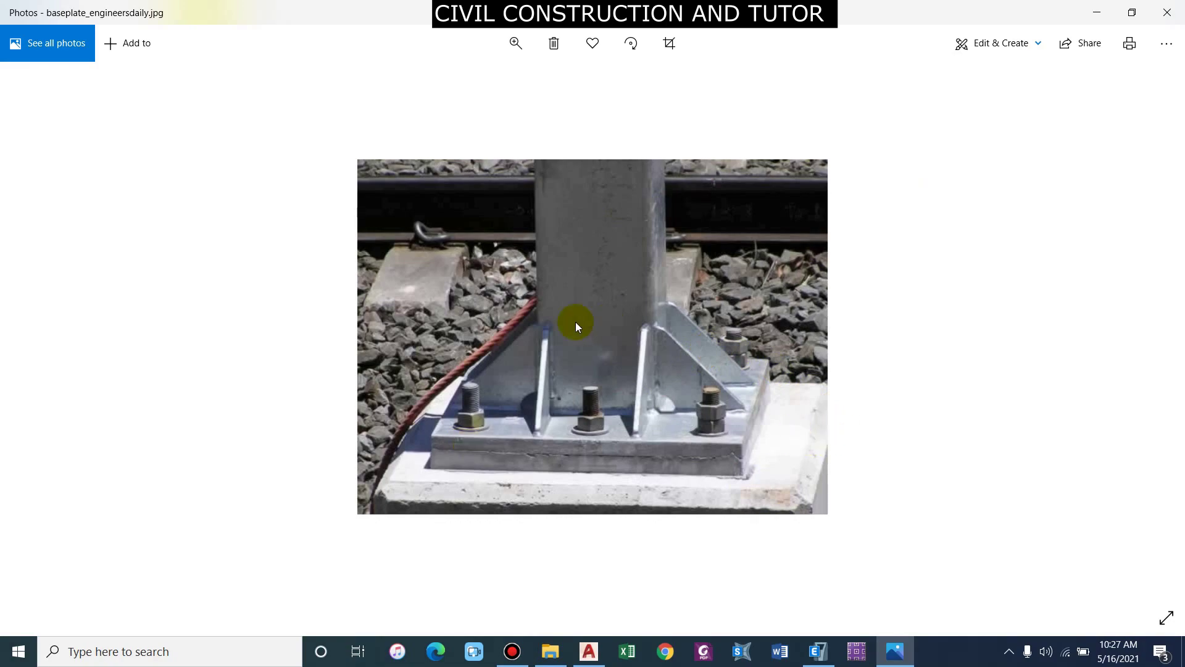
Launch Prokon from the desktop and open the steel base plate design module in a maximized window
left_click(1097, 13)
left_click(1095, 12)
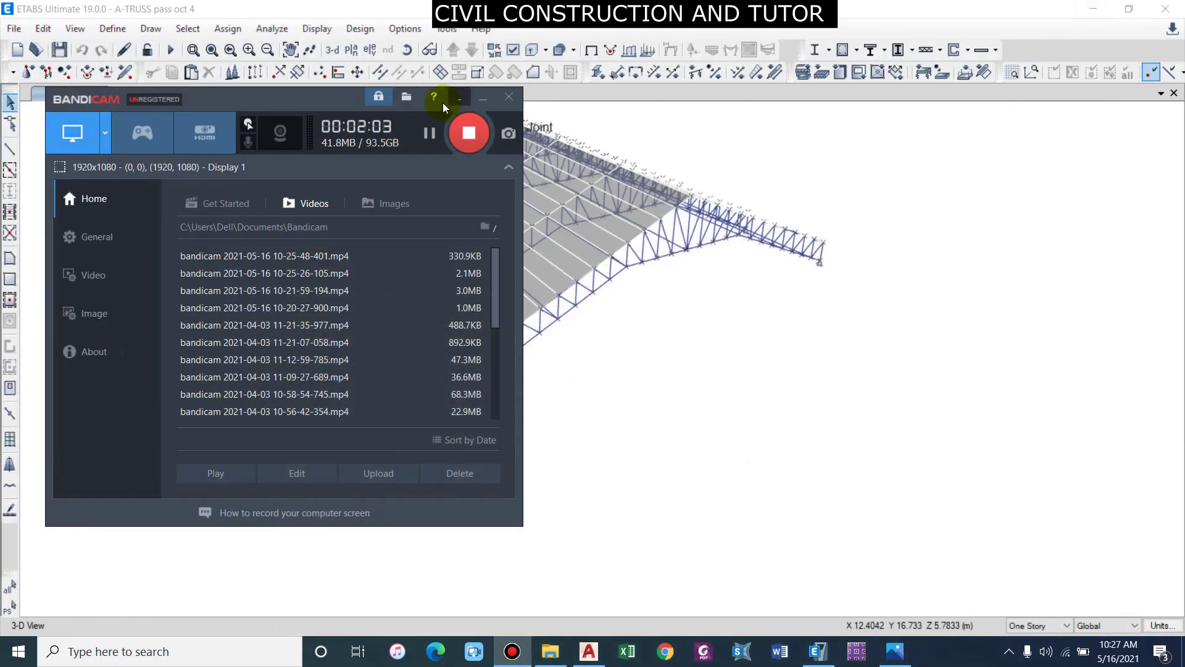
left_click(459, 100)
left_click(1093, 11)
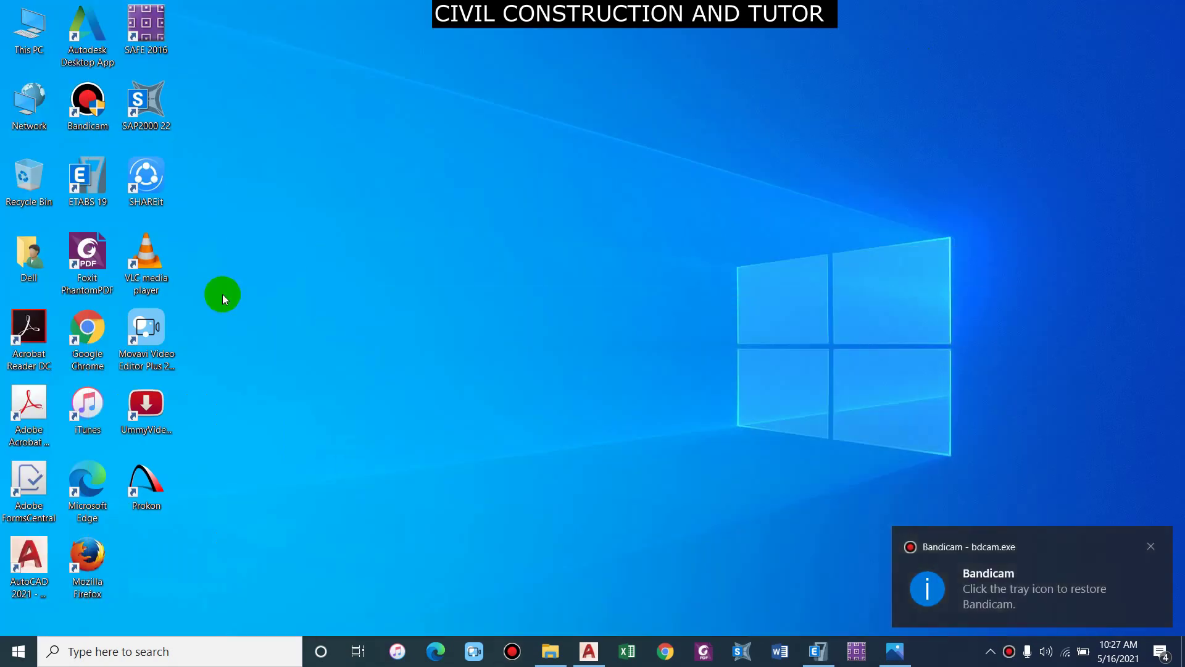
double_click(146, 501)
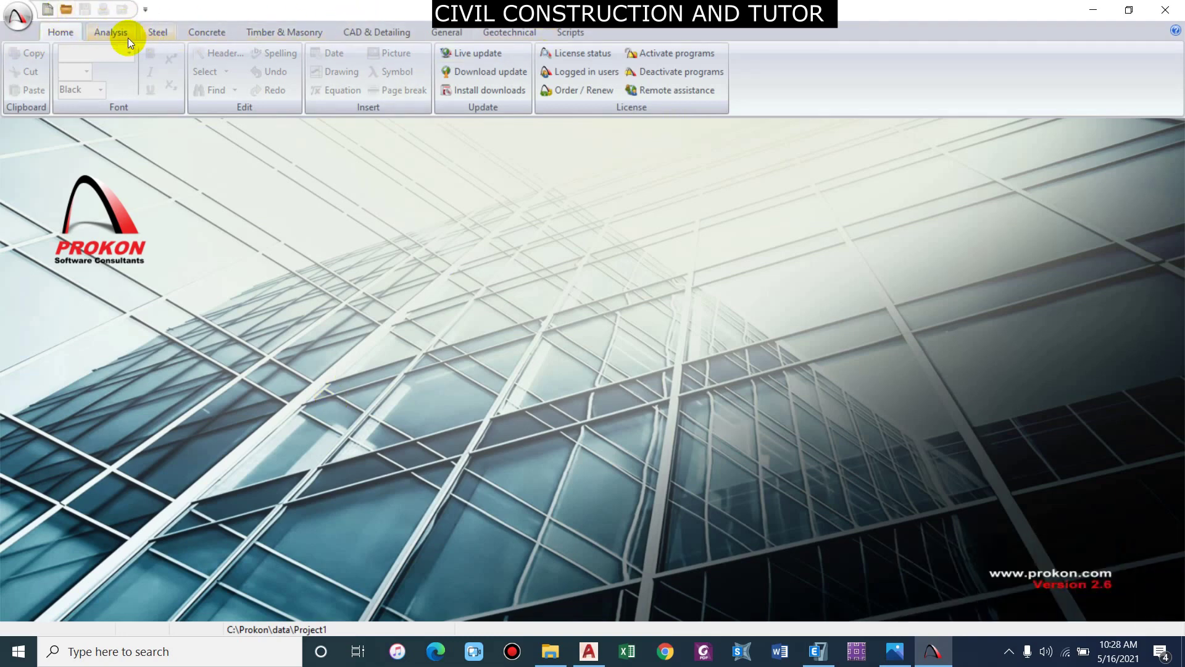
left_click(159, 33)
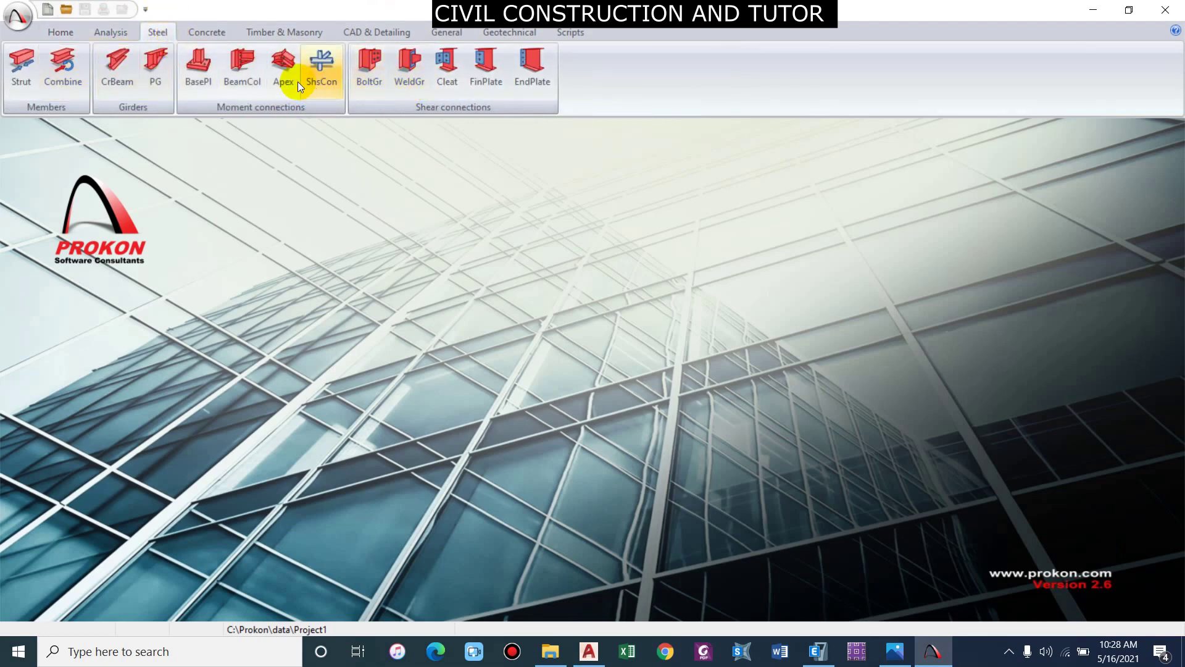
left_click(201, 80)
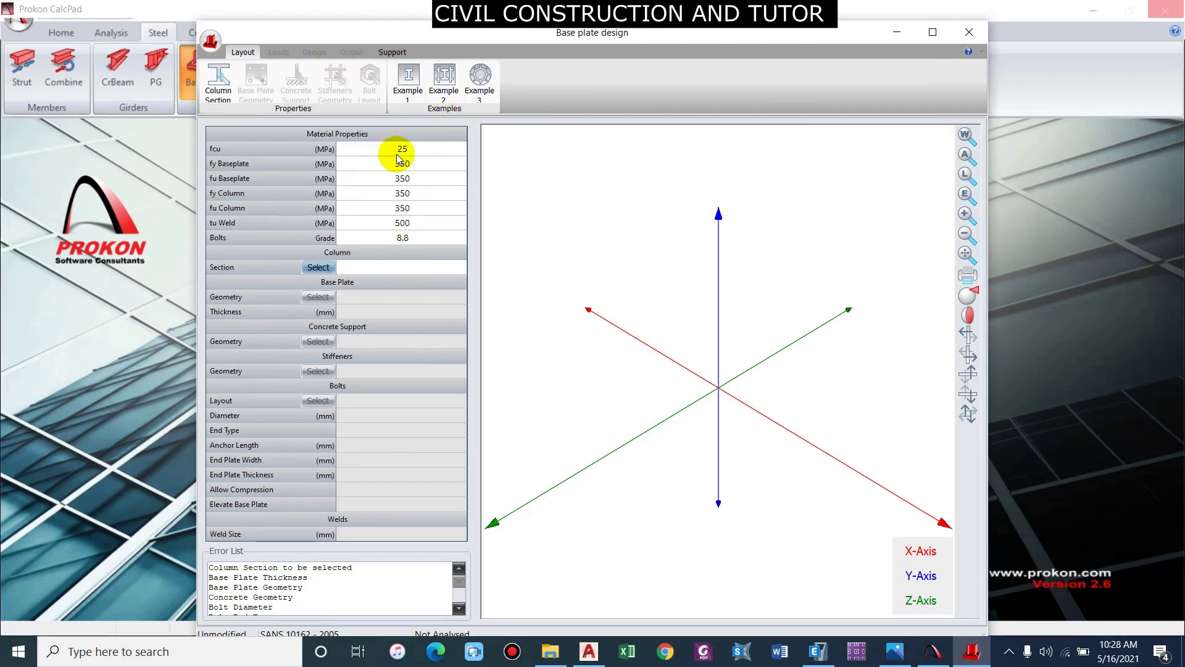
double_click(432, 29)
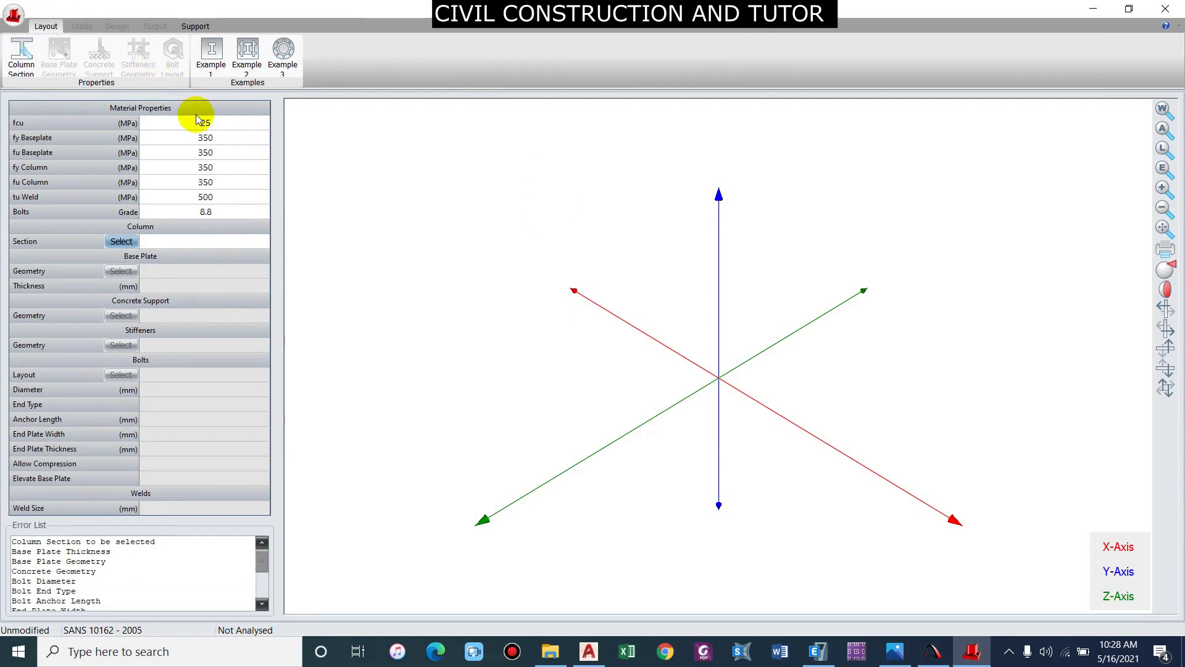
Set the base plate's yield strength fy to 250 MPa and ultimate strength fu to 410 MPa
left_click(61, 122)
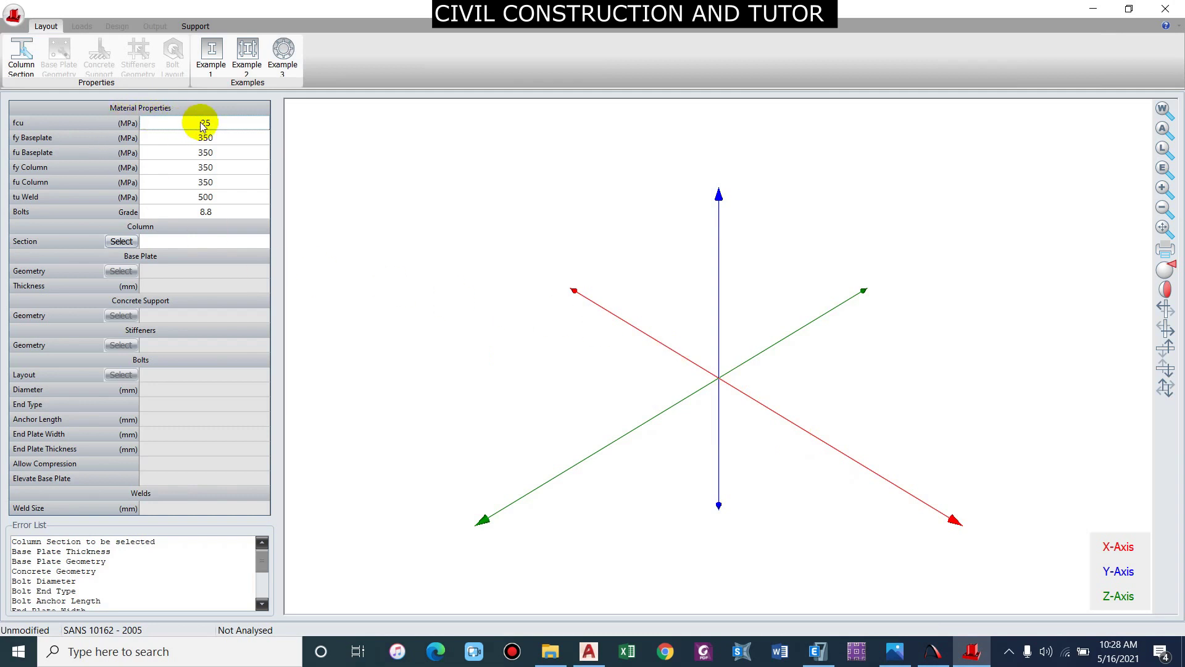
left_click(206, 139)
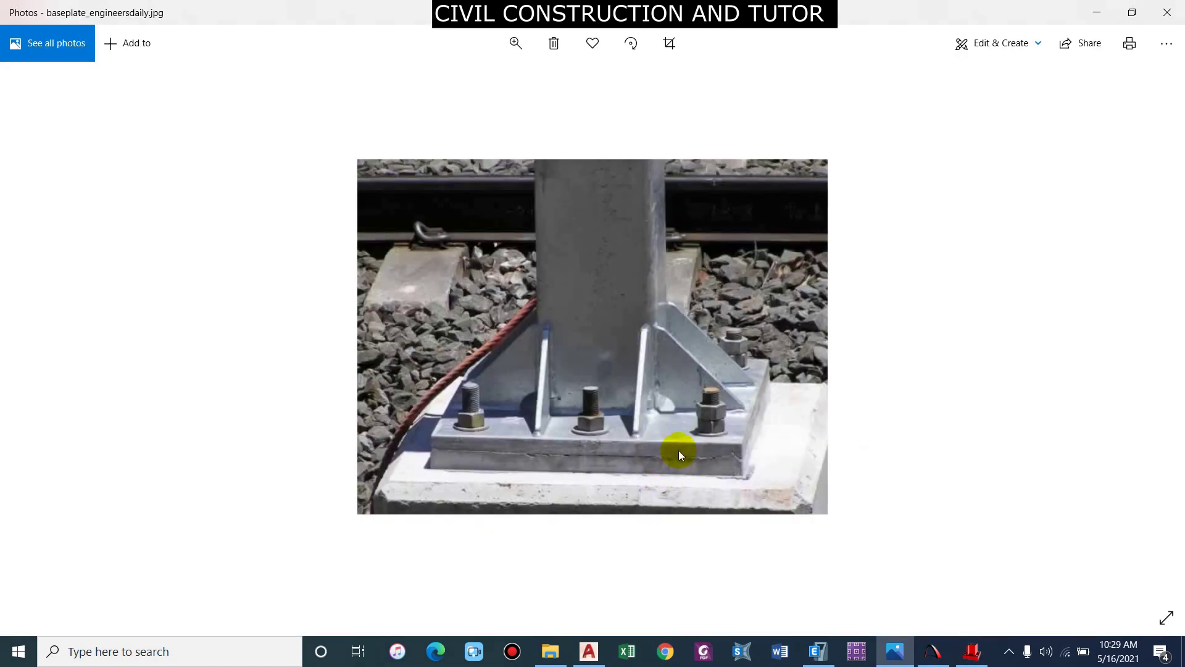
left_click(972, 651)
left_click(239, 136)
type("250")
key("Return")
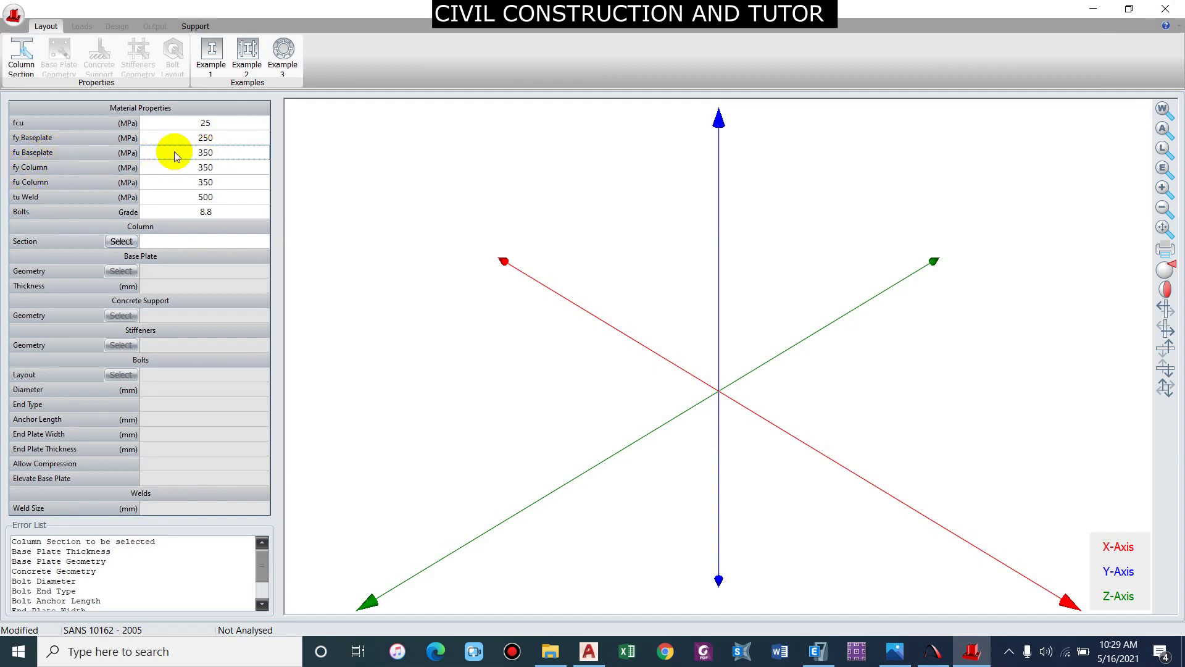
type("410")
key("Return")
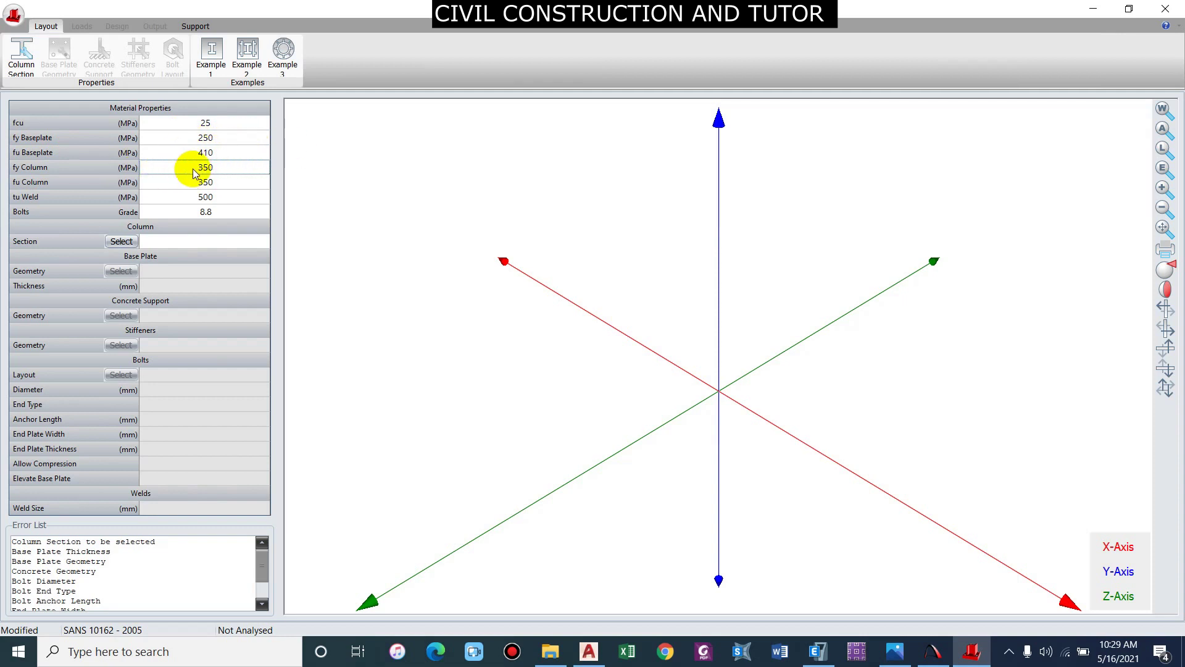
Set the column's yield strength fy to 250 MPa and ultimate strength fu to 410 MPa
type("250")
key("Return")
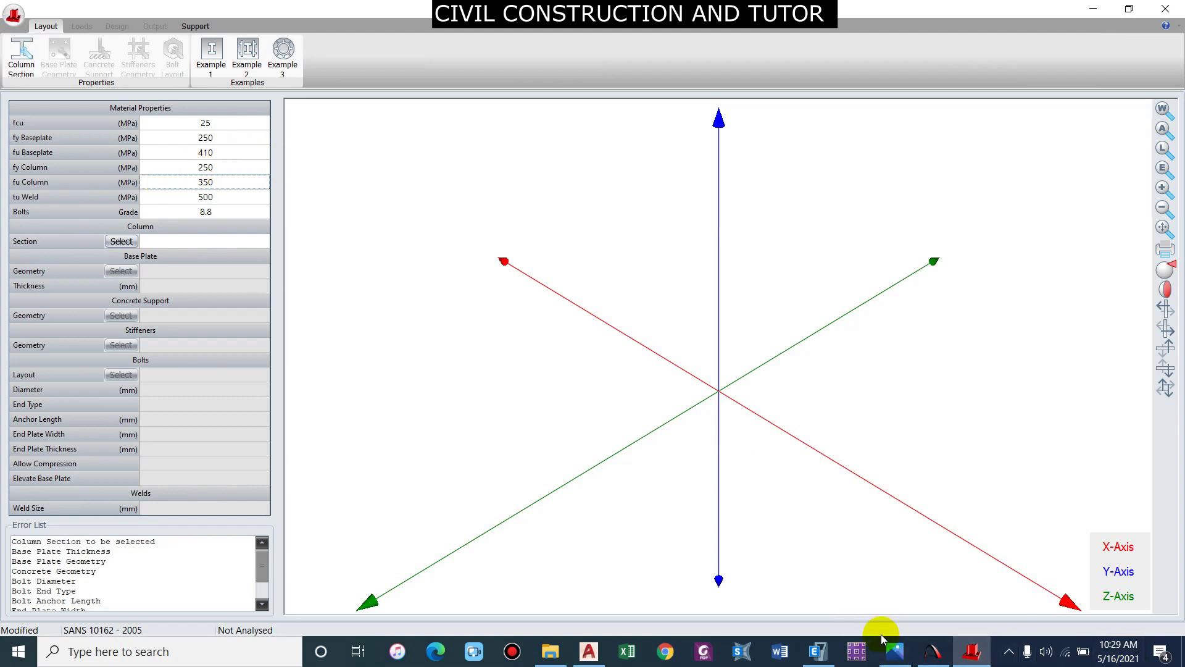
left_click(894, 651)
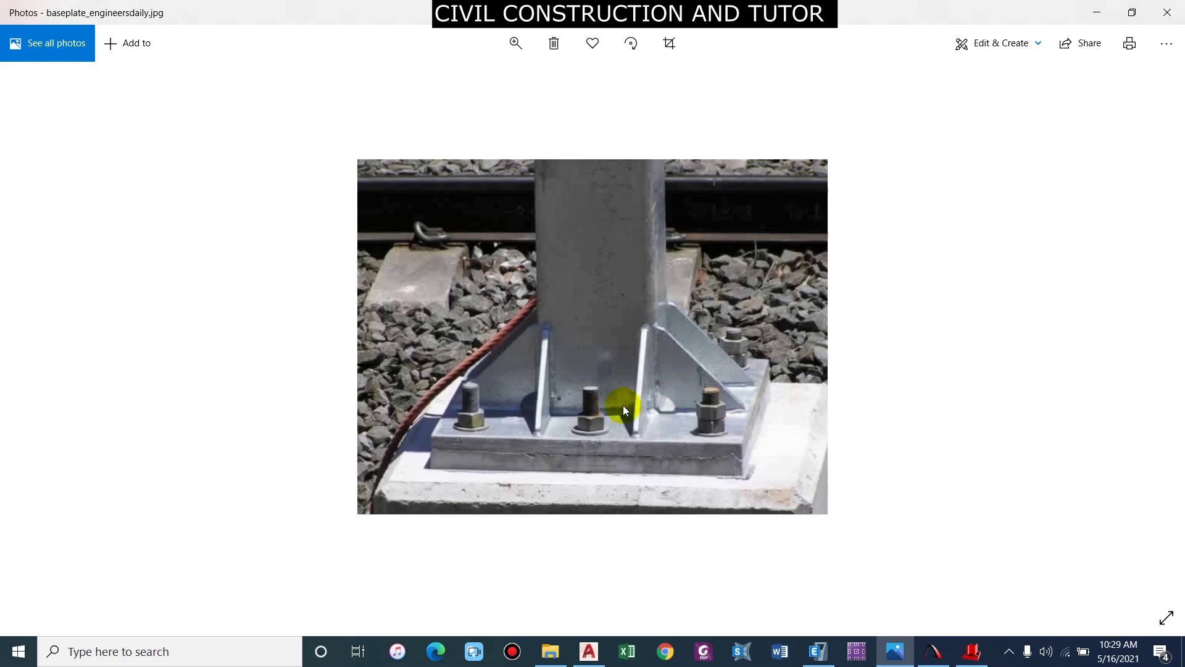
left_click(1105, 11)
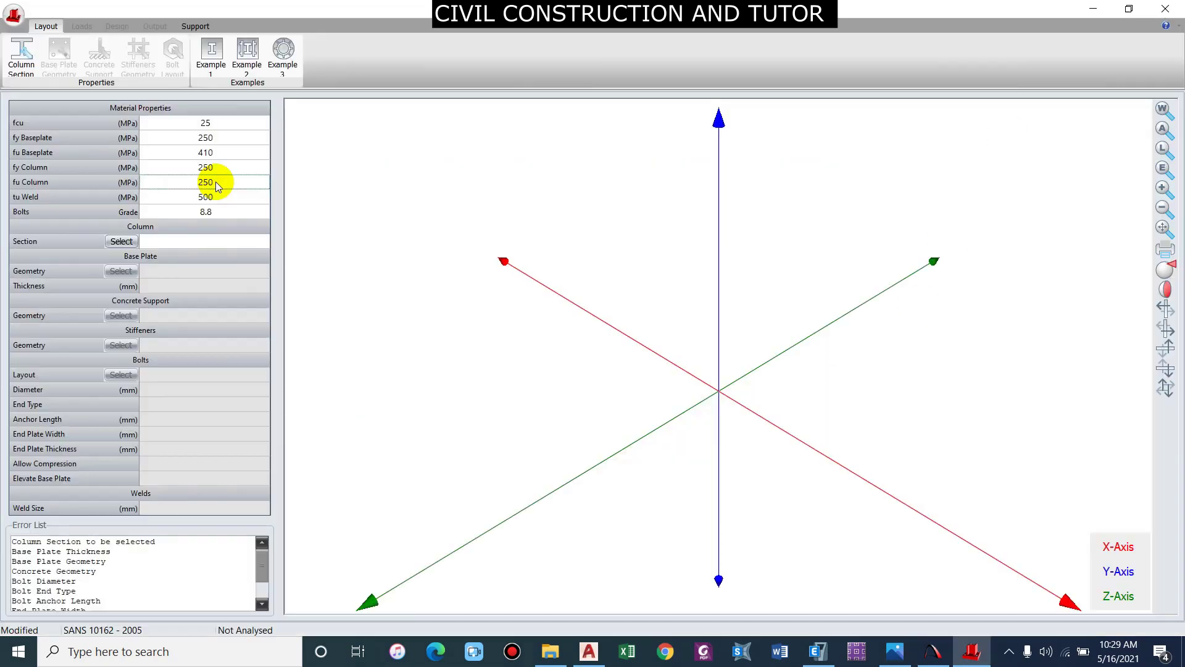
left_click(217, 182)
type("410")
key("Return")
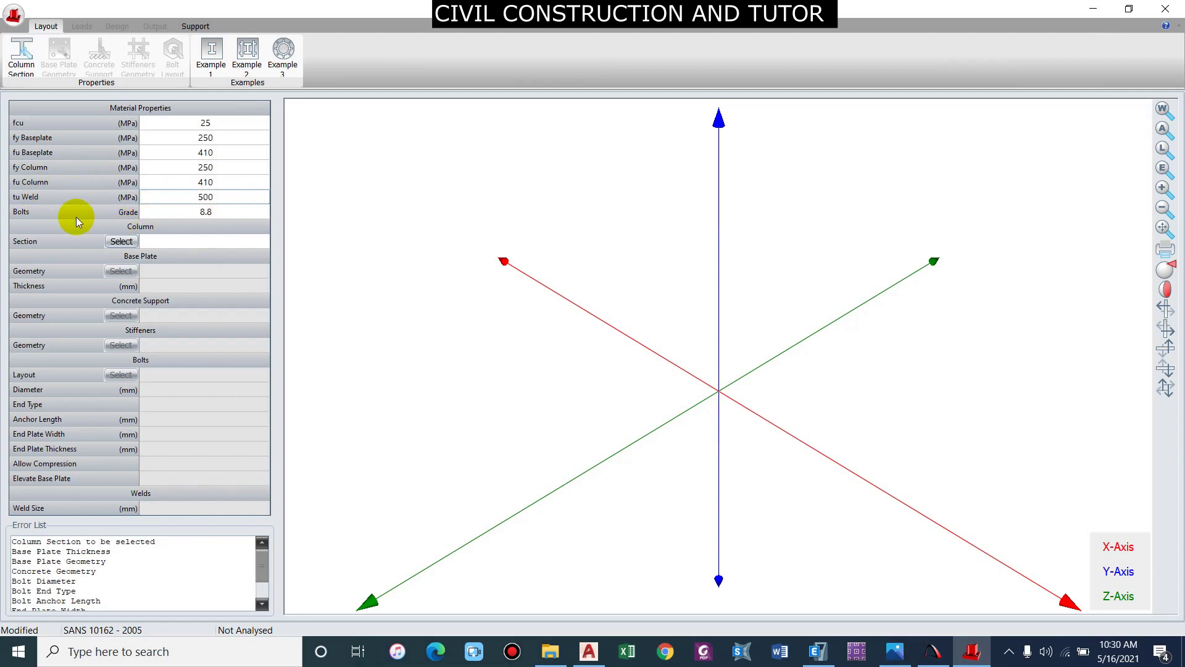
Set the bolt grade to 4.8, consulting the bolt property class notes in the Edge browser video
left_click(231, 211)
left_click(262, 212)
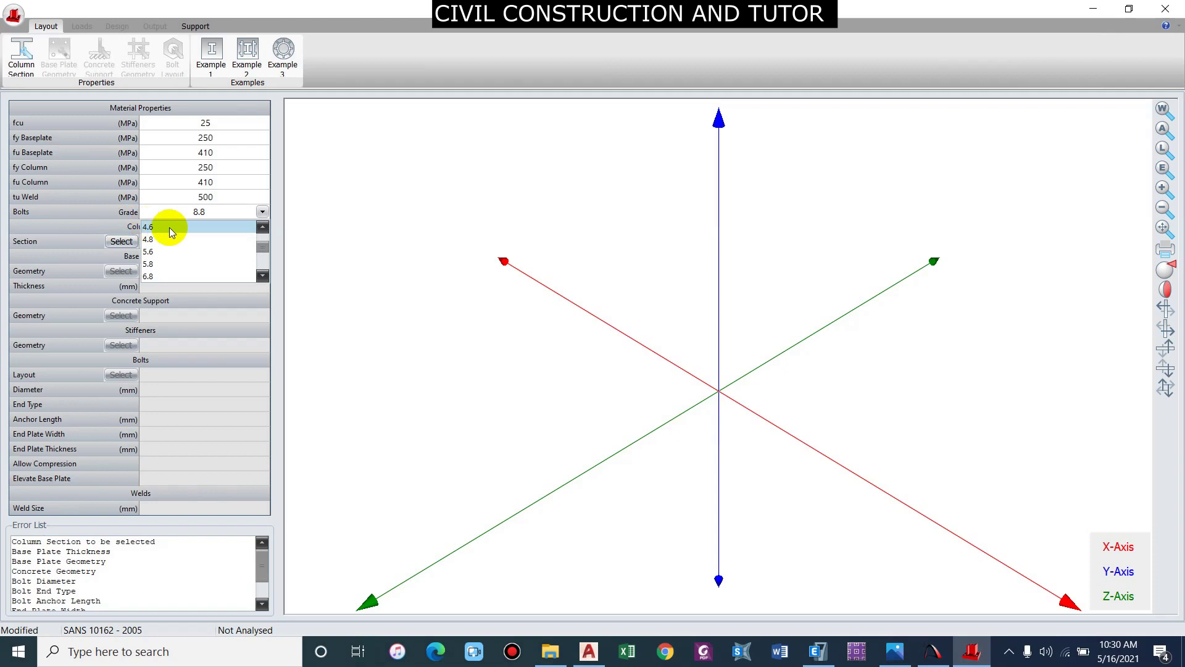
left_click(168, 240)
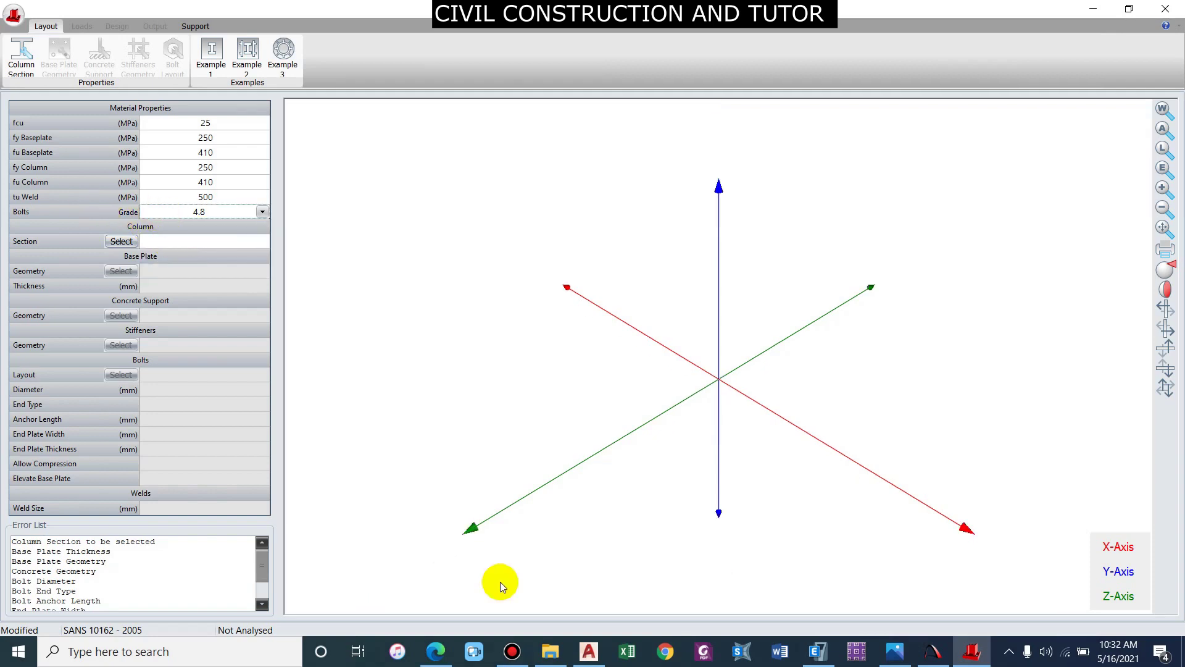
left_click(436, 652)
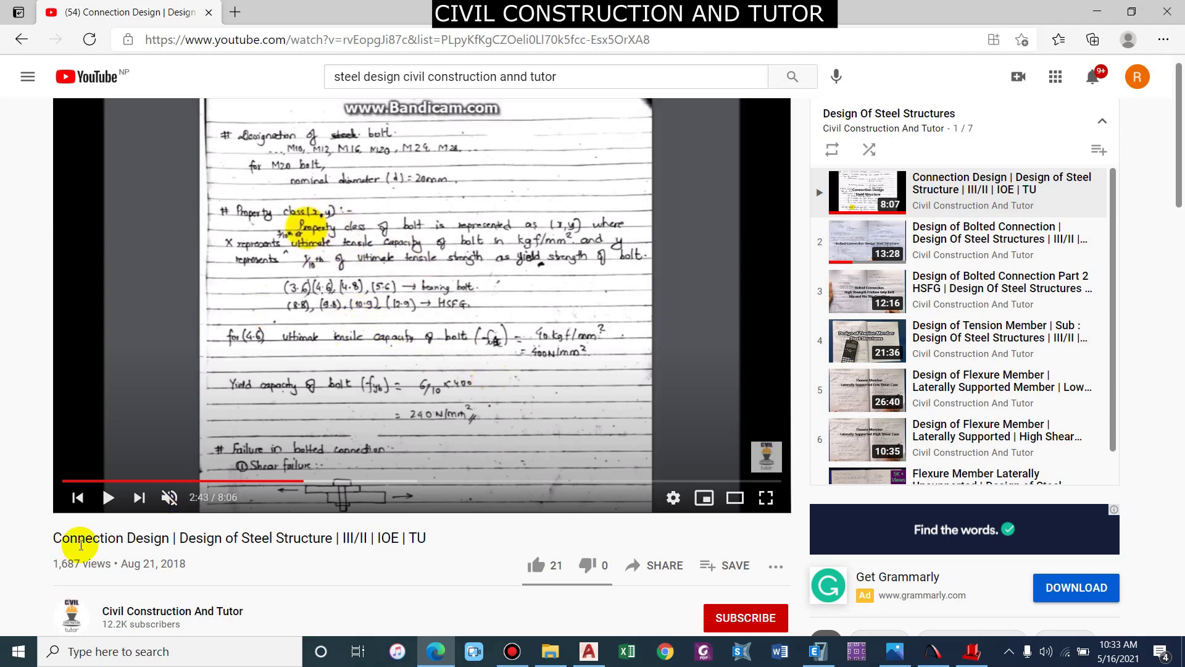
left_click(1097, 11)
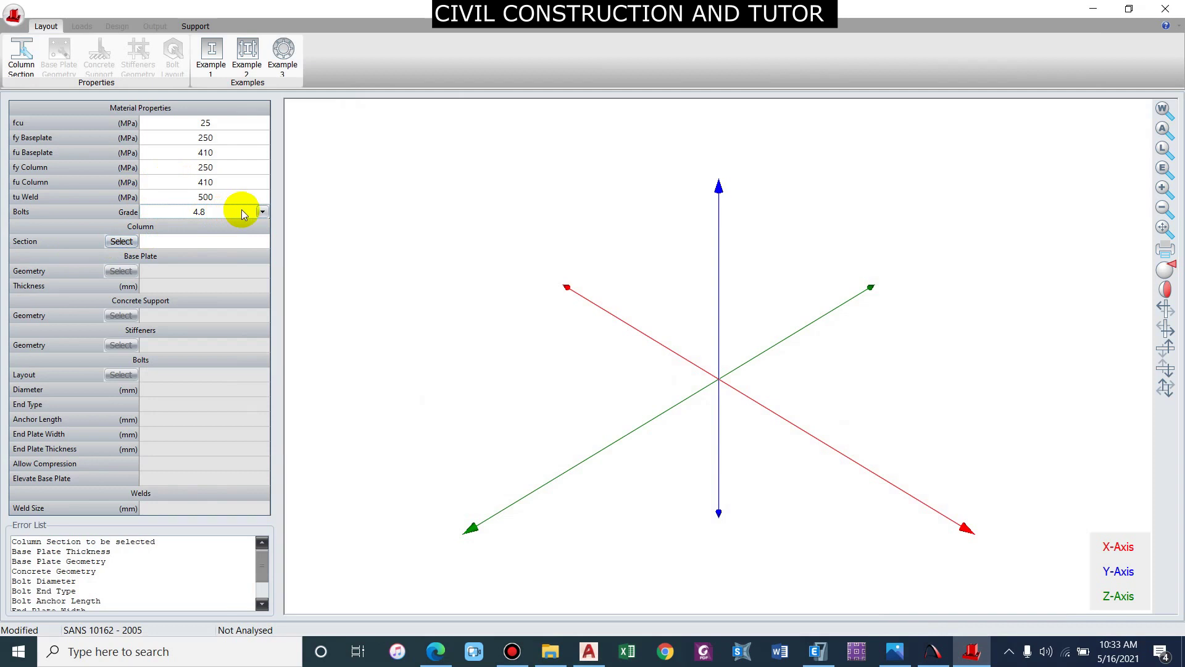
left_click(262, 212)
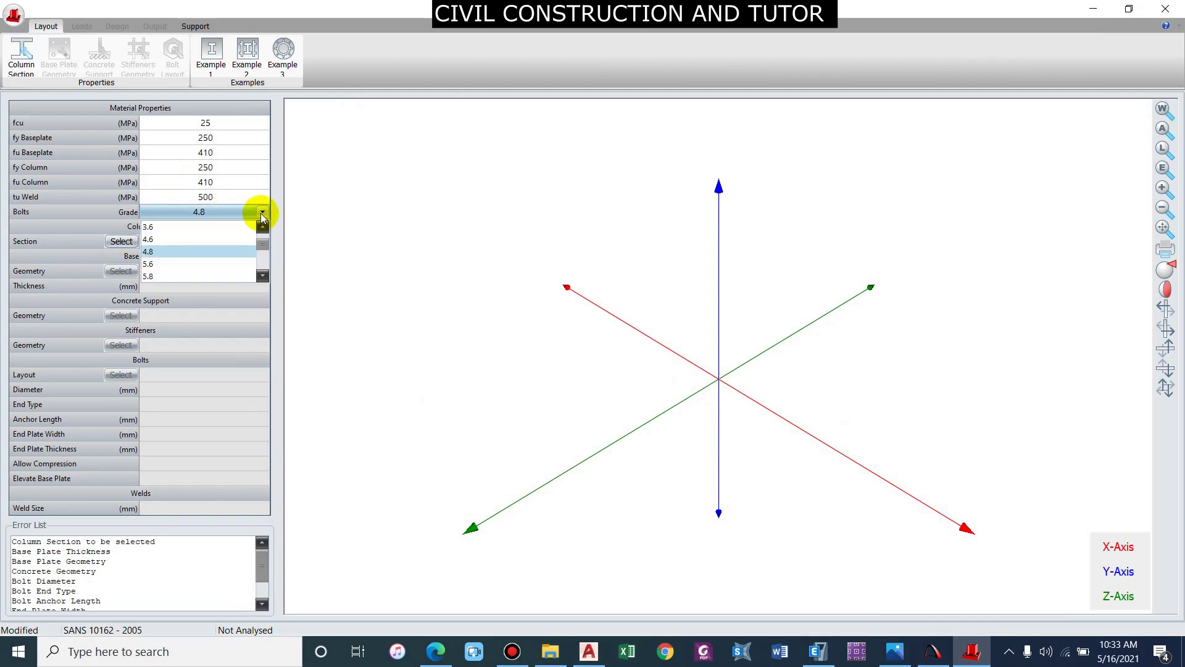
left_click(151, 250)
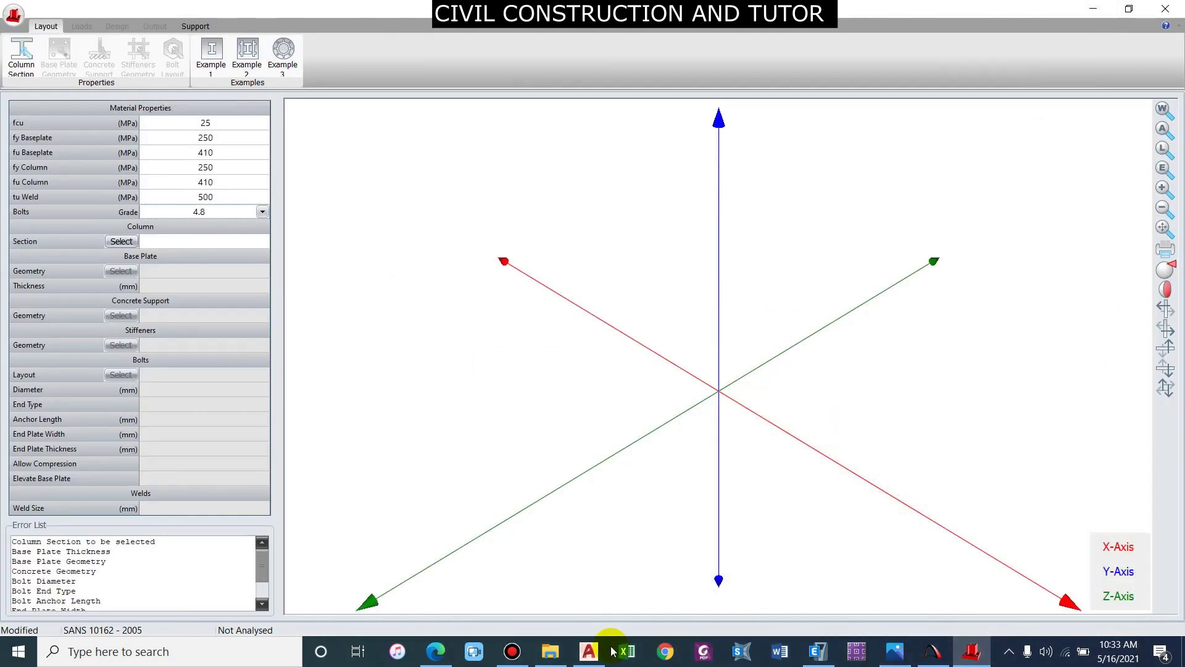
Switch to the ETABS truss model and check the section property assigned to the support column at the global origin
left_click(818, 651)
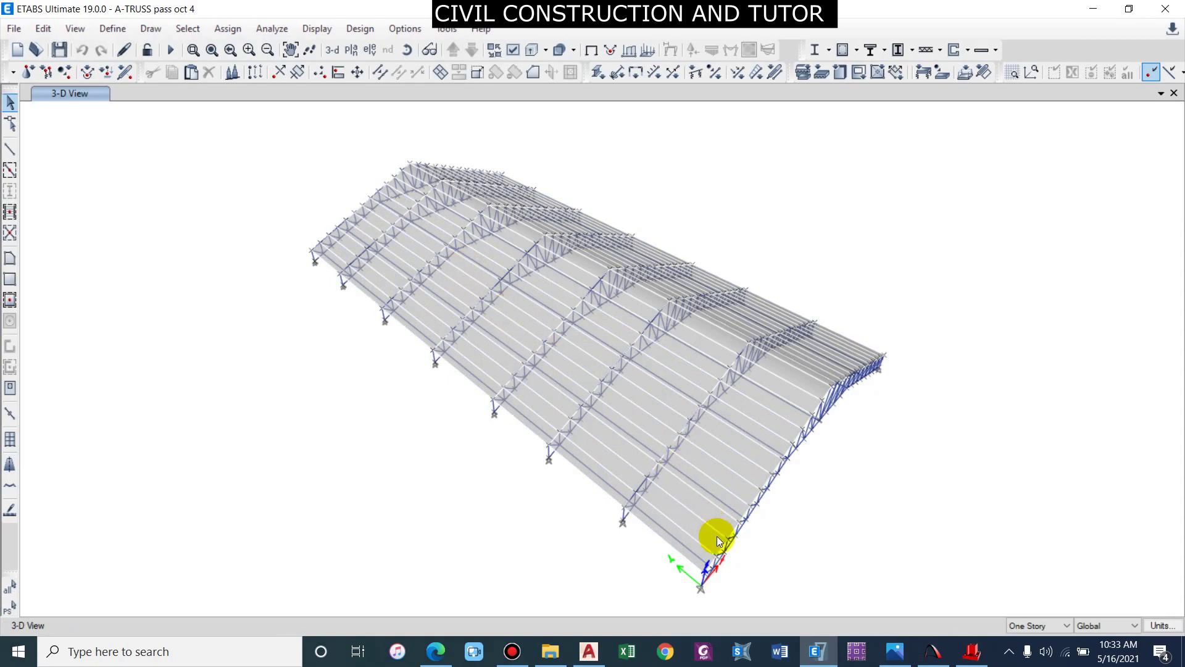
middle_click_drag(714, 537, 519, 472, "shift")
scroll(520, 472, "up", 3)
left_click(540, 510)
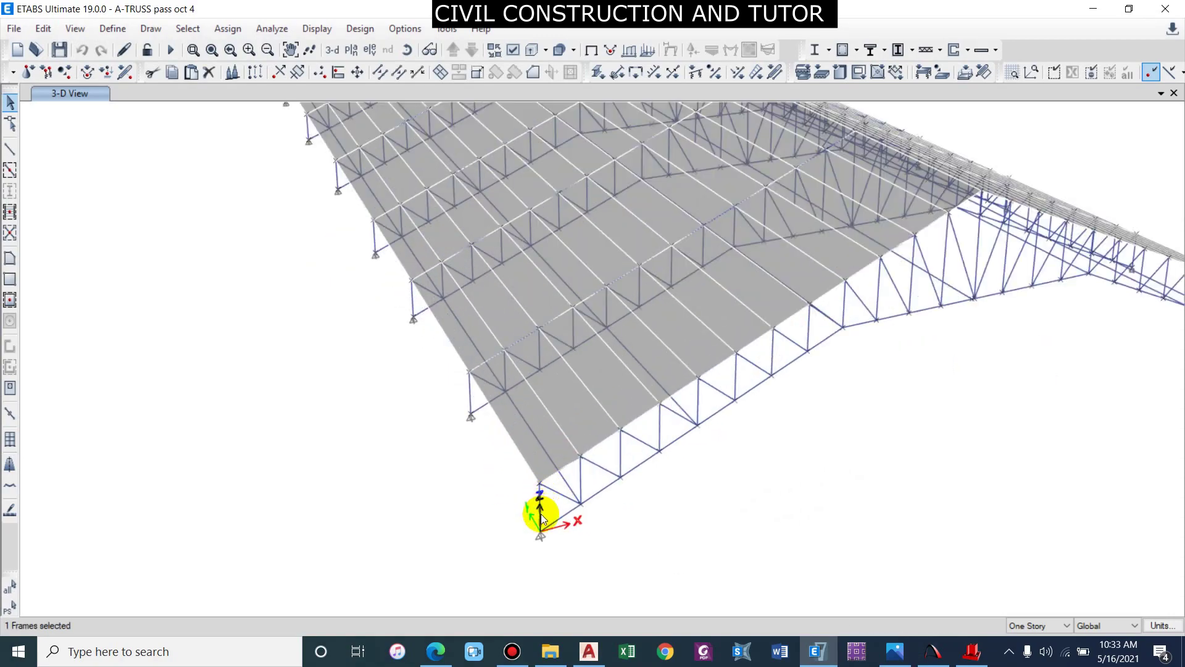
right_click(540, 513)
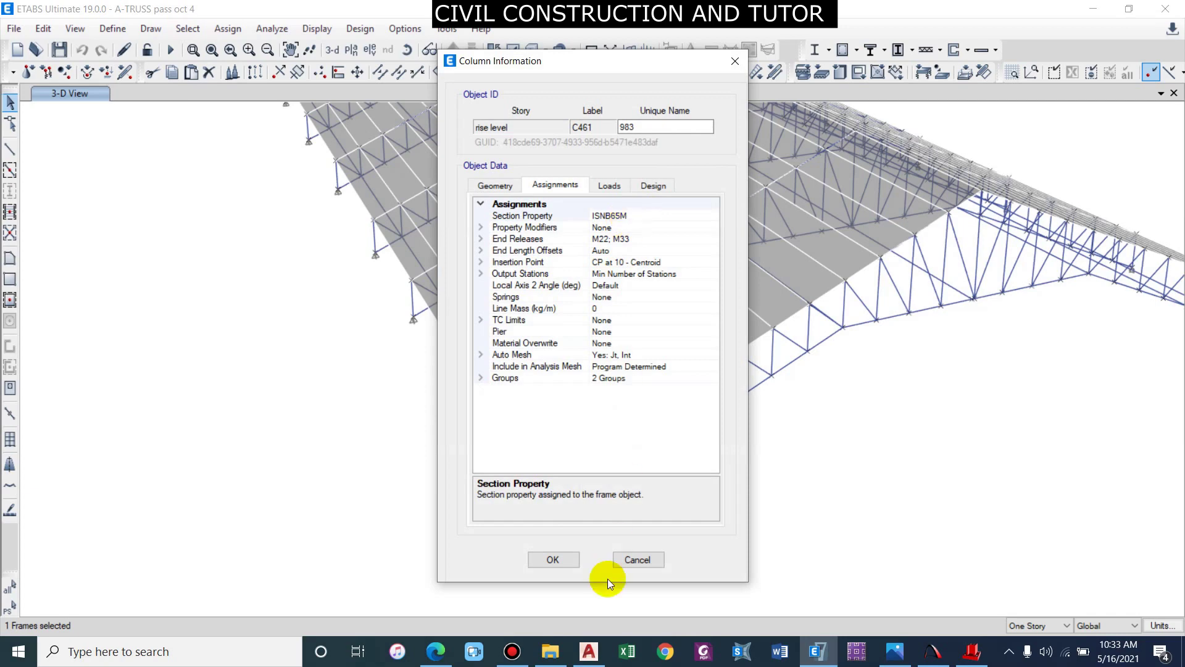
left_click(636, 559)
Look up the section dimensions of the ISNB65M frame property in the frame section definitions
left_click(113, 29)
mouse_move(185, 72)
left_click(450, 72)
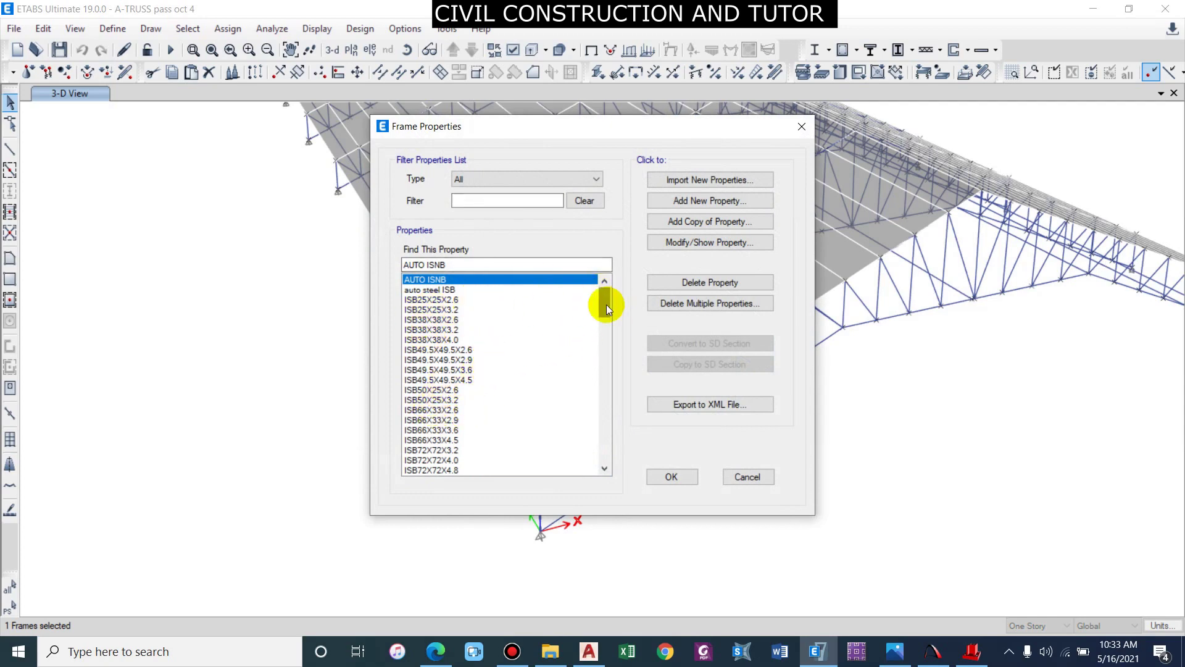
scroll(612, 302, "down", 12)
scroll(443, 450, "down", 15)
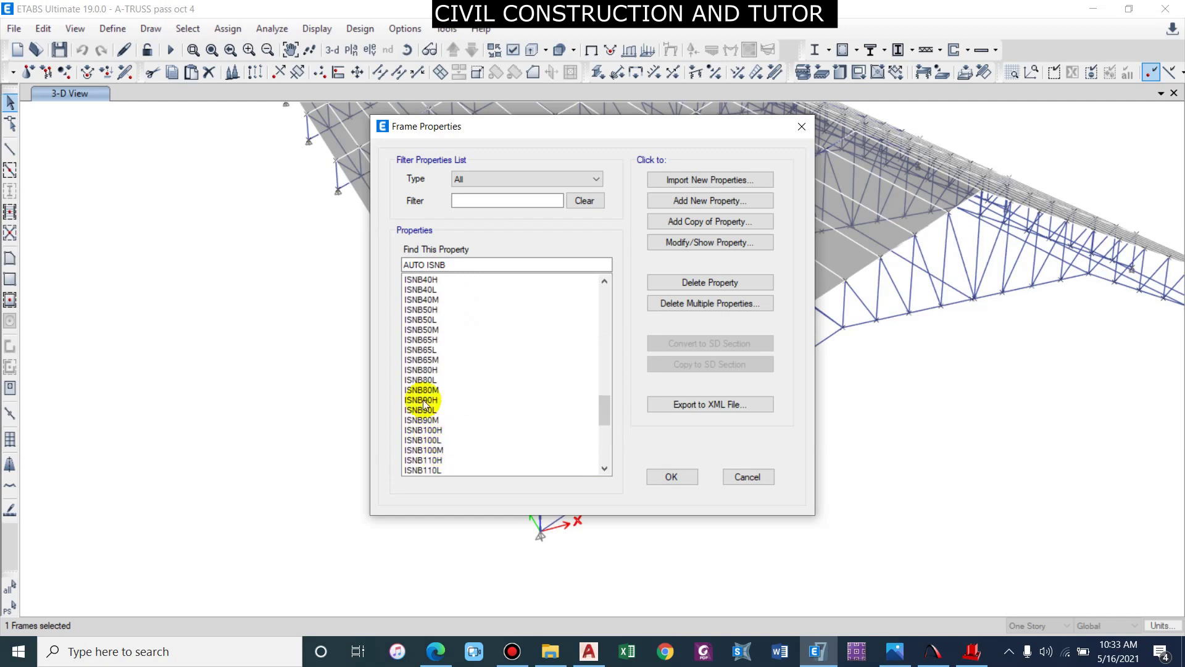
left_click(432, 359)
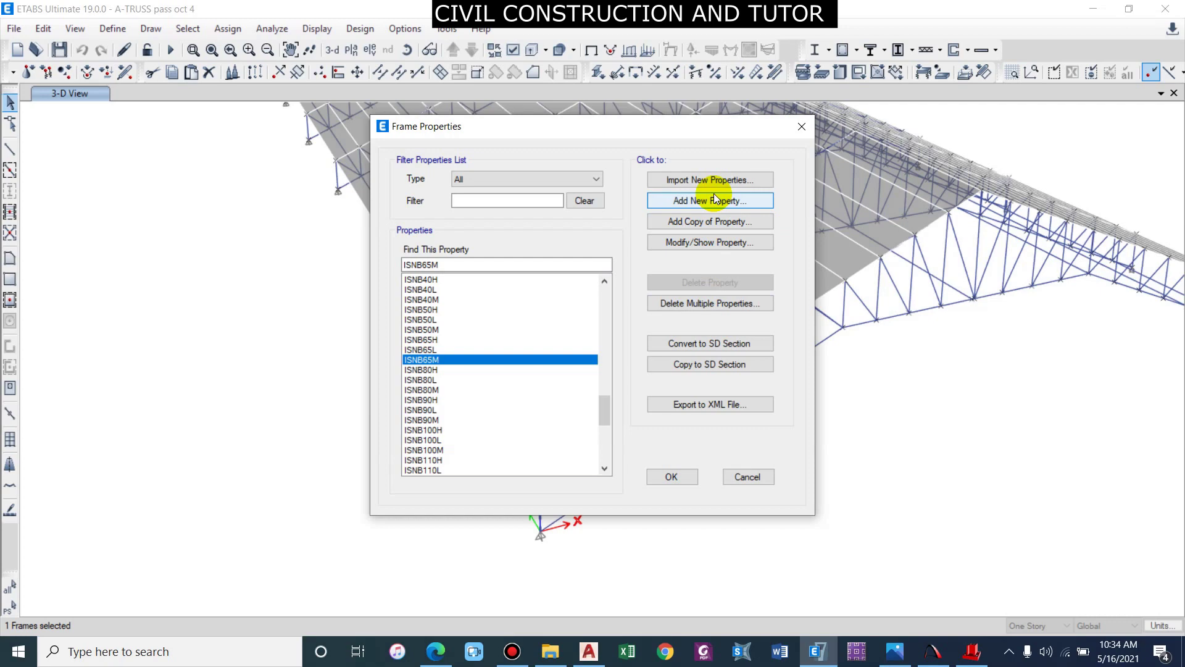
left_click(684, 250)
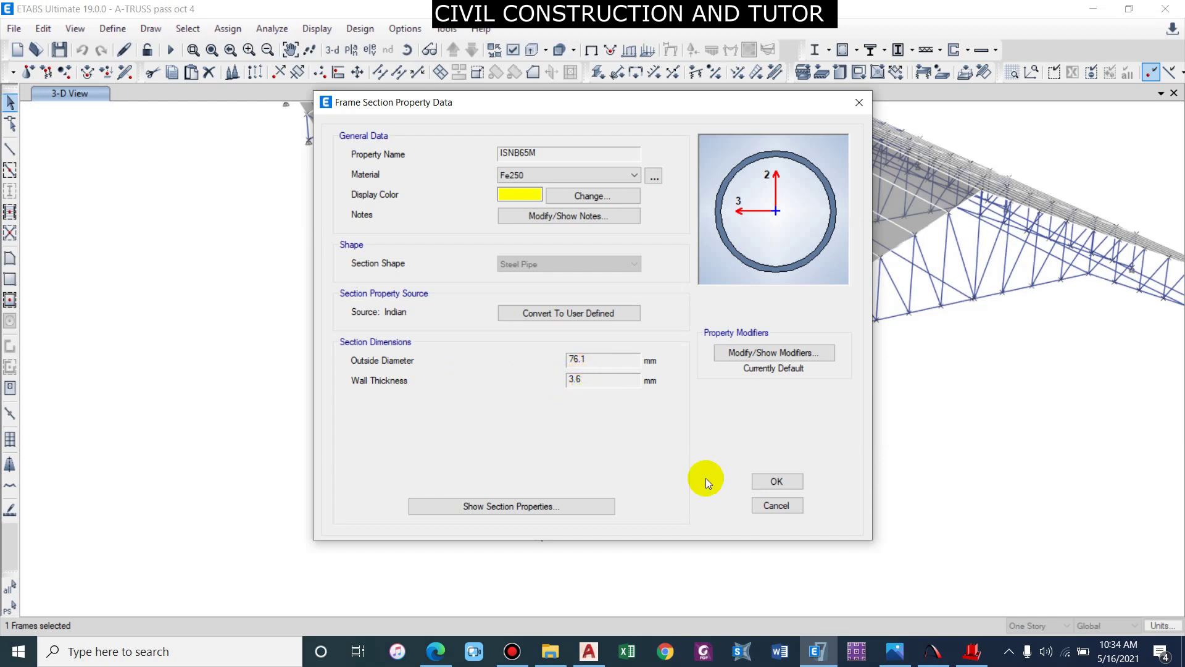
Switch to Prokon and assign the circular hollow section 76.2x3.0 to the column, rechecking the pipe dimensions in ETABS
left_click(971, 651)
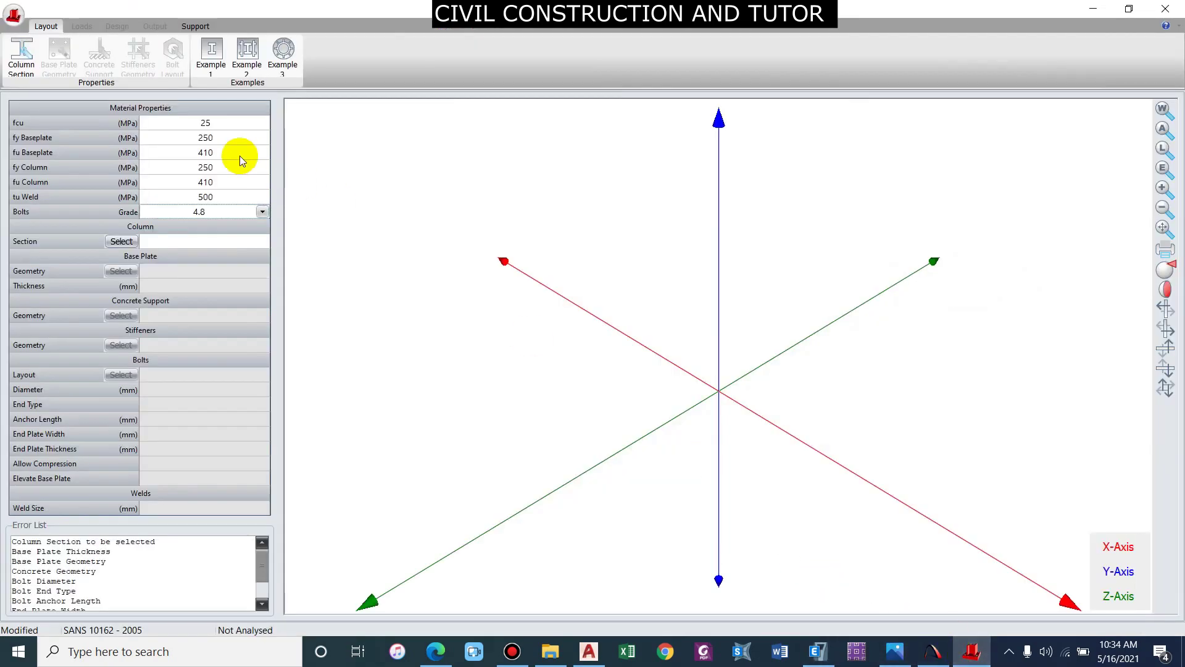
left_click(122, 241)
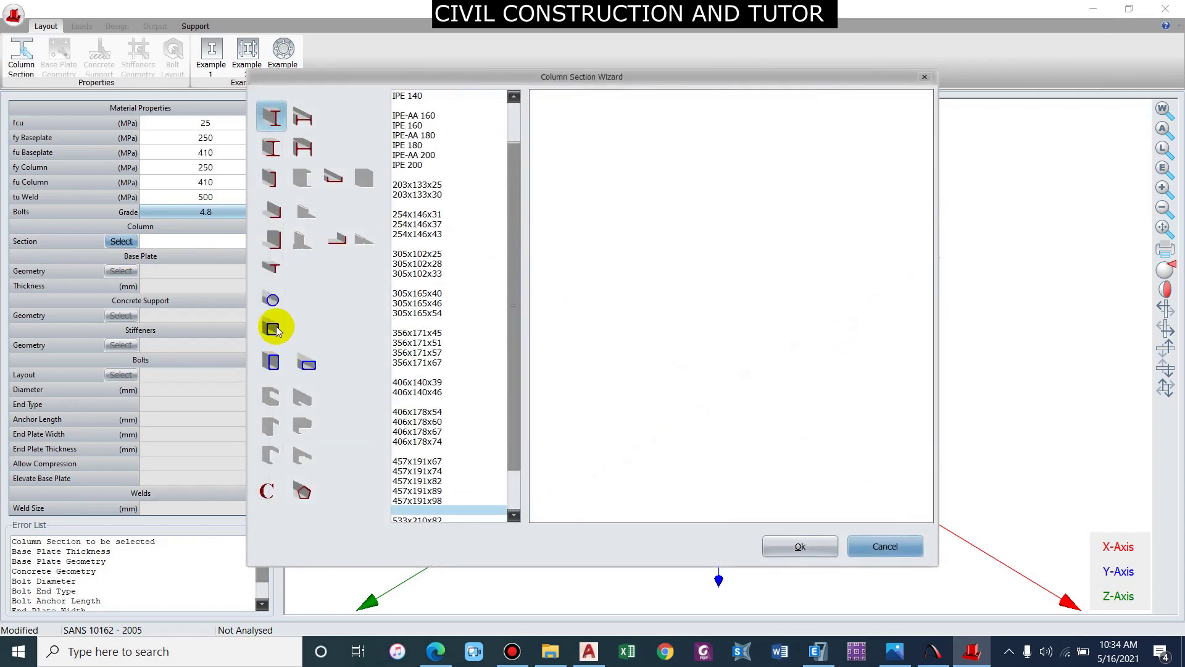
left_click(273, 301)
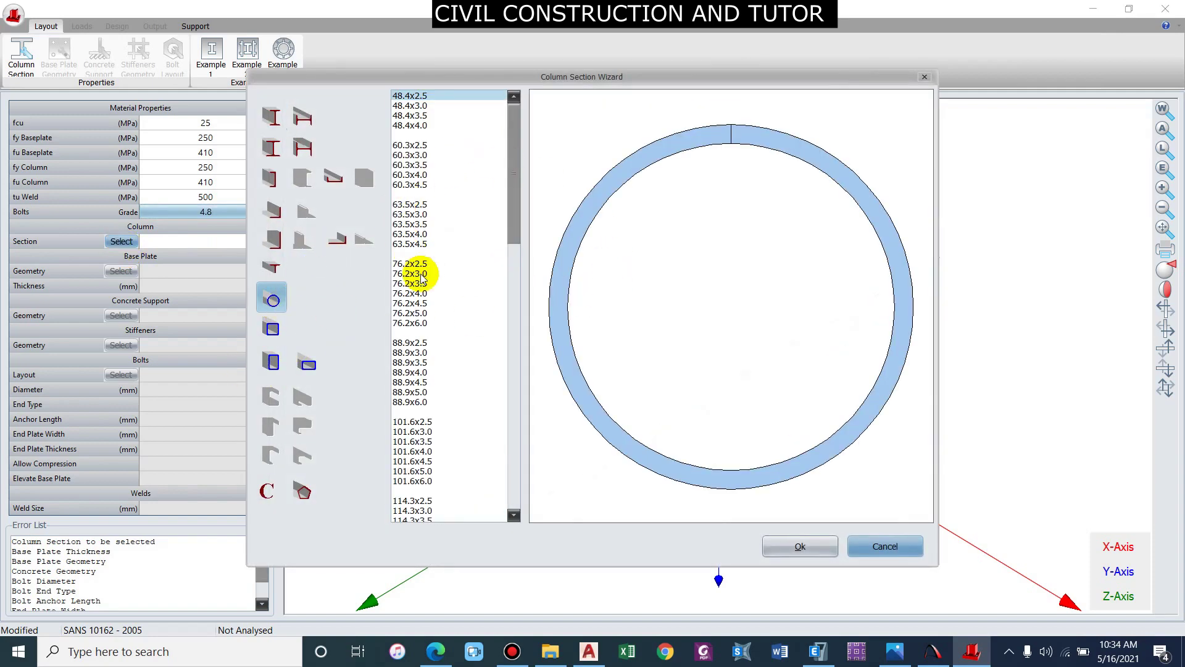
left_click(821, 650)
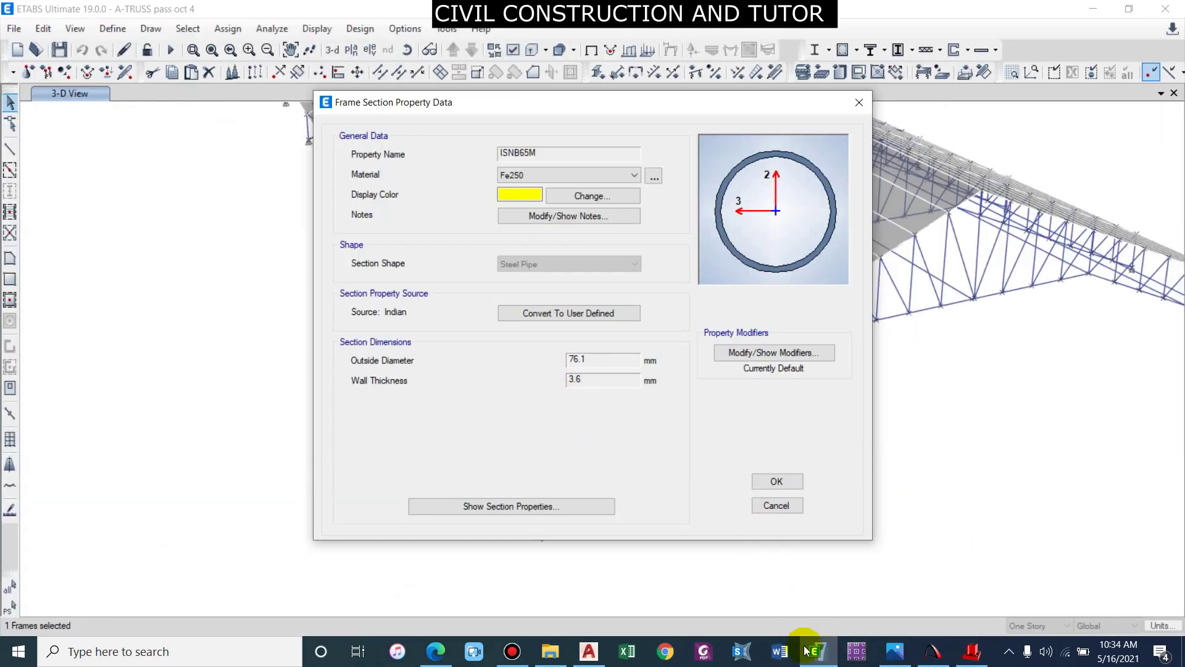
left_click(971, 651)
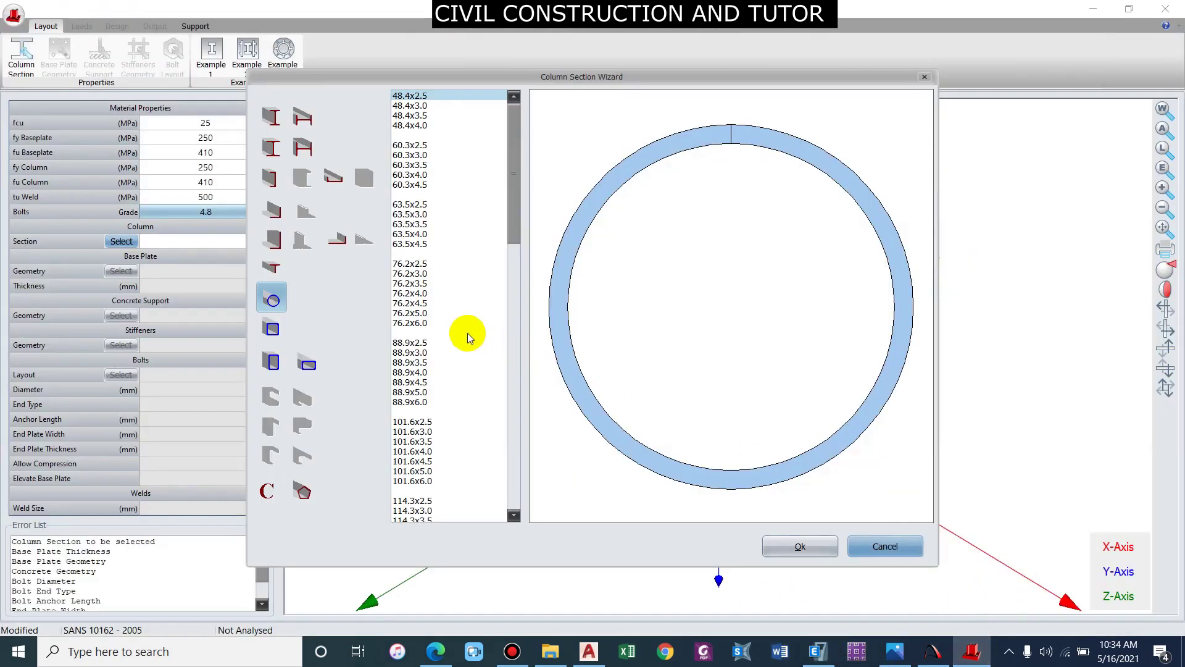
left_click(444, 274)
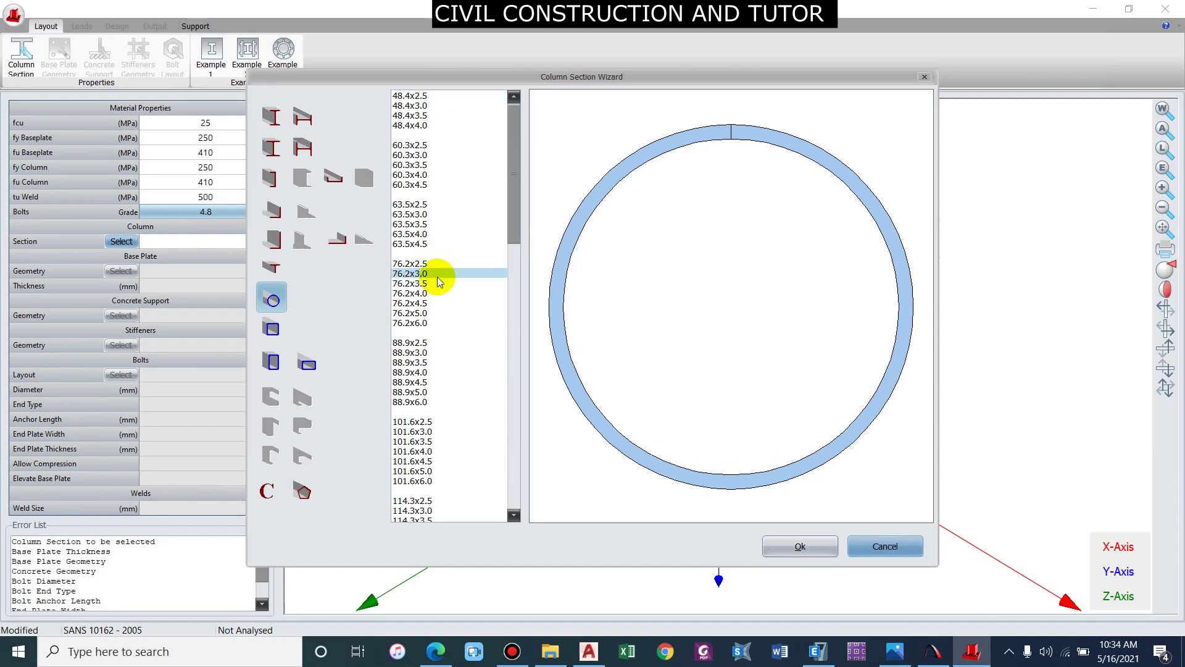
left_click(801, 546)
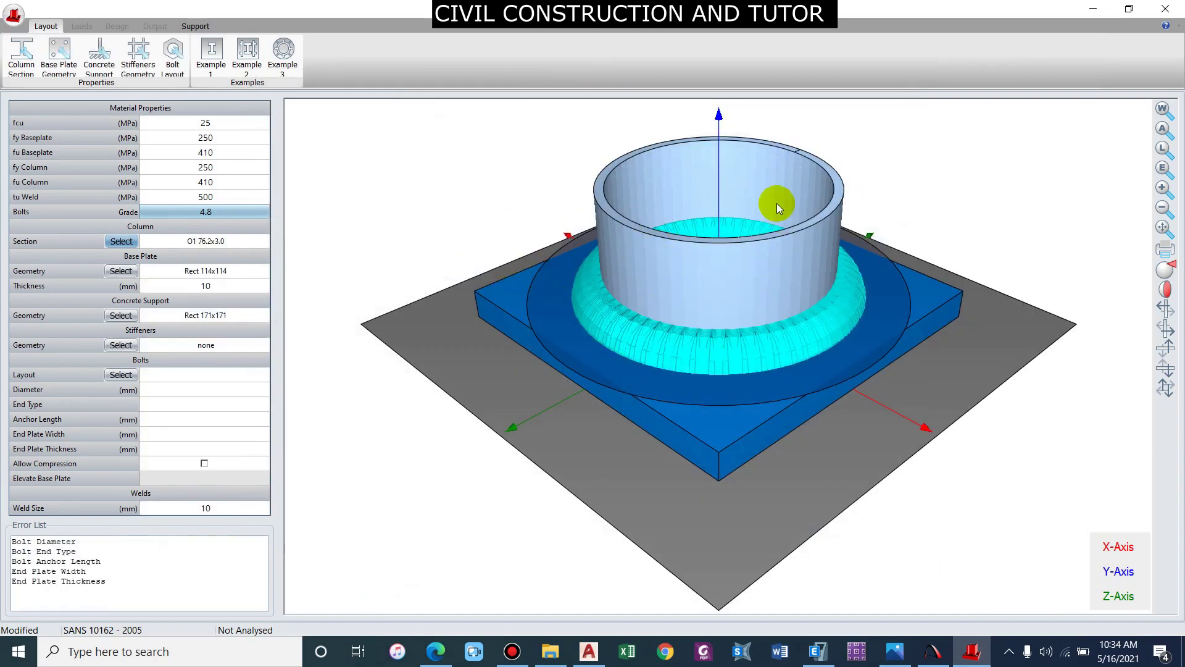
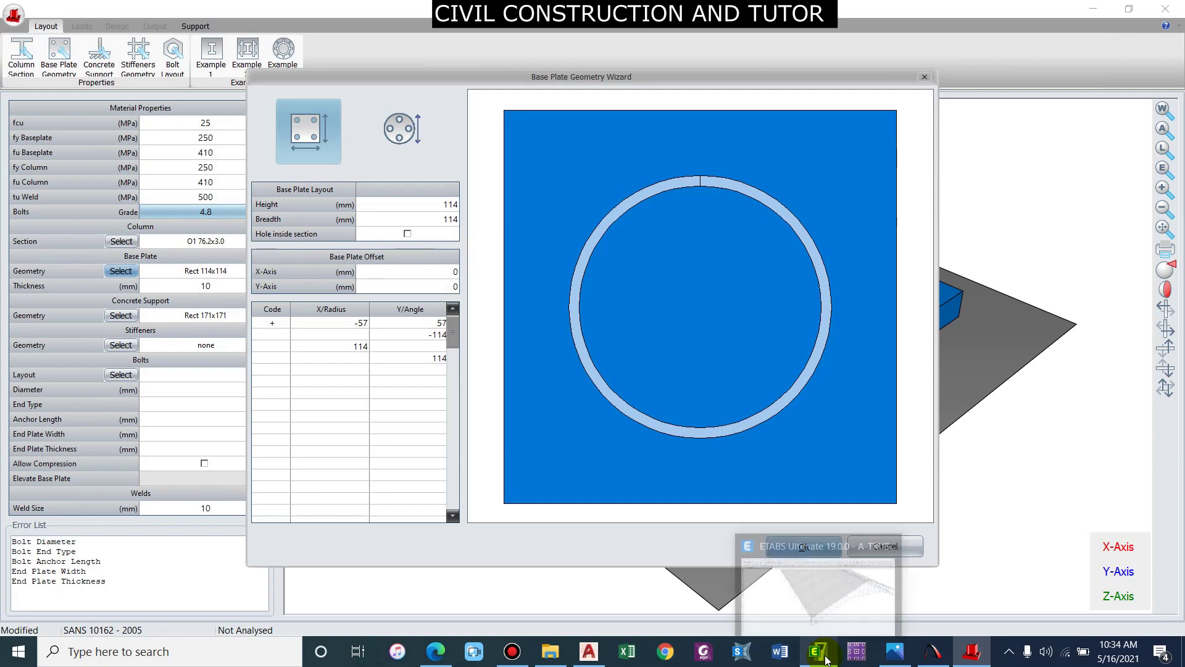
Set the rectangular base plate to 125 mm height and breadth without a hole inside the section, consulting the base plate photo
left_click(895, 651)
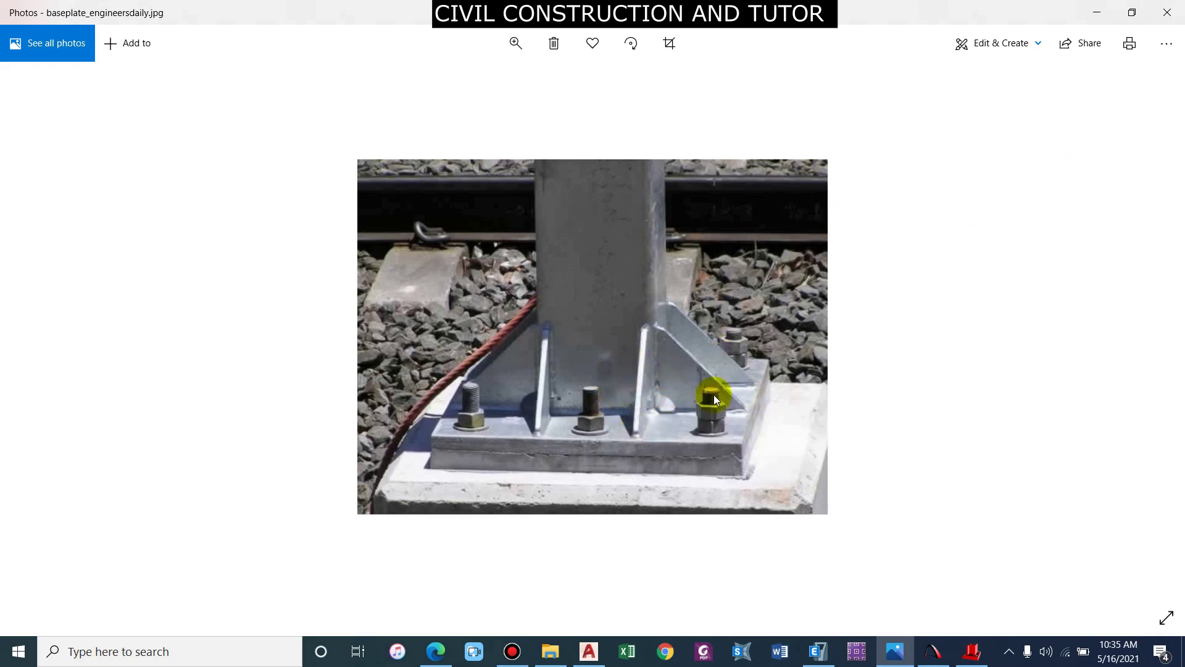
left_click(968, 649)
left_click(428, 219)
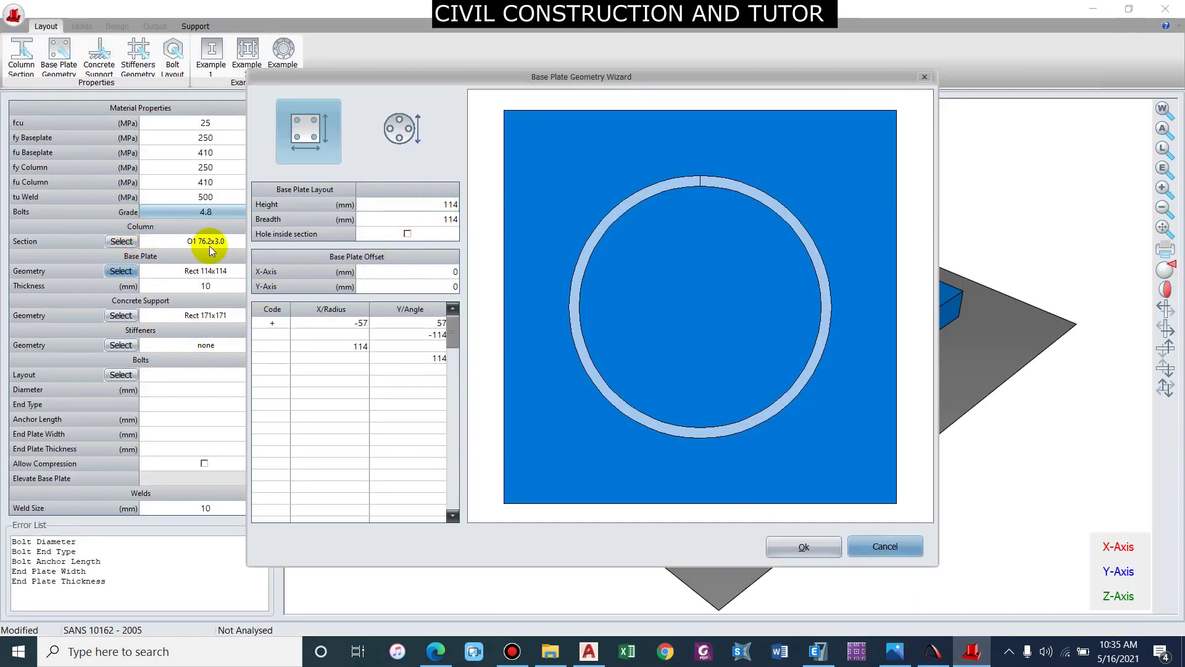
left_click(438, 204)
type("125")
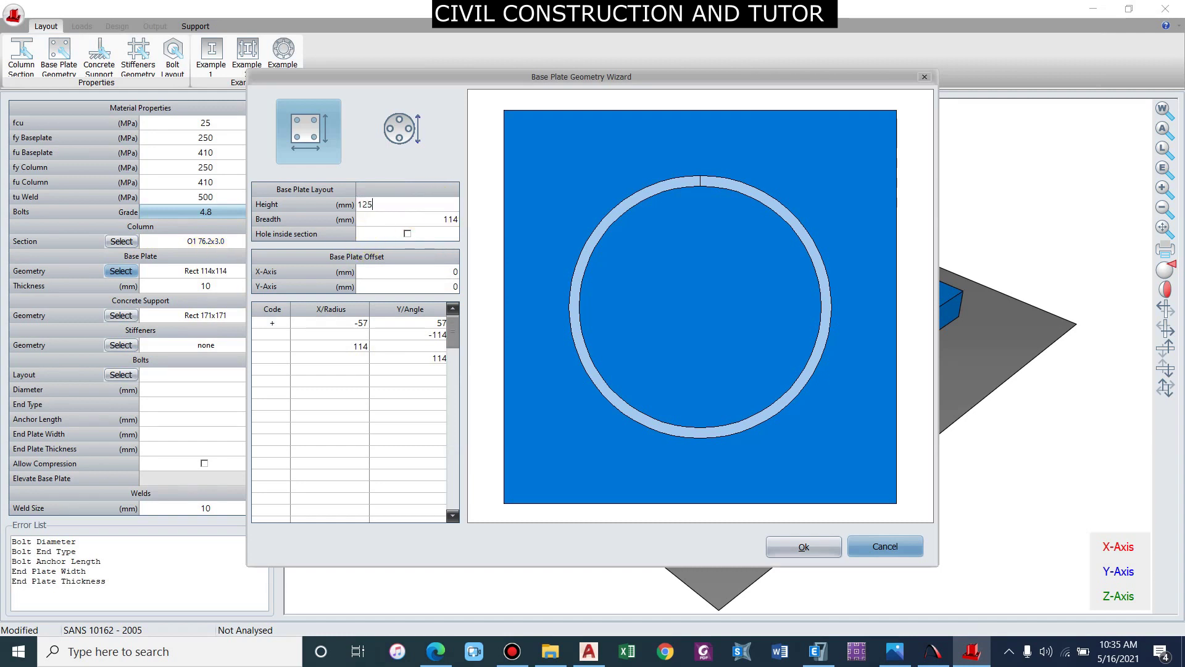
key("Return")
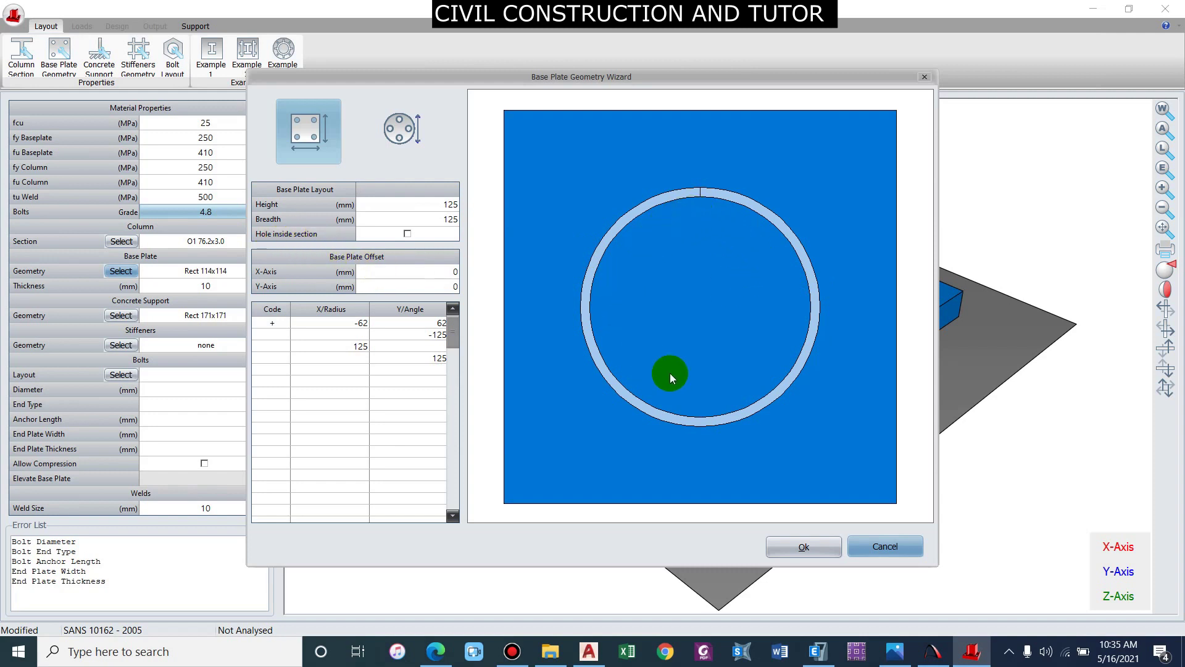
left_click(408, 233)
left_click(407, 233)
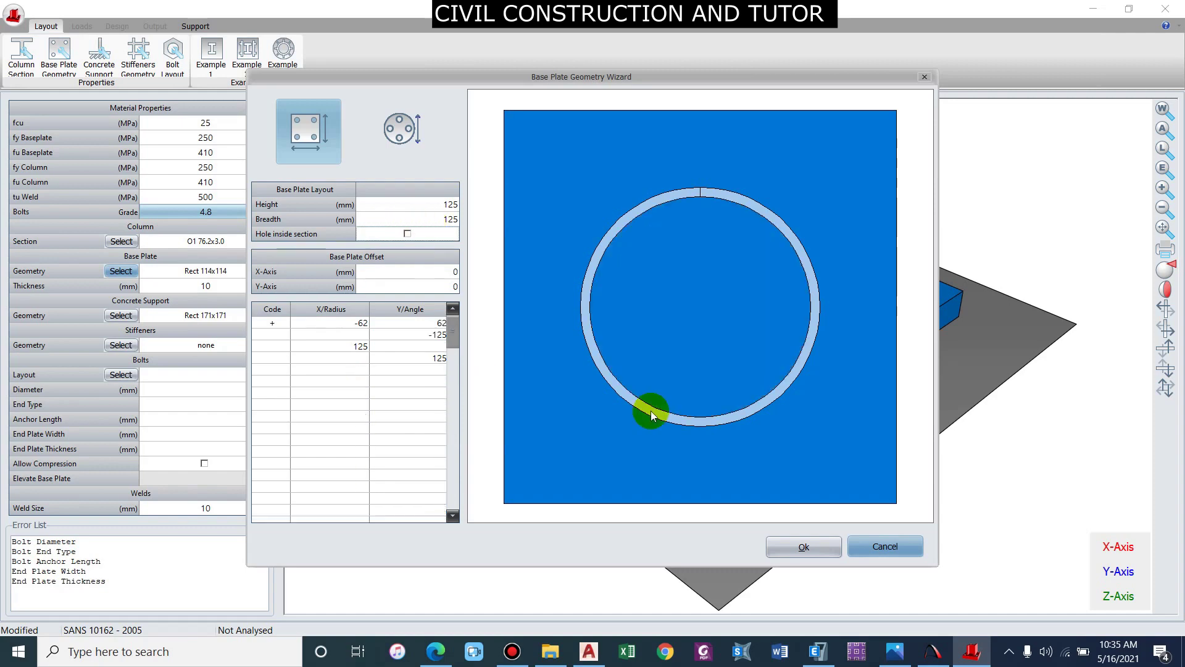
left_click(826, 548)
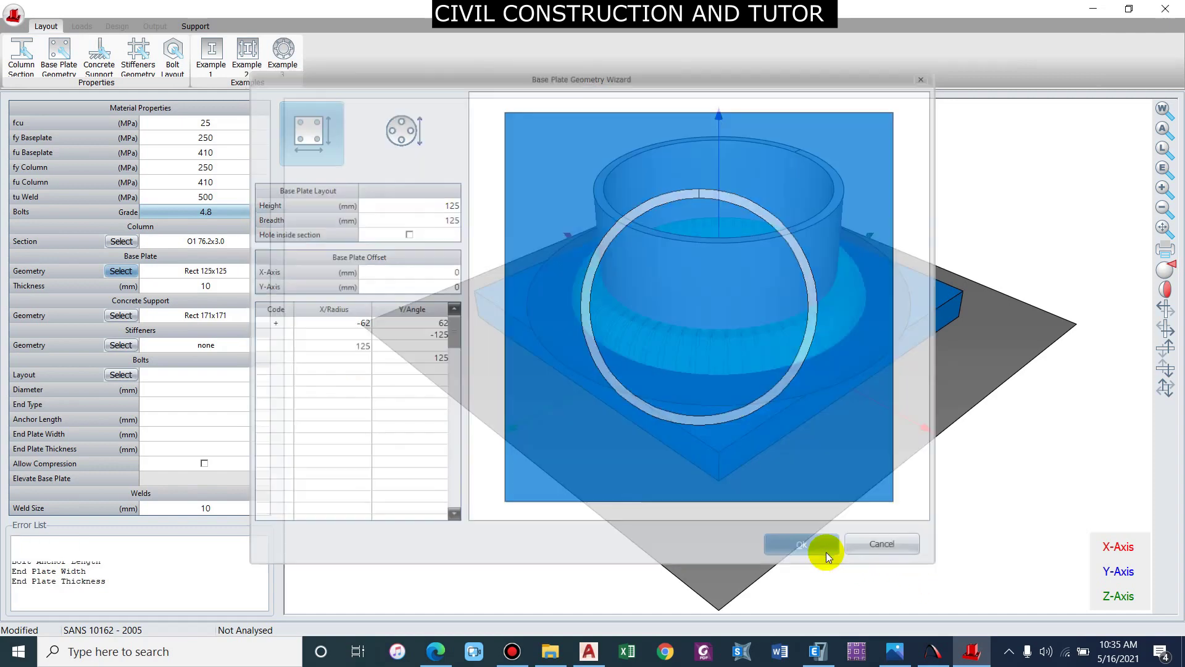
Set the base plate thickness to 12 mm
left_click_drag(869, 341, 799, 245)
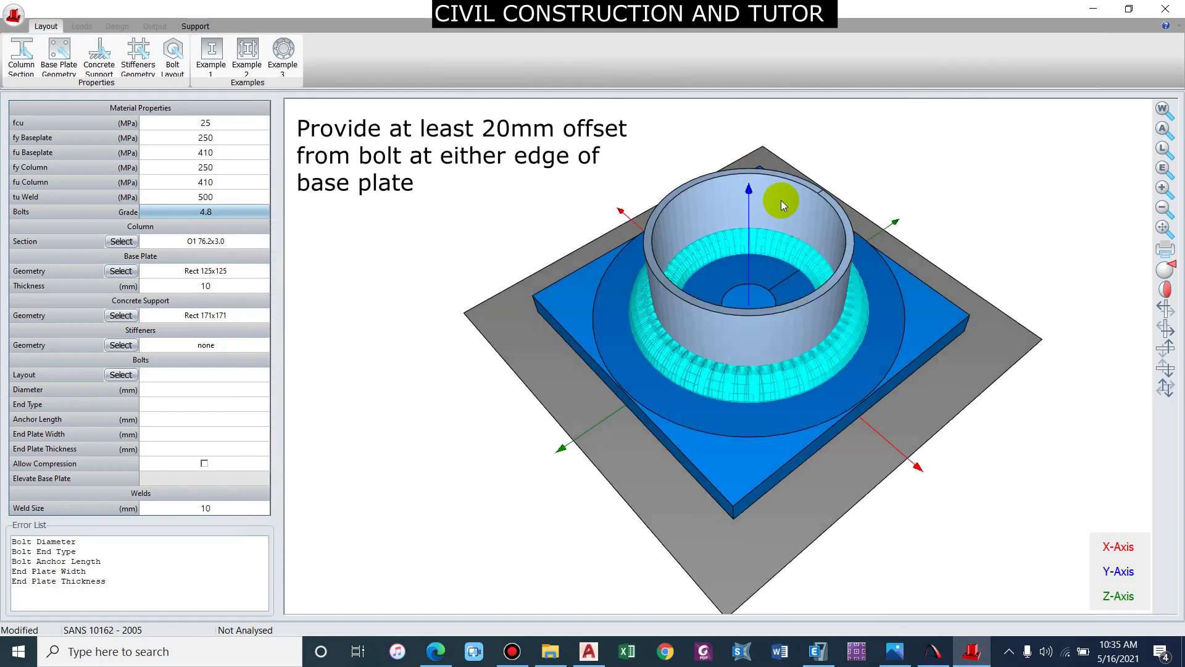
left_click(209, 287)
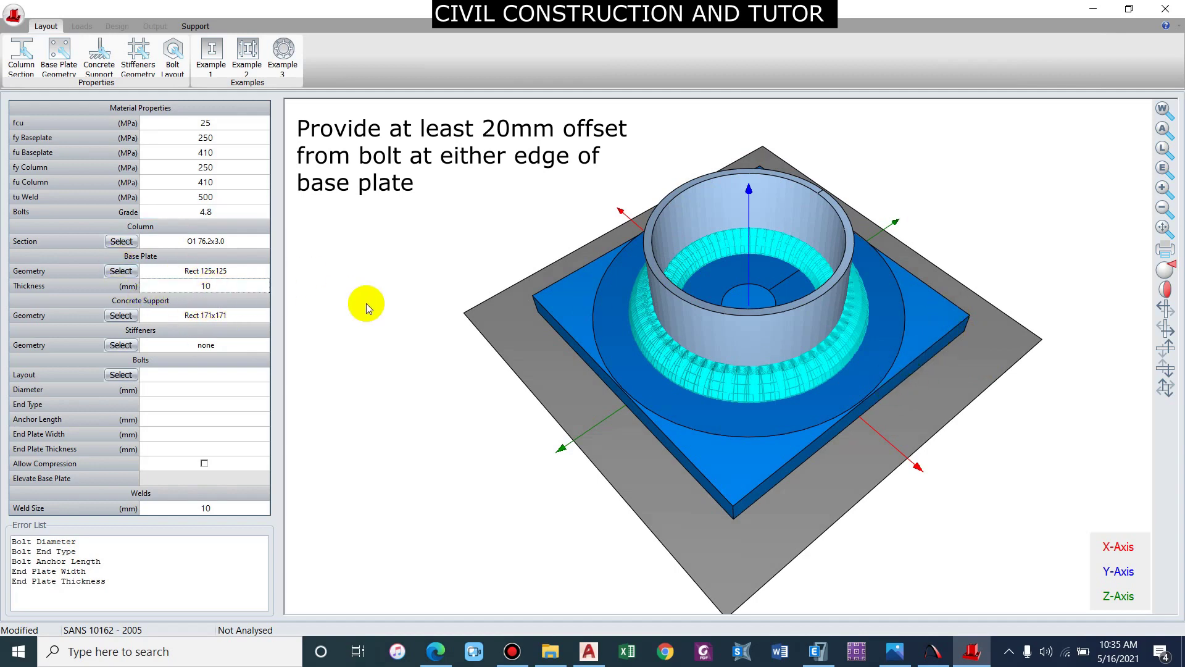
type("12")
key("Return")
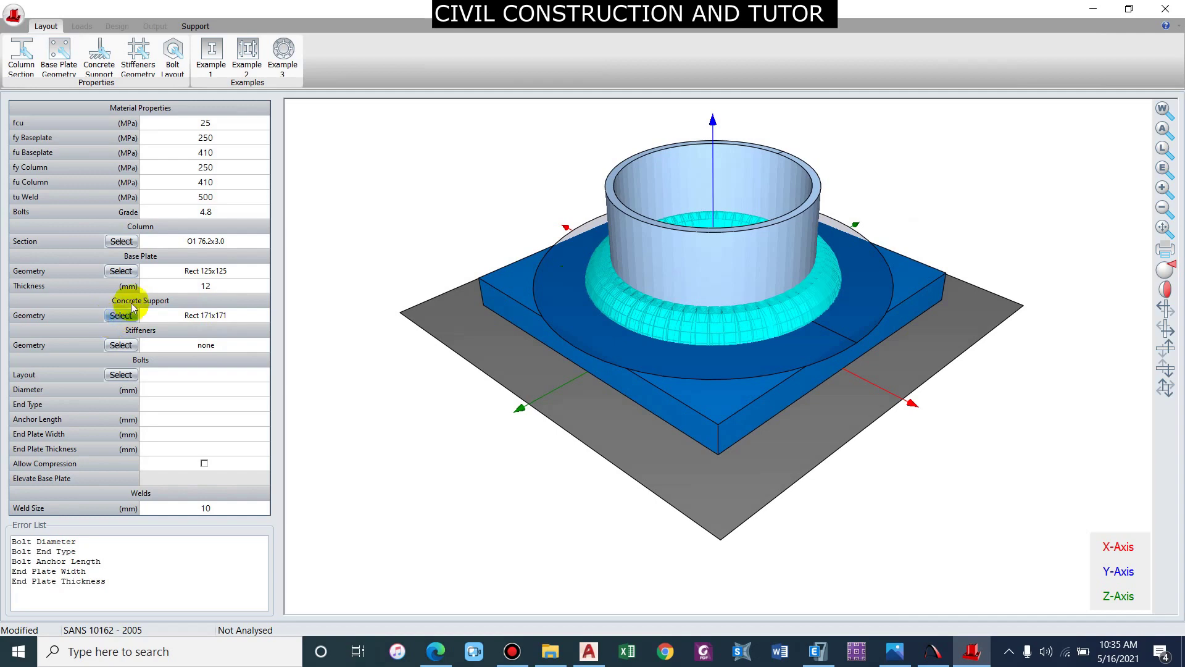
Set the rectangular concrete support to 350 mm height and 350 mm breadth
left_click(122, 316)
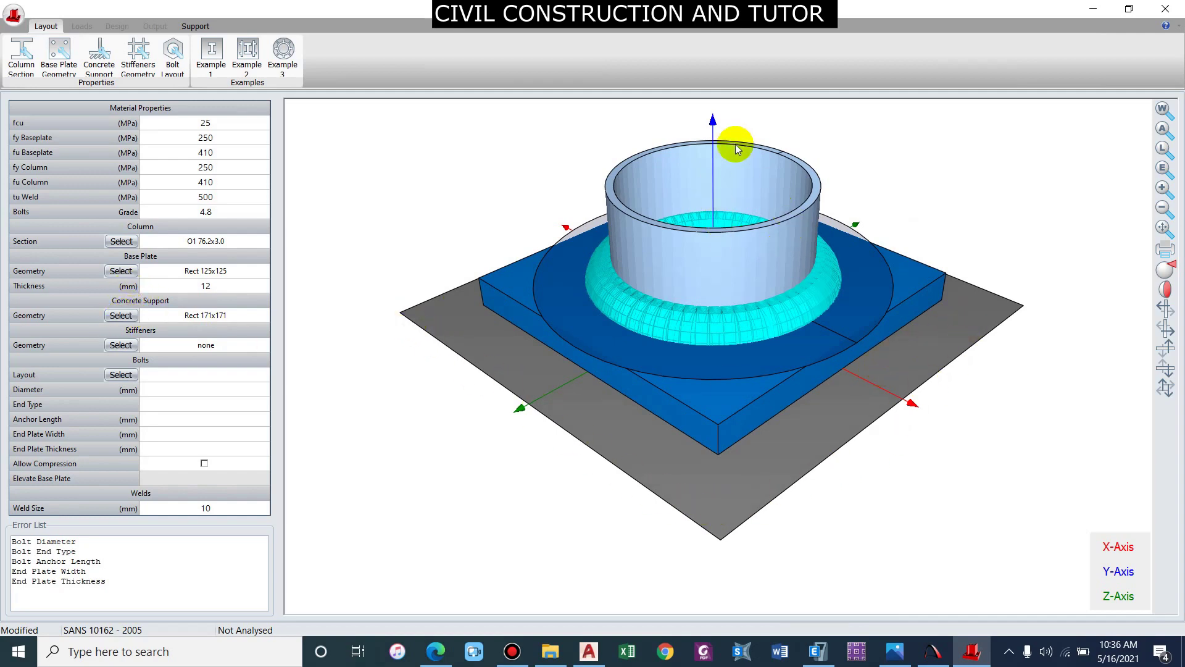
left_click(862, 264)
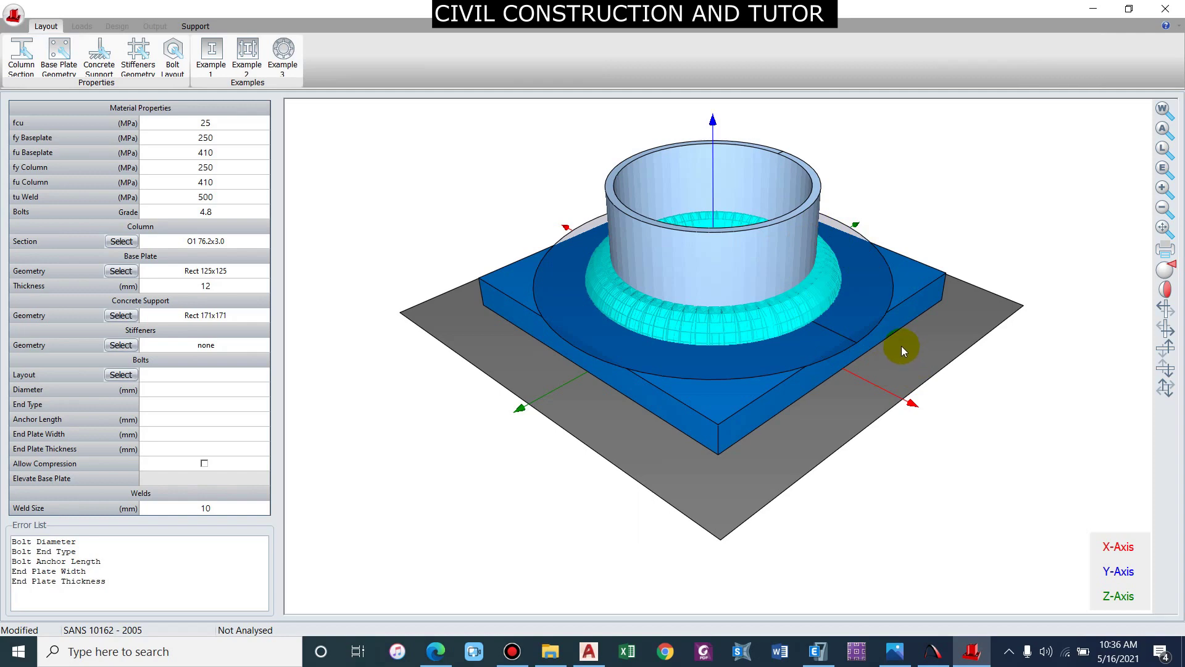
left_click(117, 316)
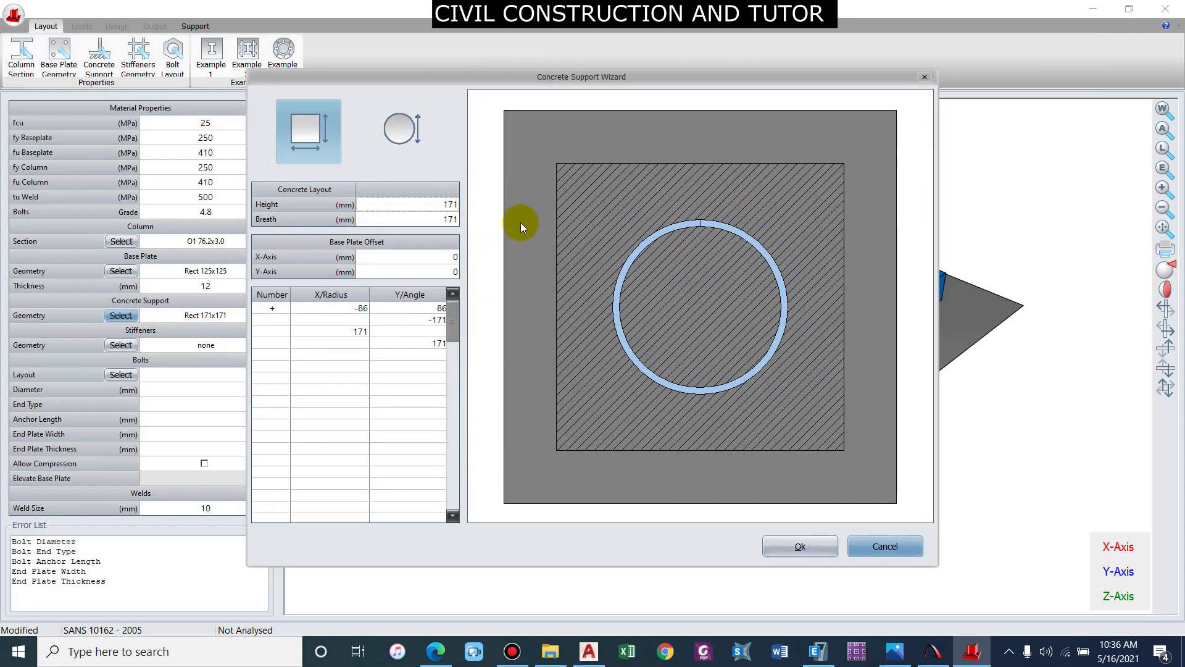
type("350")
key("Return")
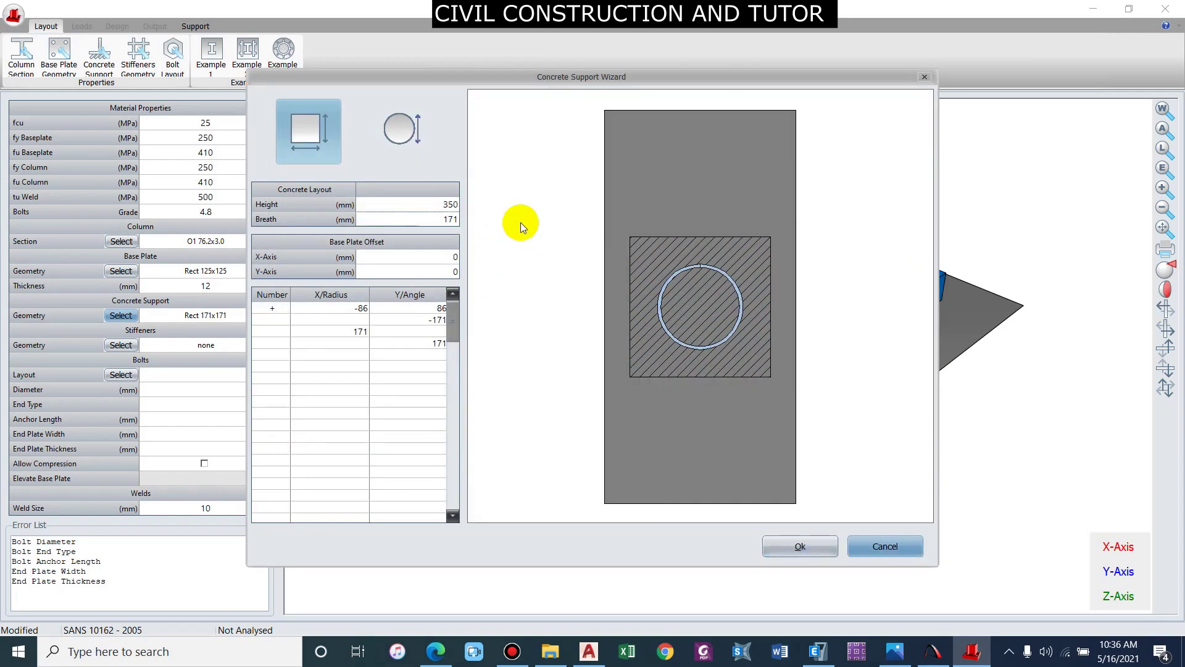
type("350")
key("Return")
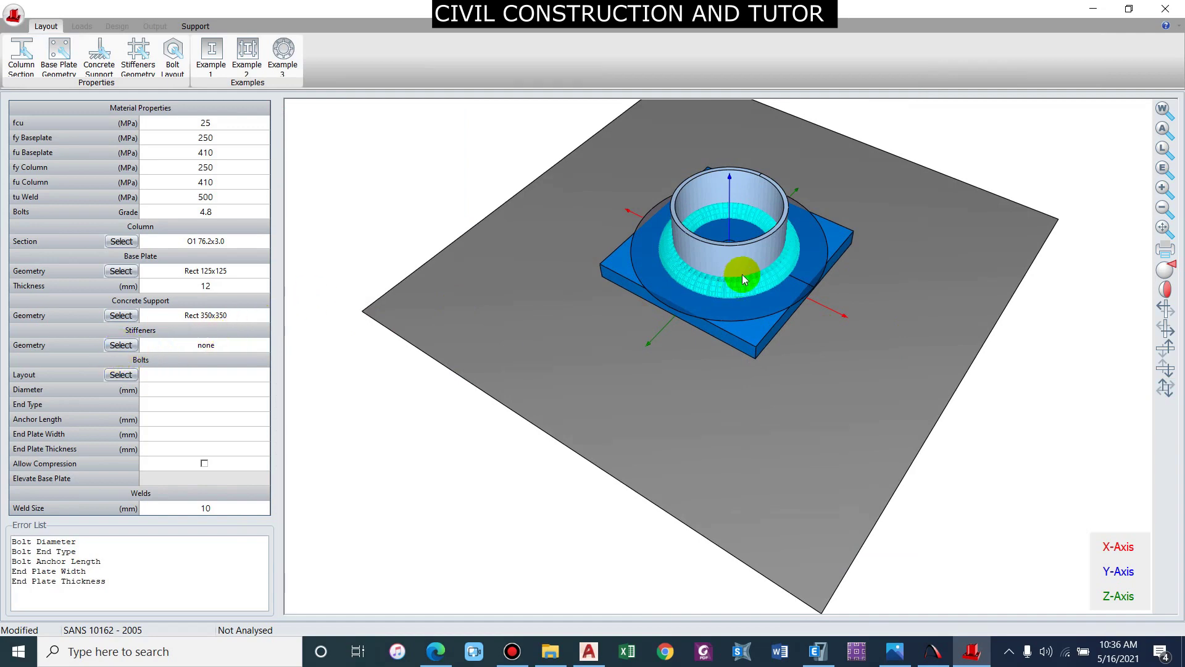
Review the stiffeners in the base plate photo and set the number of stiffeners to 4 in the stiffener geometry
key("alt+Tab")
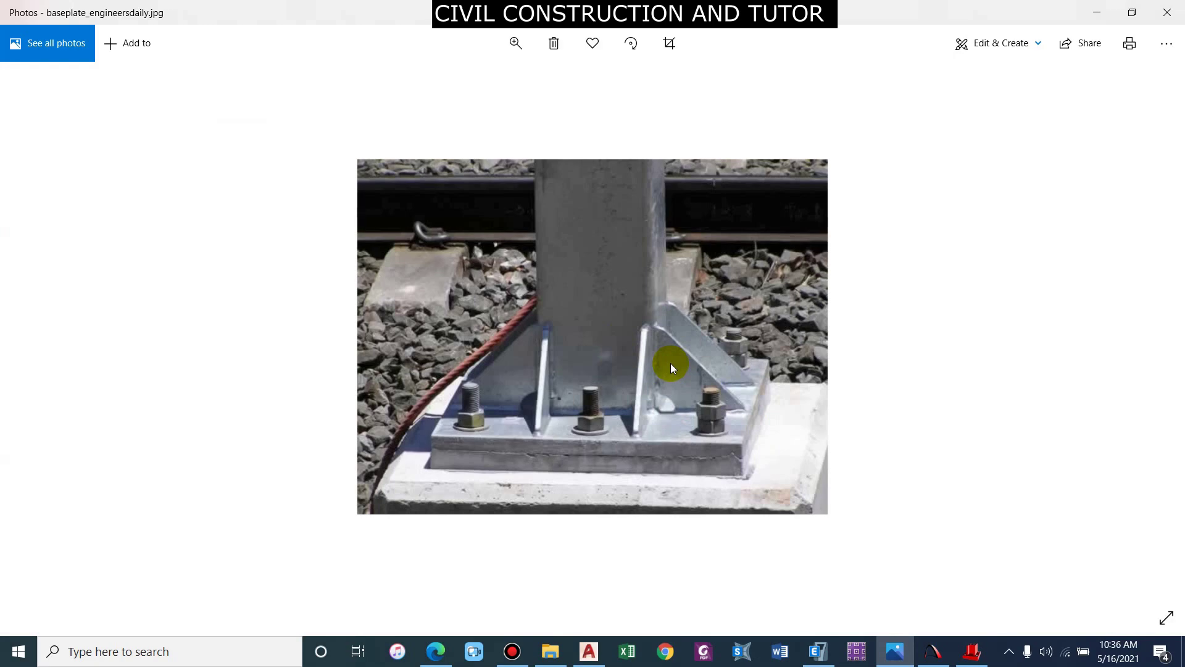
left_click(1097, 13)
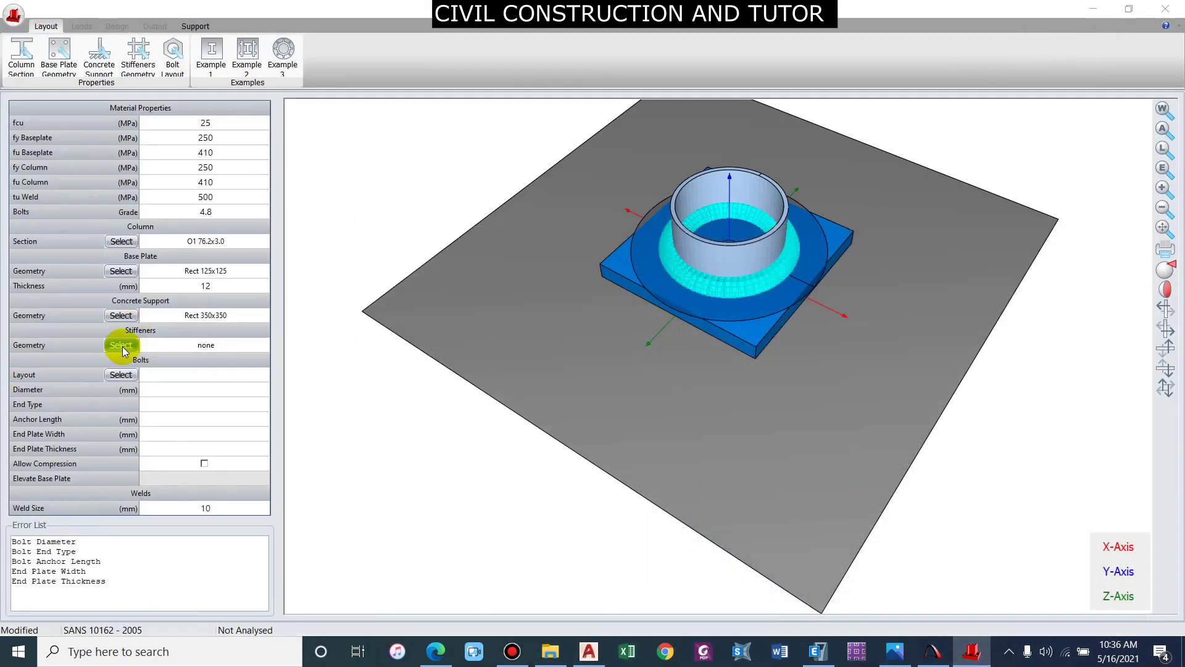
left_click(121, 344)
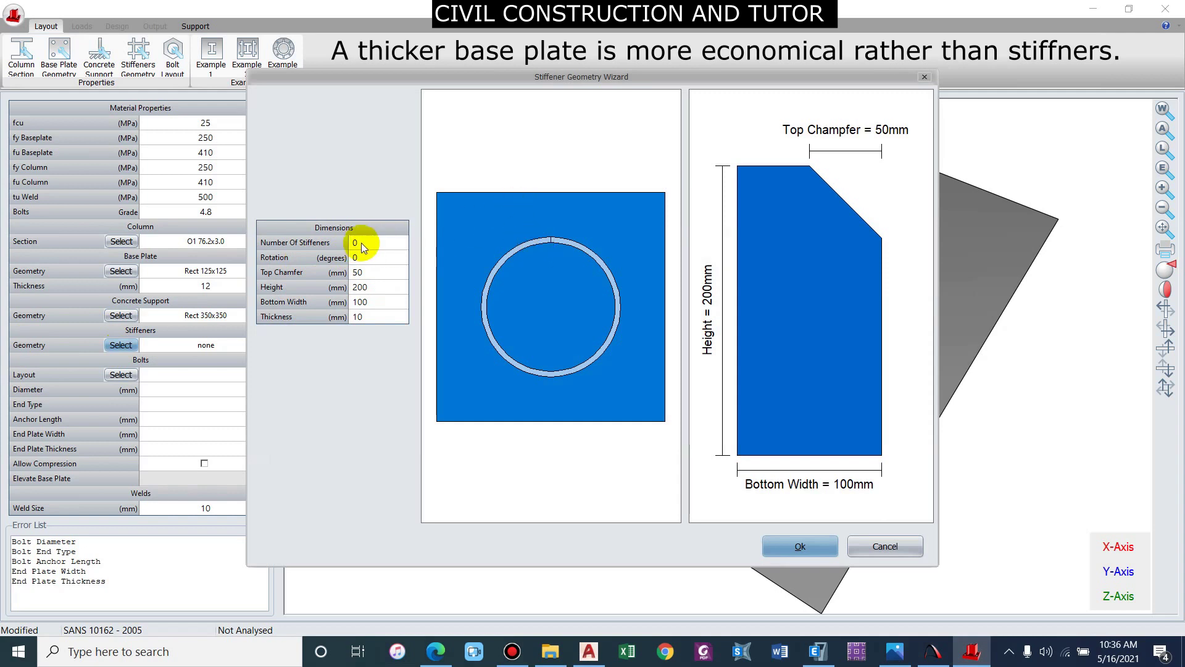
left_click(408, 247)
type("4")
key("Tab")
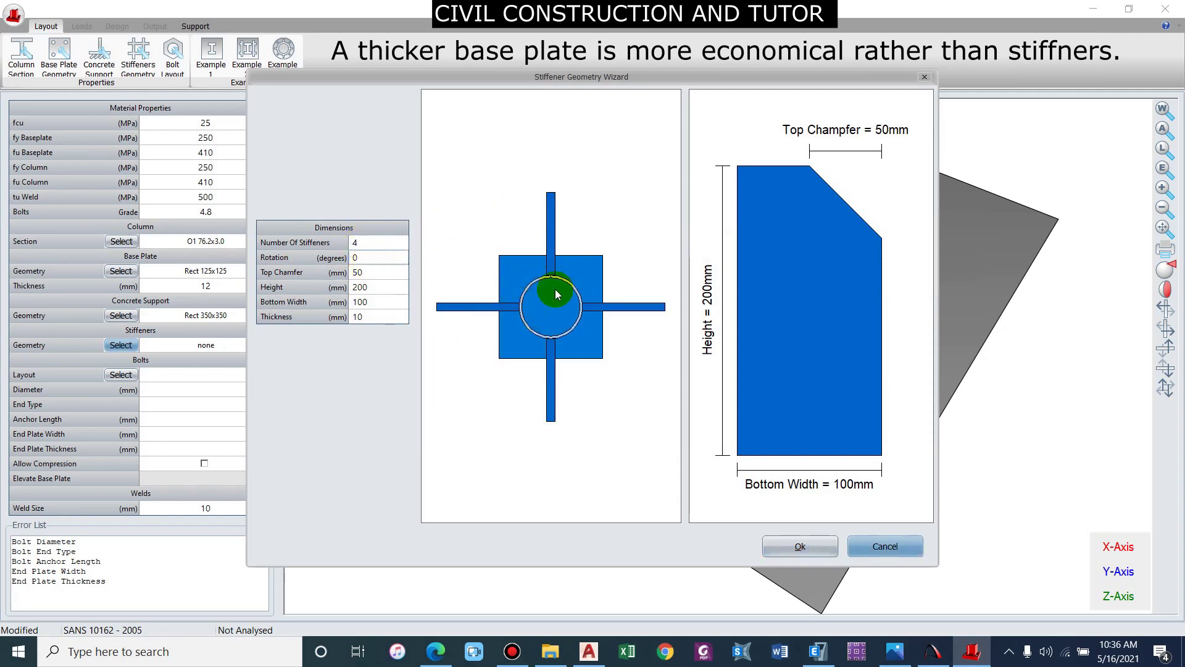
Try a 45-degree rotation for the four stiffeners and return the rotation to 0 degrees
type("45")
key("Tab")
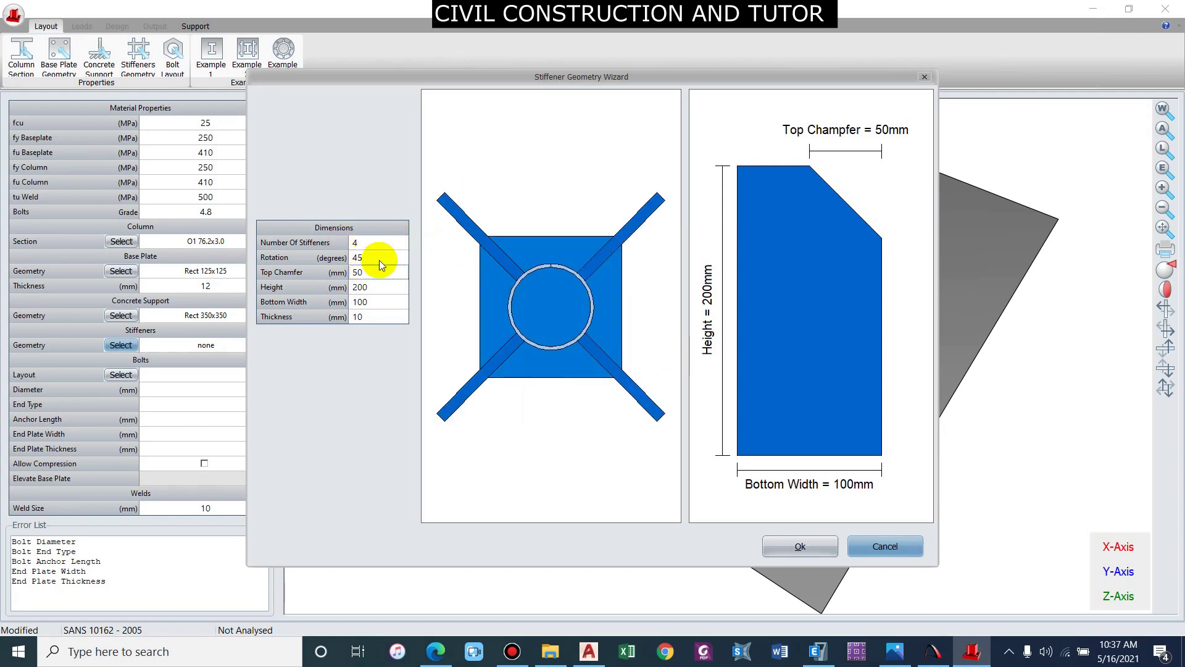
key("BackSpace")
key("BackSpace")
type("0")
key("Tab")
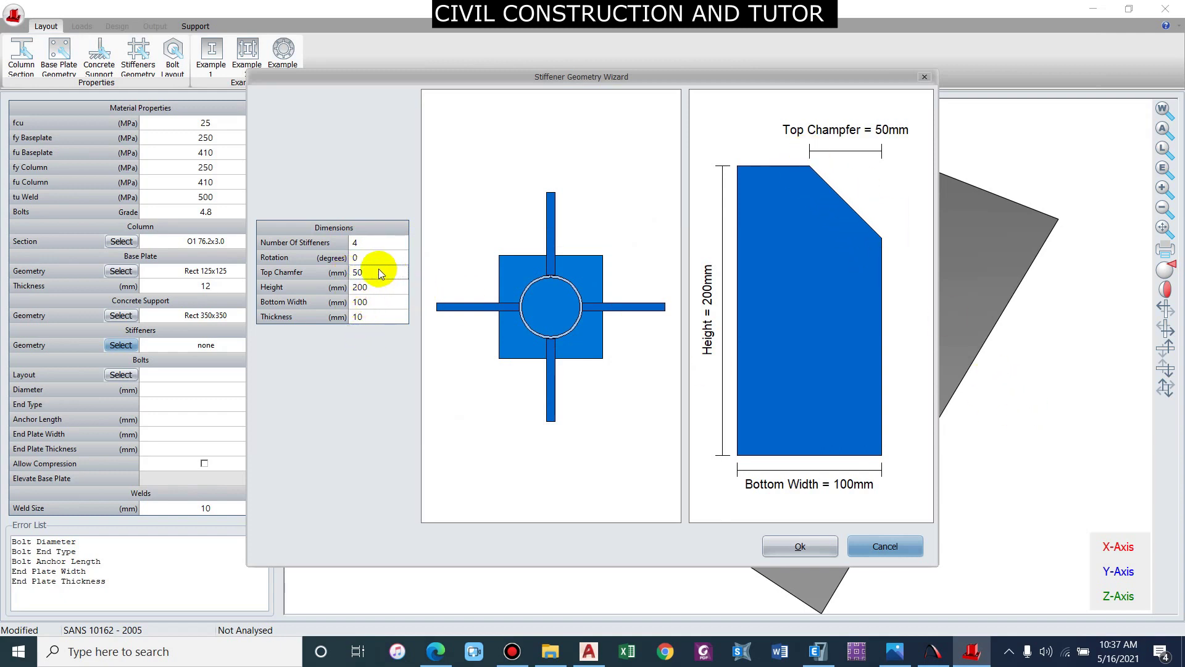
Try a 35 mm top chamfer on the stiffeners and return it to 50 mm
type("35")
left_click(363, 287)
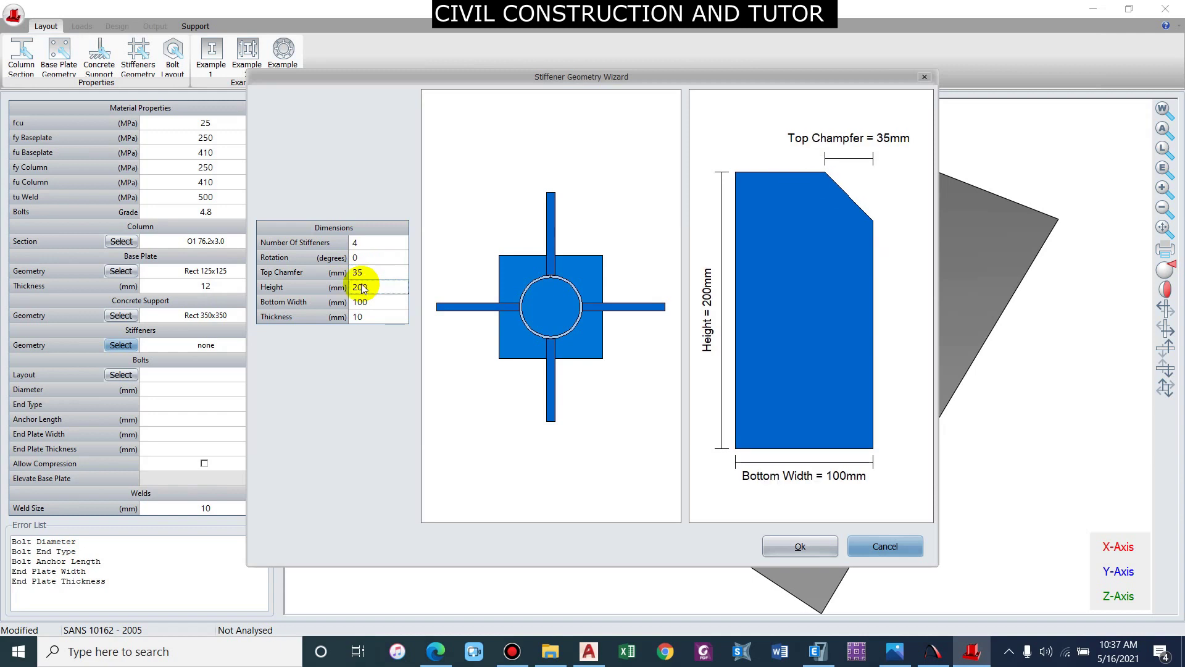
left_click(364, 272)
type("50")
key("Return")
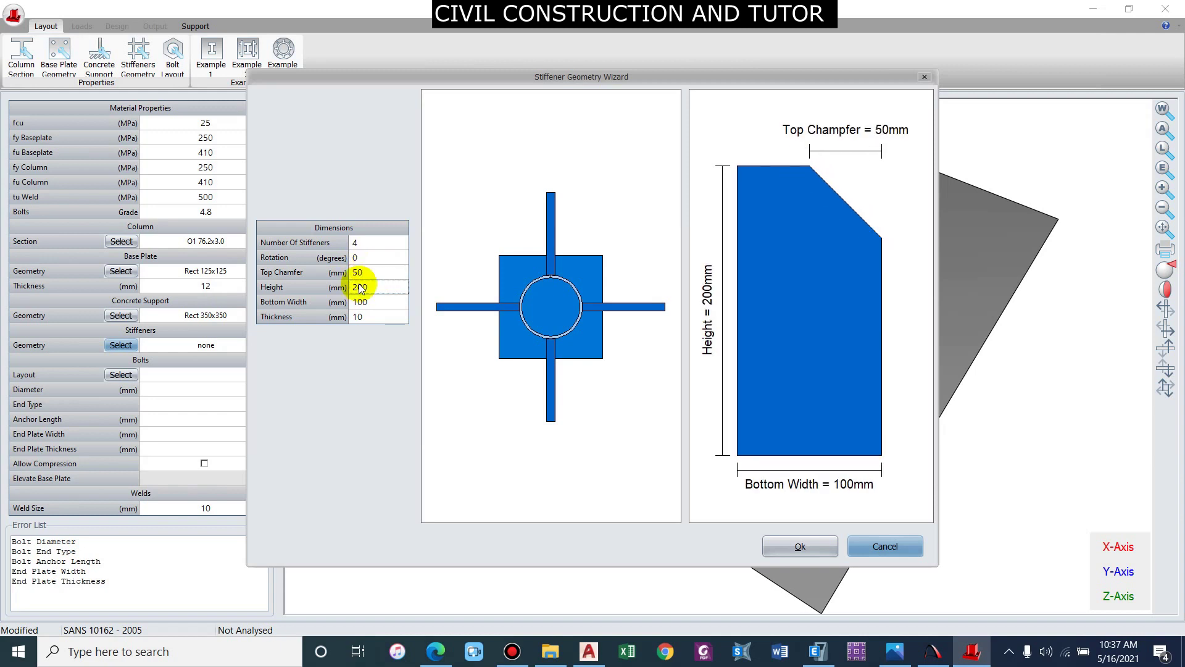
Set the stiffener height and bottom width to 50 mm each and accept the stiffener geometry
left_click(775, 405)
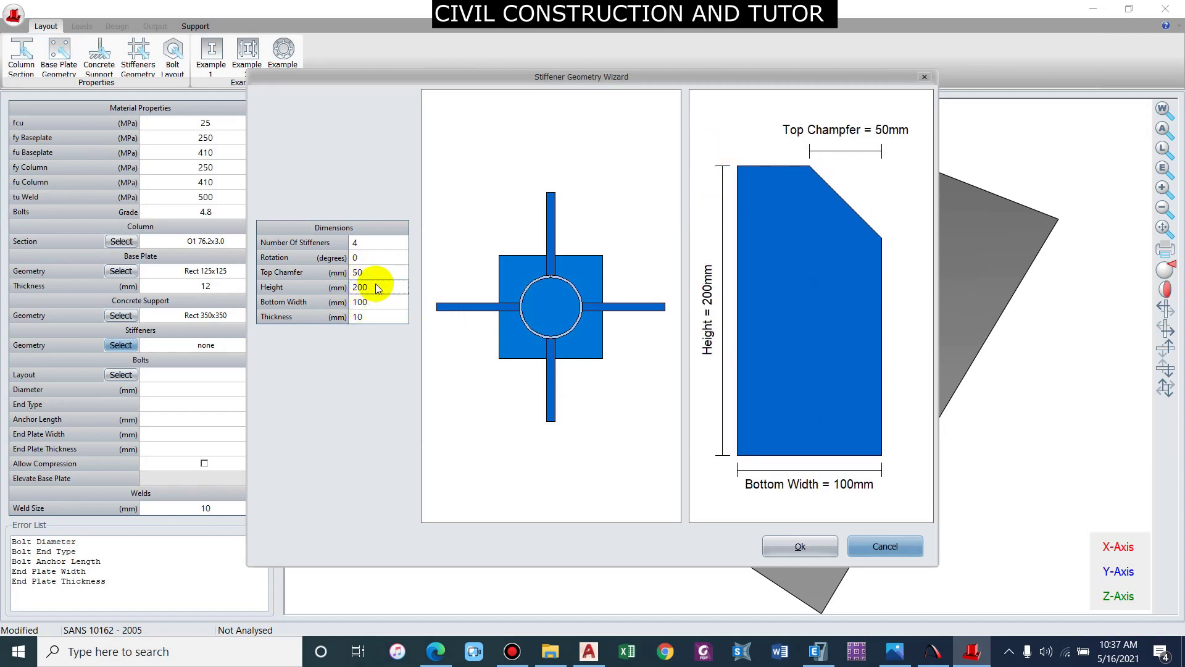
type("50")
key("Return")
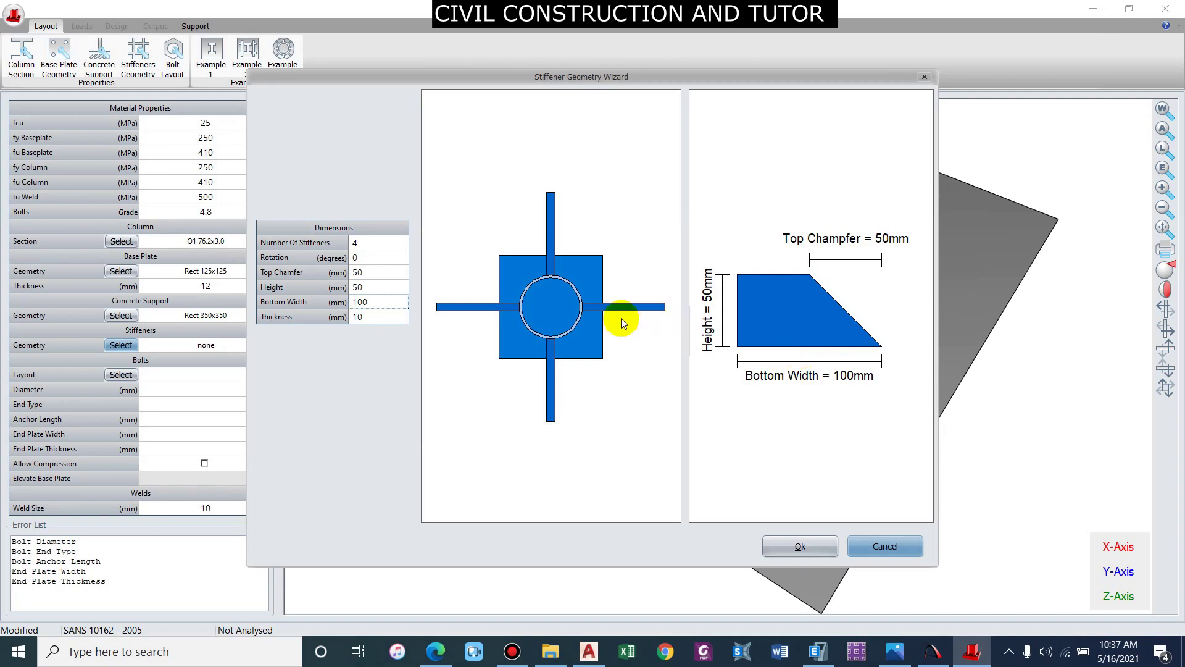
type("50")
key("Return")
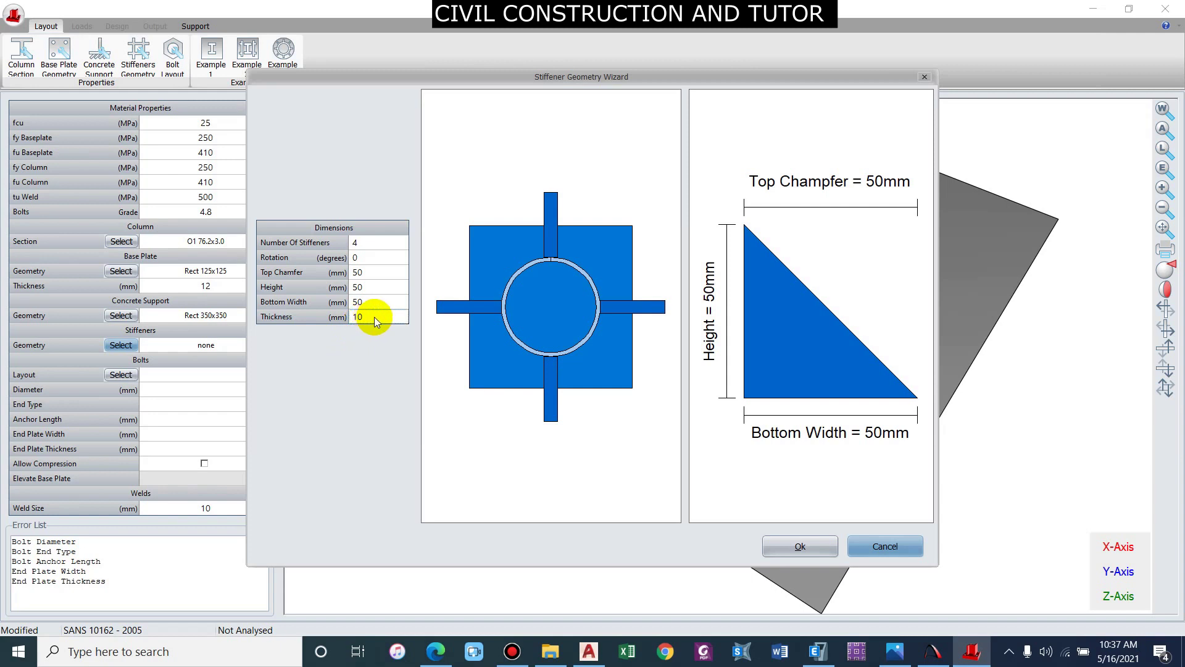
left_click(804, 546)
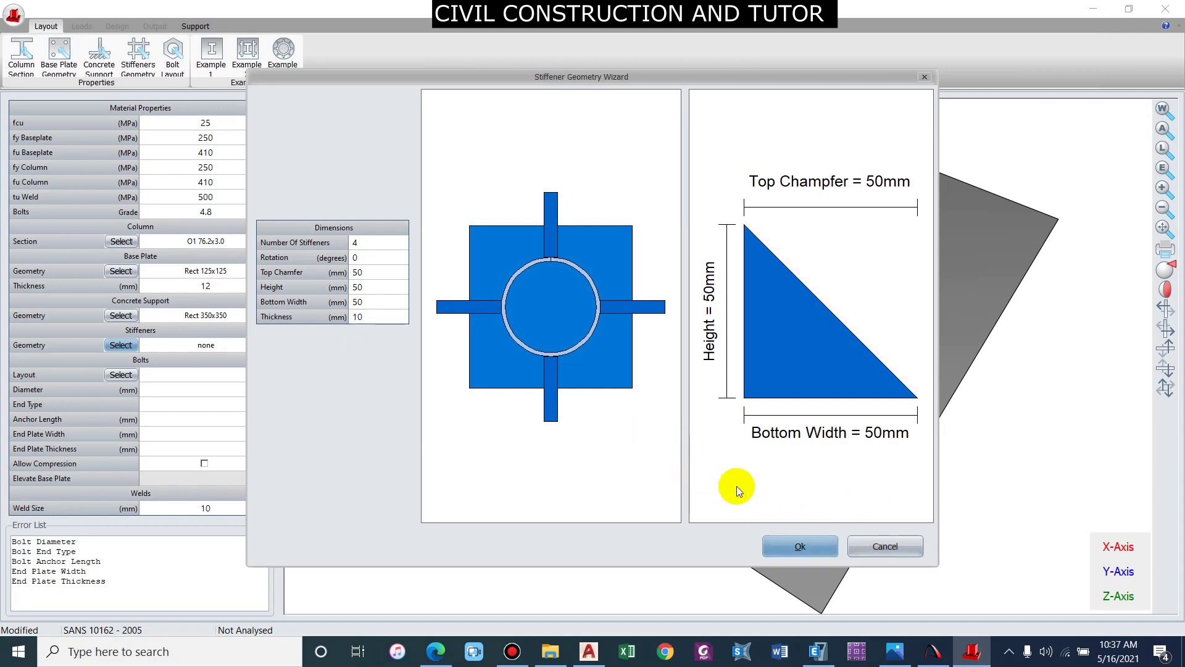
left_click(789, 546)
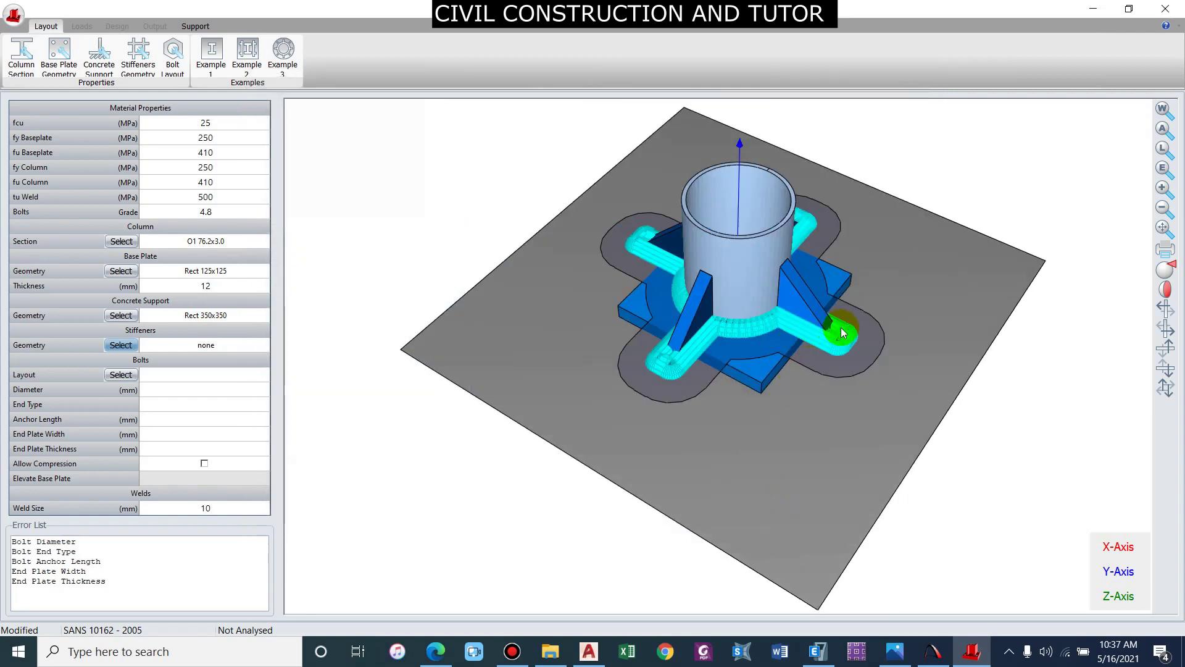
Enlarge the rectangular base plate to 150 mm height and 150 mm breadth
left_click_drag(878, 354, 827, 340)
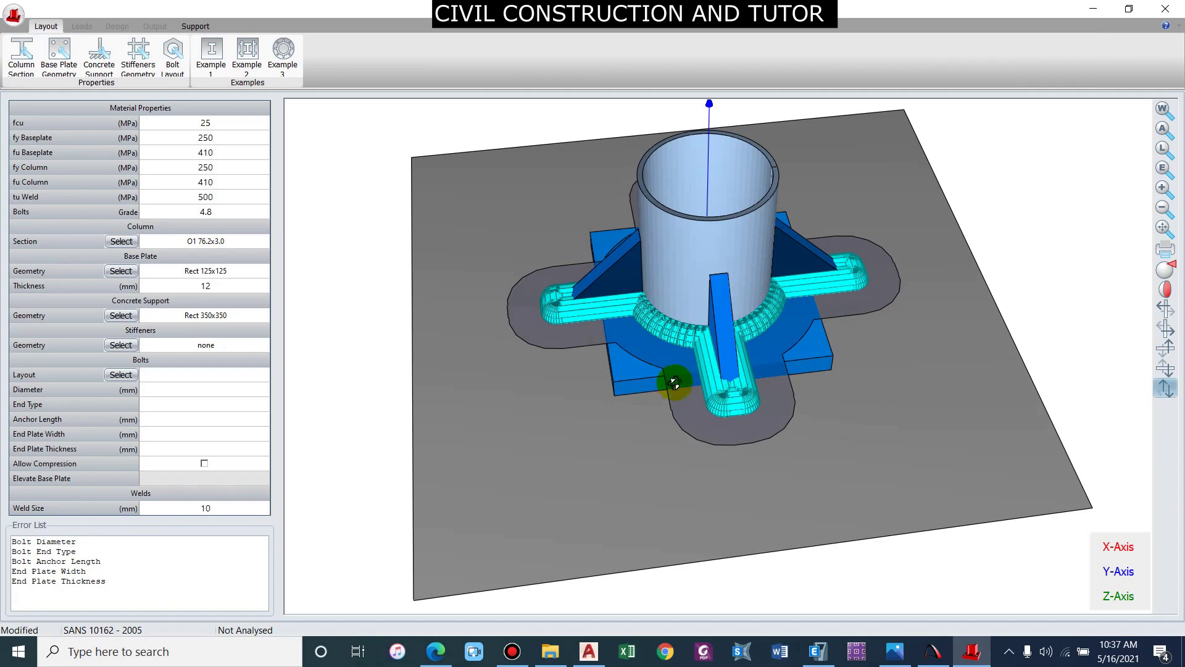
left_click_drag(674, 382, 767, 391)
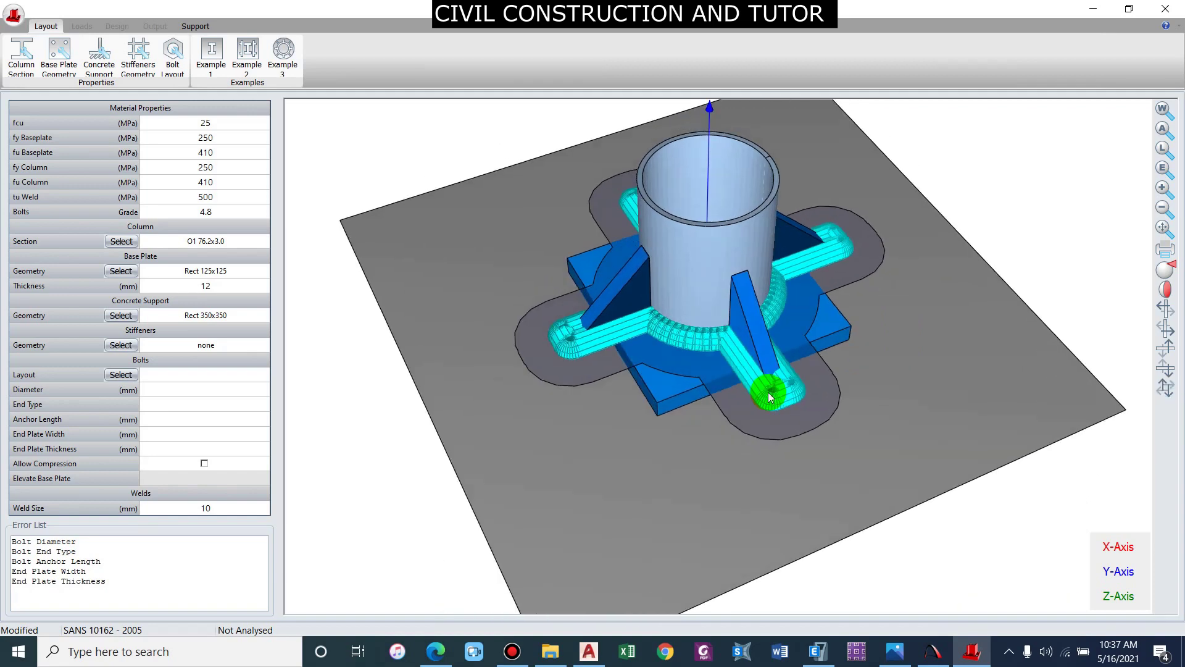
left_click(120, 271)
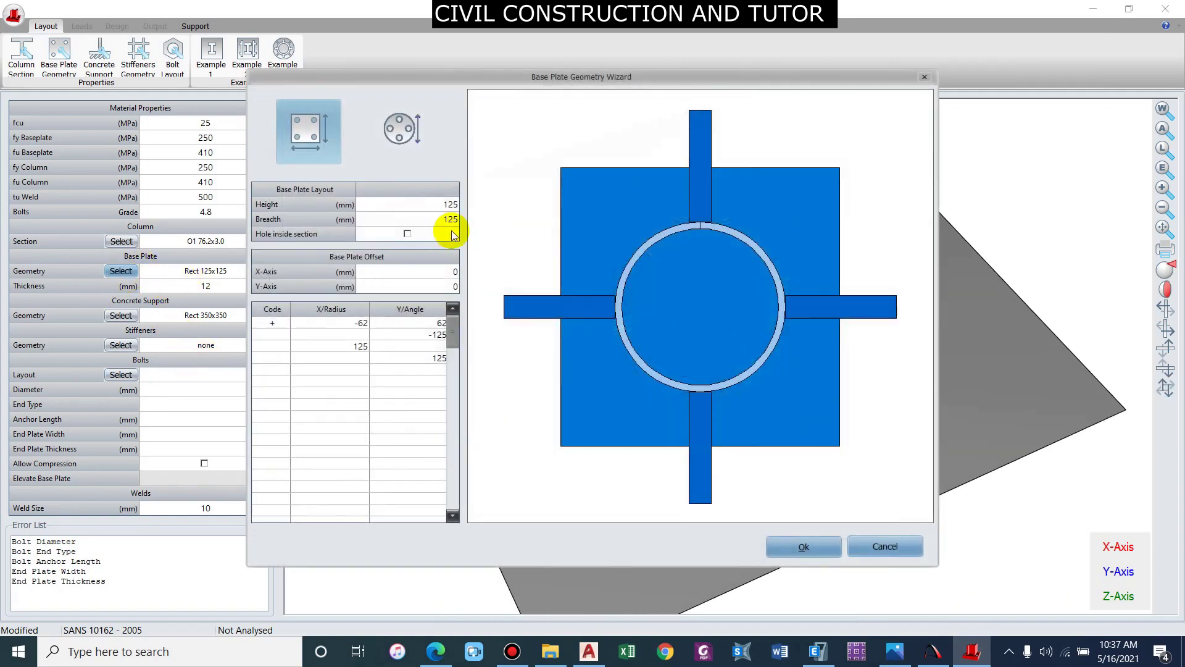
left_click(446, 198)
type("150")
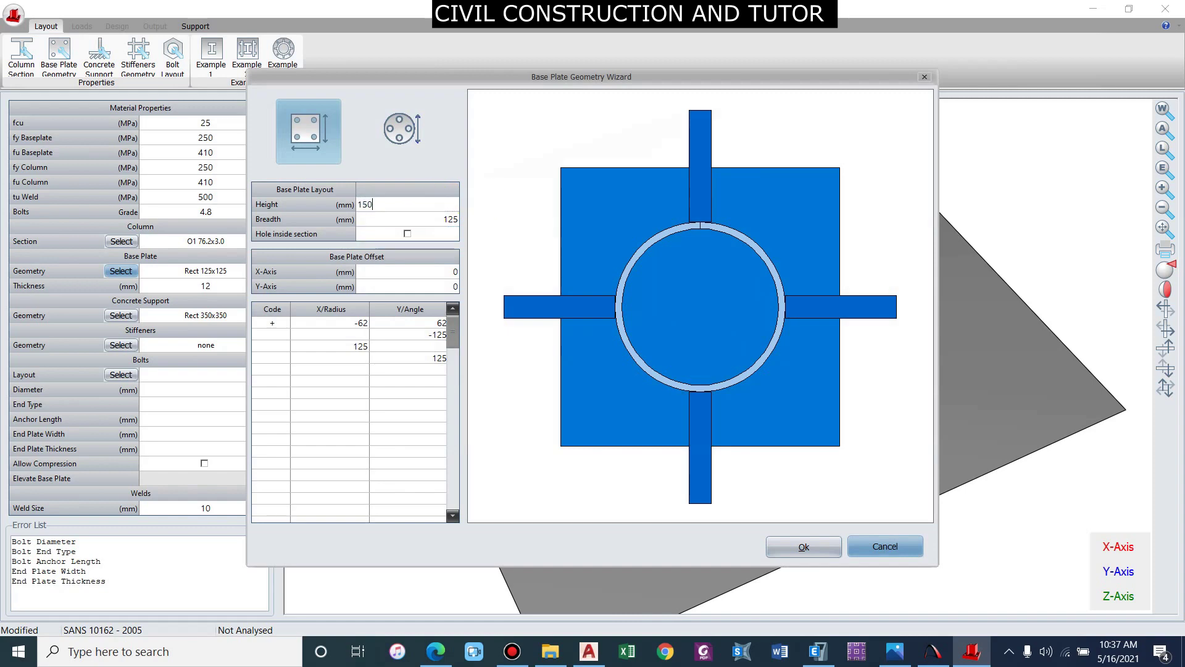
key("Return")
left_click(449, 220)
type("150")
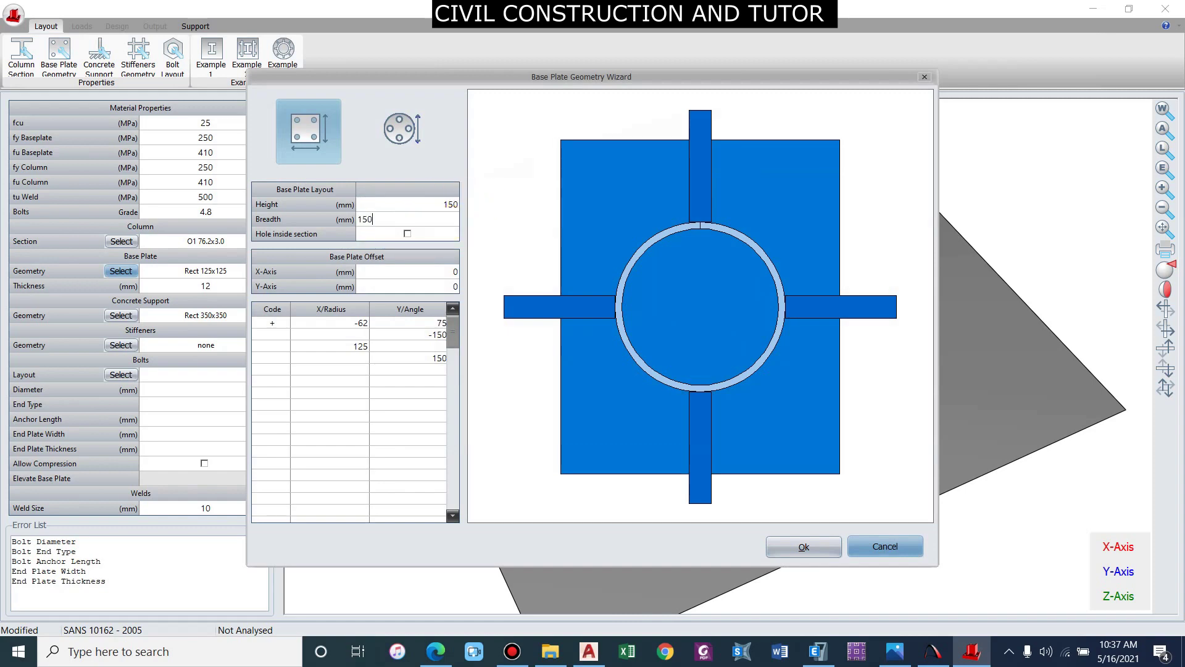
left_click(804, 546)
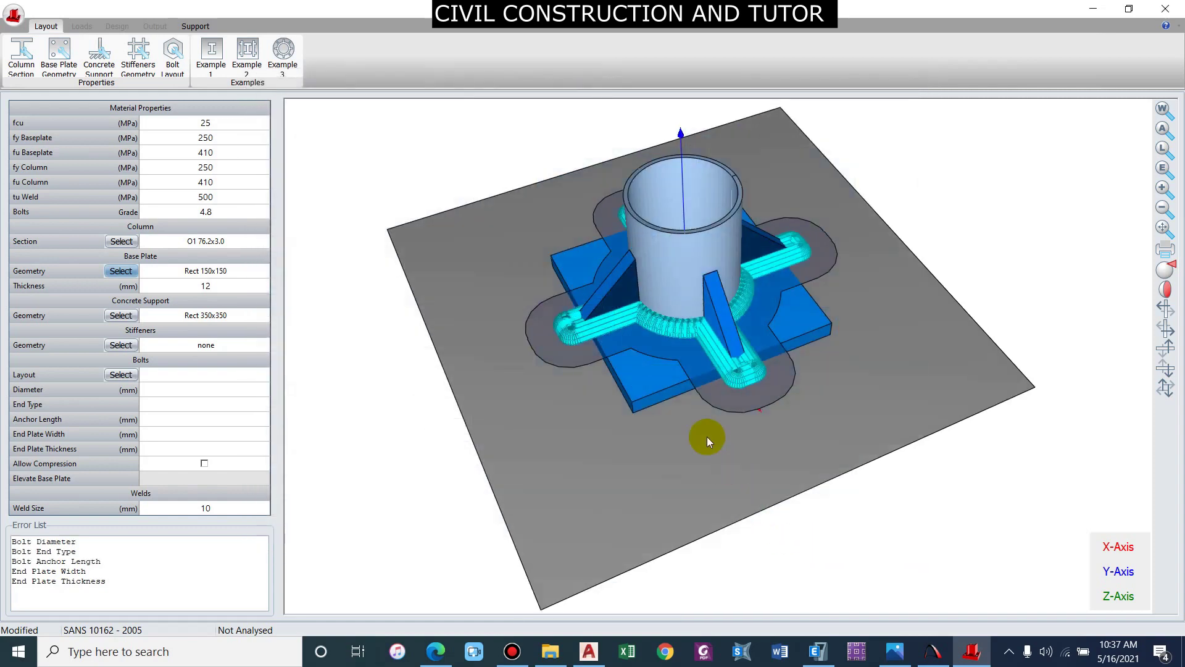
Set the rectangular base plate to 200 mm height and 200 mm breadth so the stiffeners fit on it
mouse_move(706, 436)
left_mouse_down()
mouse_move(786, 321)
mouse_move(776, 351)
left_mouse_up()
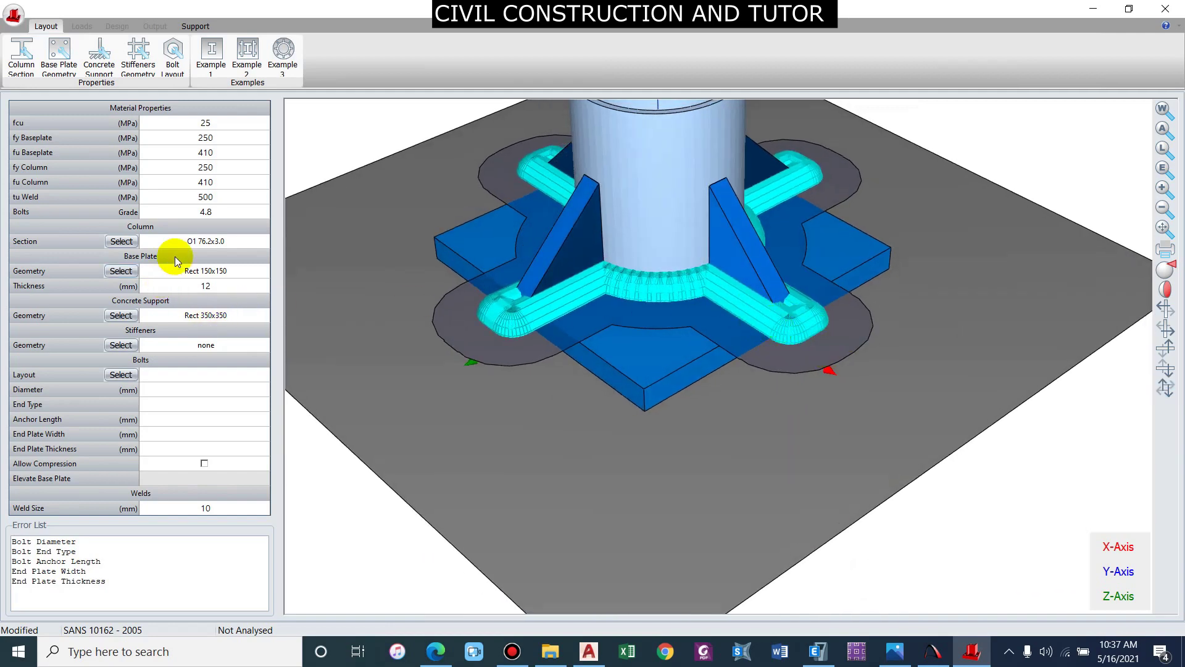
left_click(133, 272)
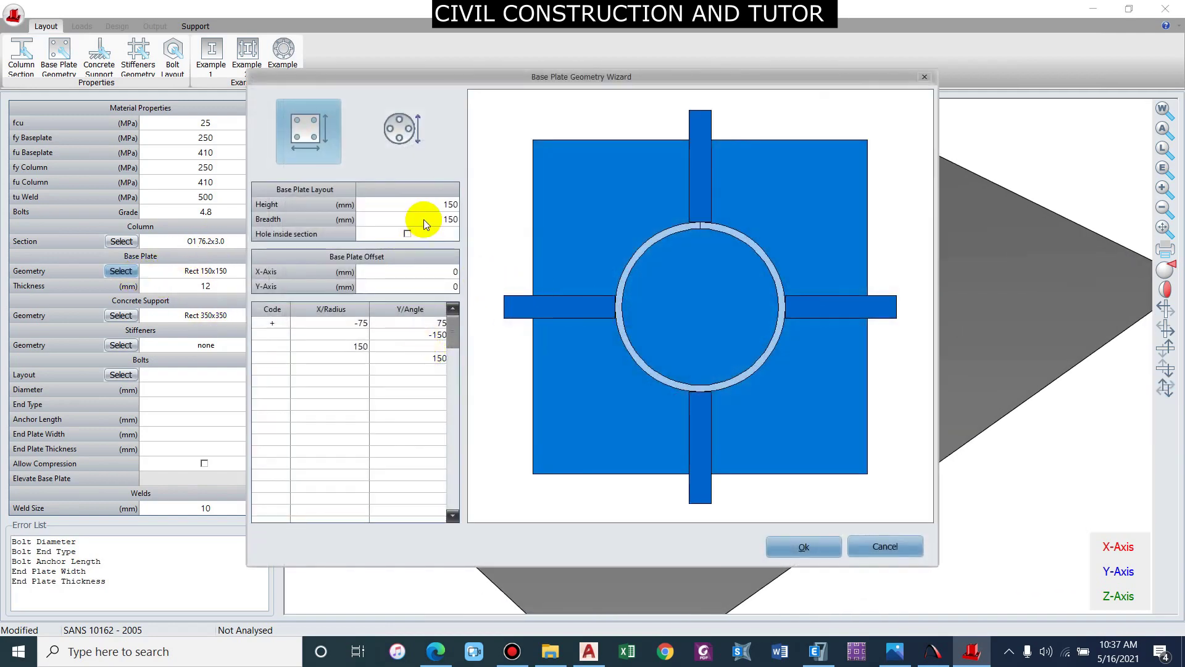
left_click(438, 204)
type("200")
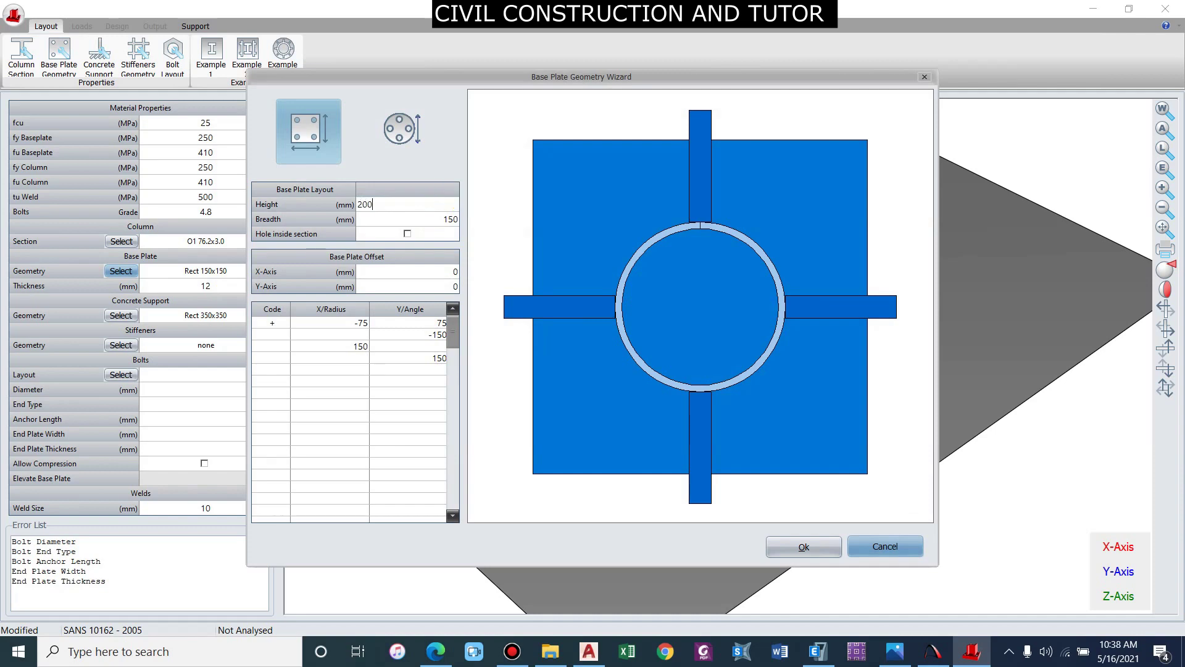
left_click(425, 216)
type("200")
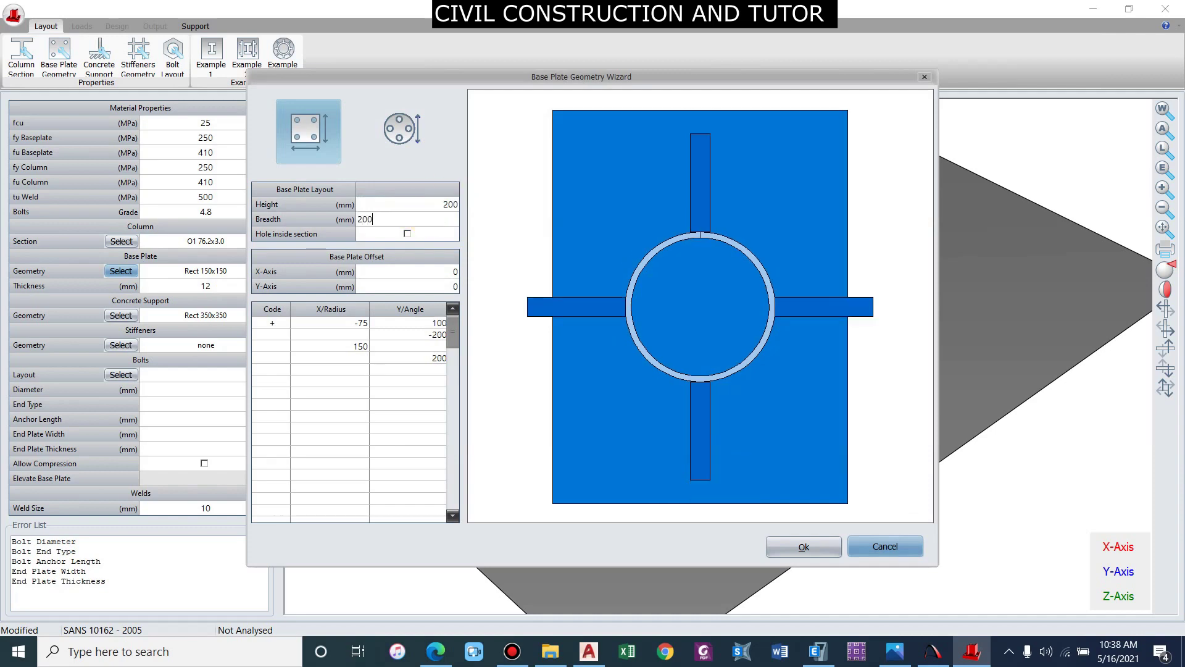
left_click(788, 547)
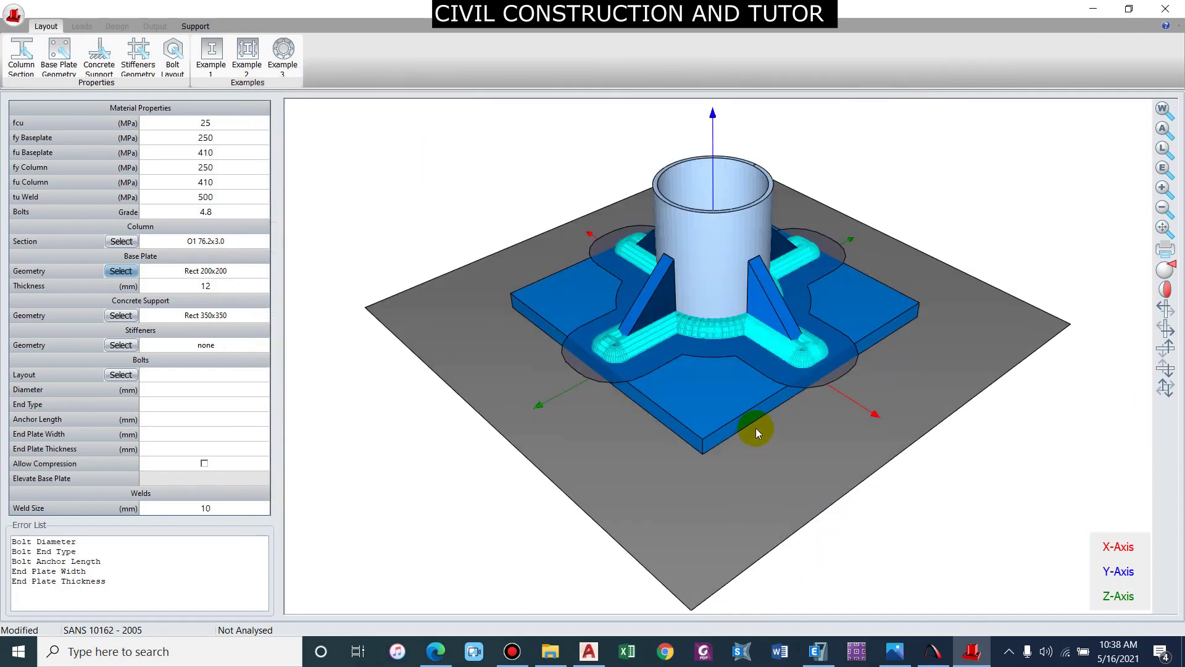
Try a 38x38x2.5 square hollow column section with the Type 2 stiffener arrangement
left_click_drag(873, 445, 827, 421)
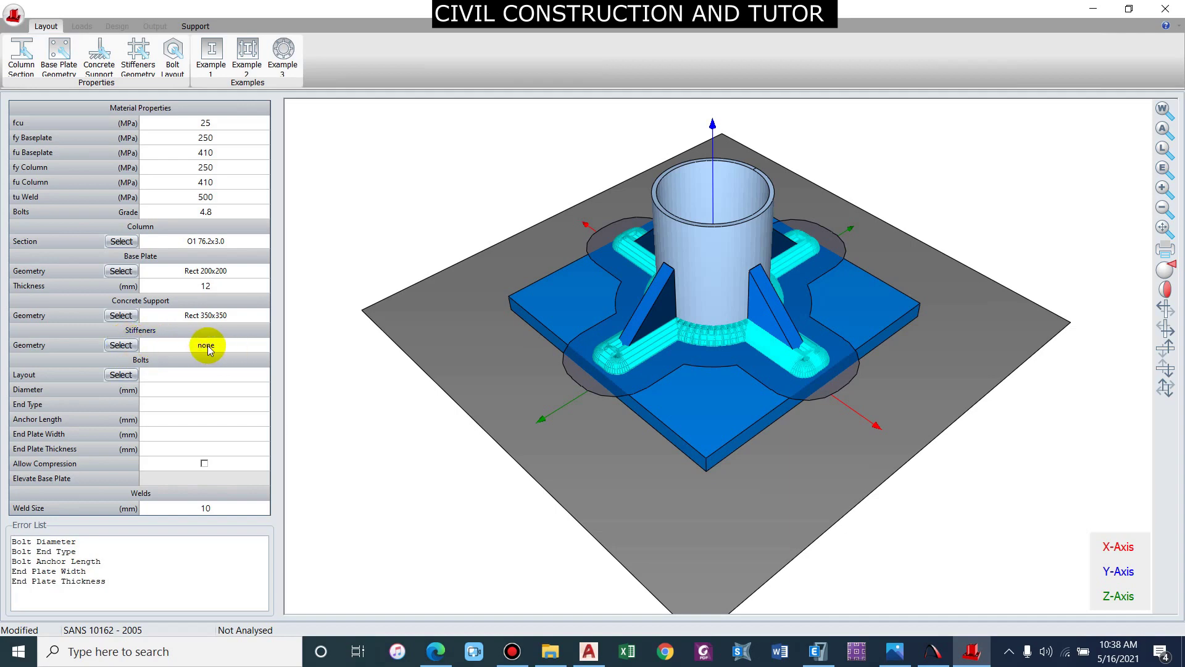
left_click(121, 241)
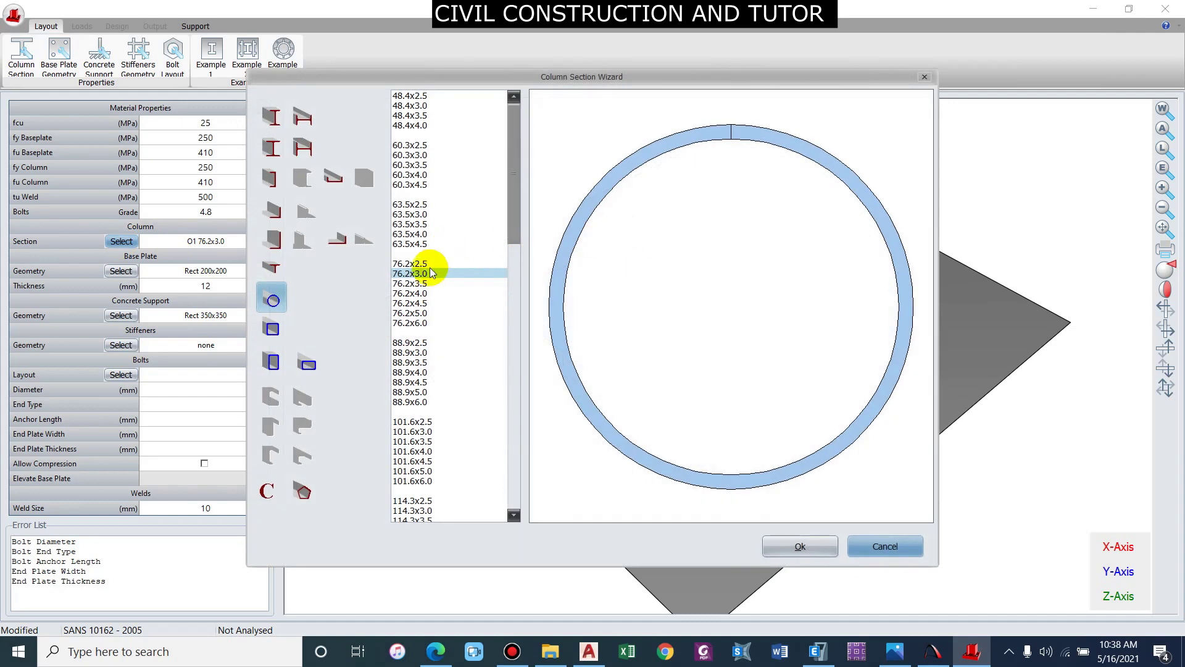
left_click(271, 329)
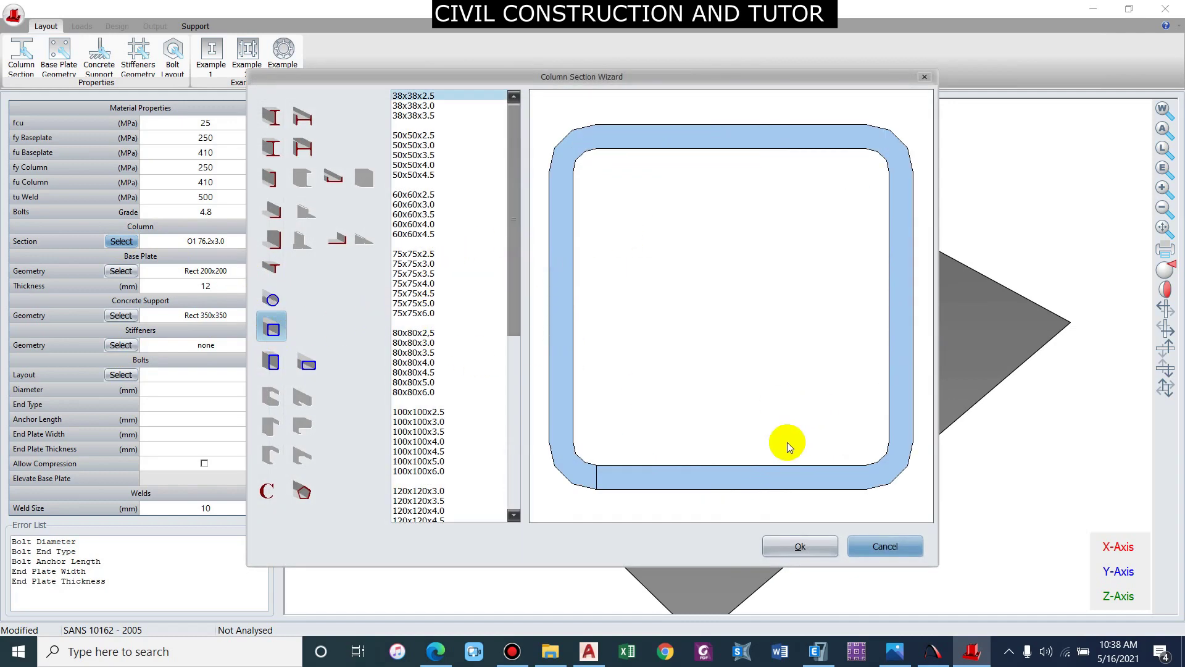
left_click(834, 546)
left_click(121, 345)
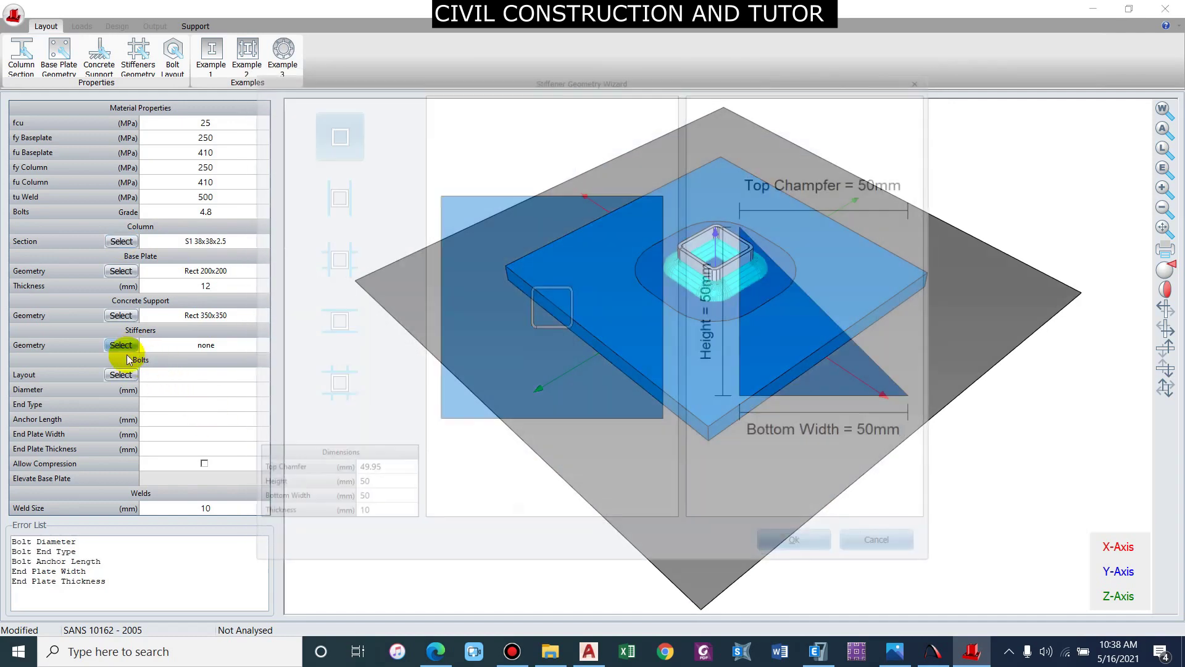
left_click(332, 265)
left_click(823, 549)
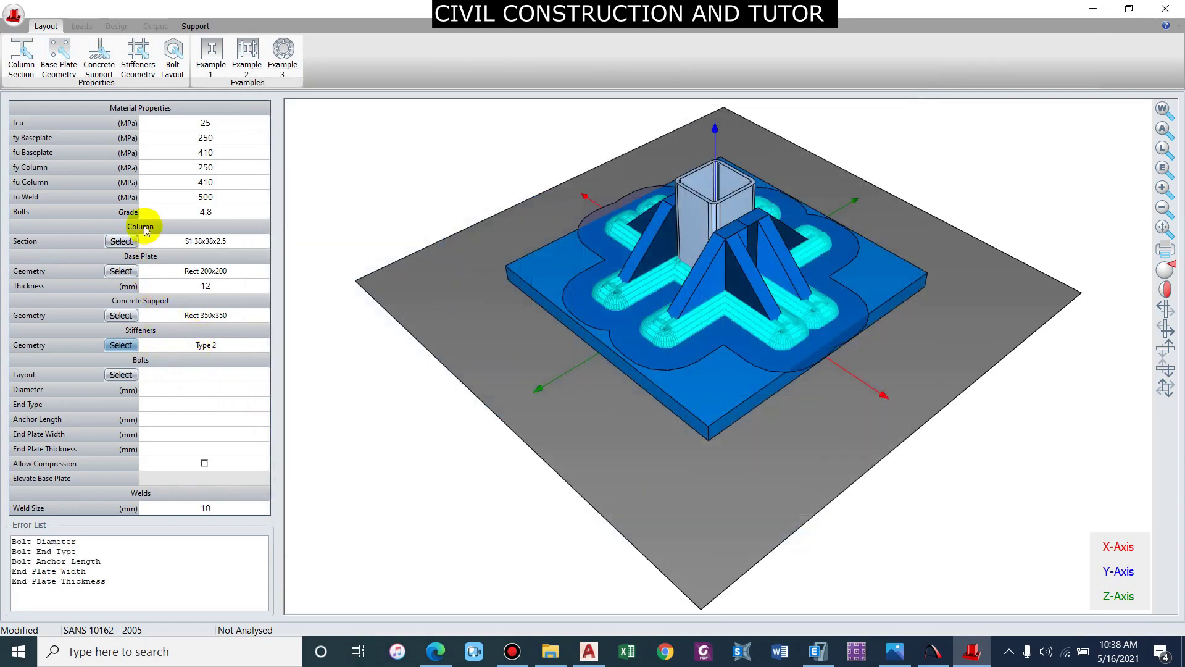
Change the column section back to the 76.2x3.0 circular hollow section
left_click(121, 241)
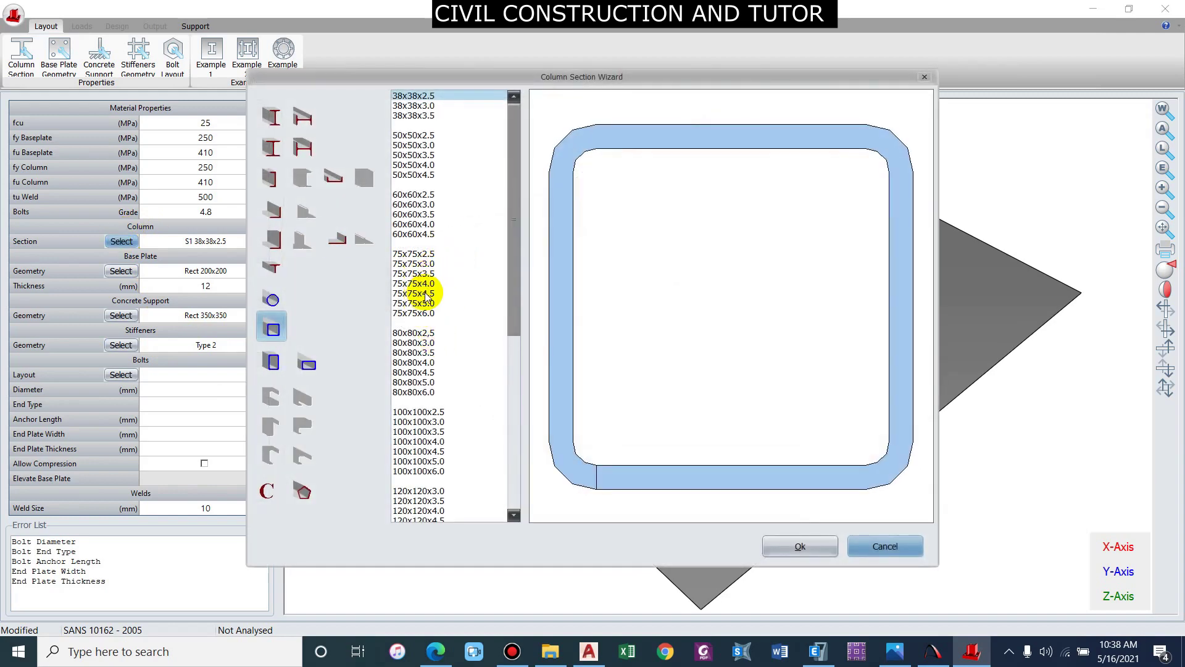
left_click(272, 299)
left_click(408, 274)
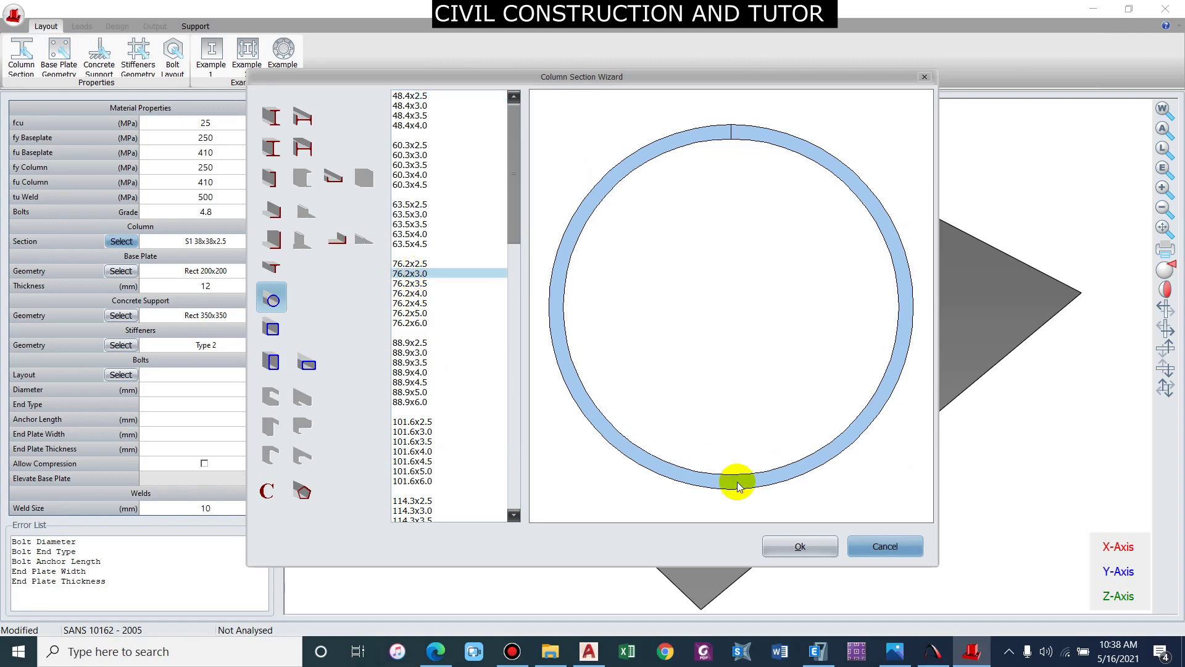
left_click(796, 545)
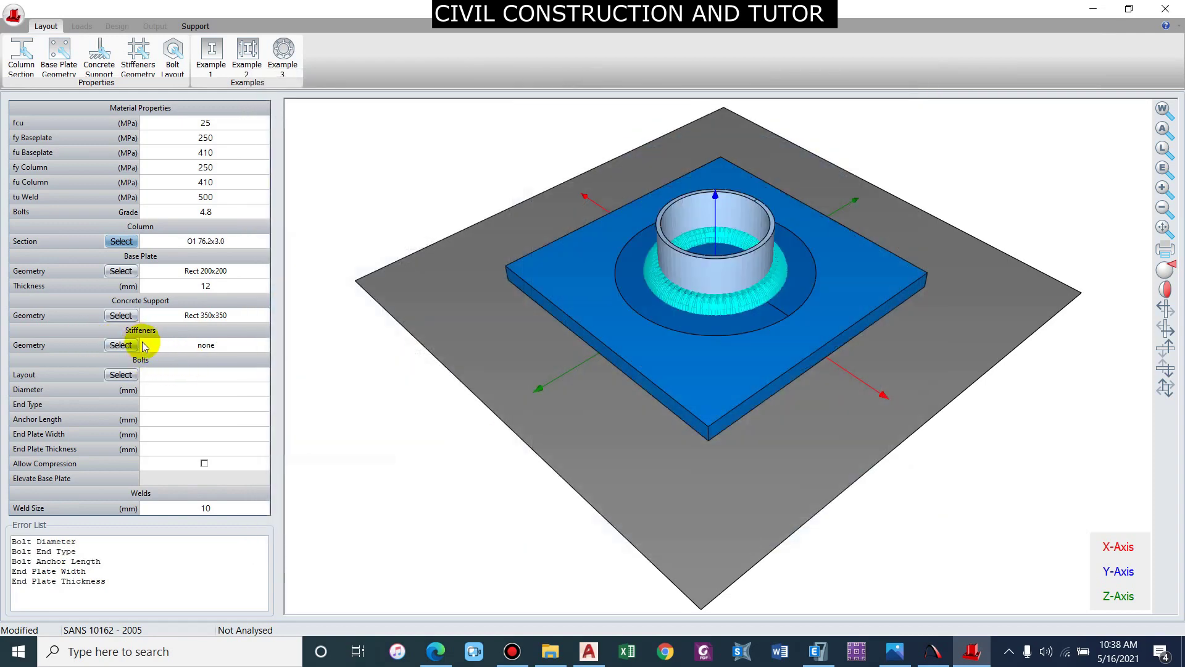
Define 4 stiffeners with a 50 mm top chamfer around the circular column
left_click(121, 345)
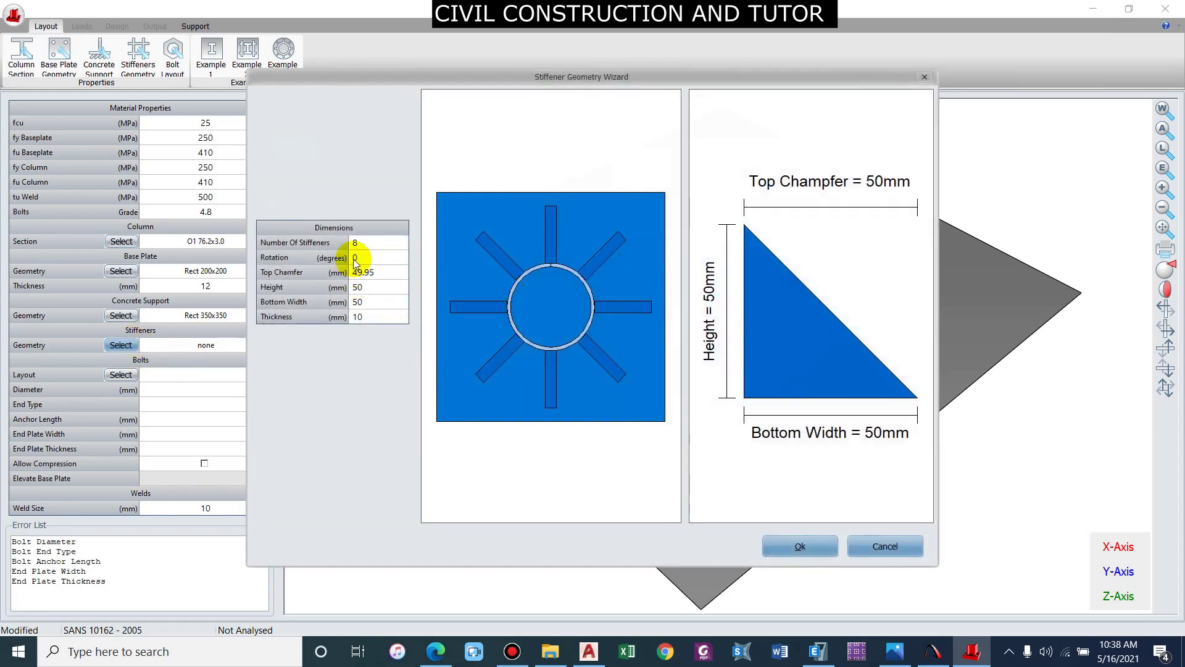
type("4")
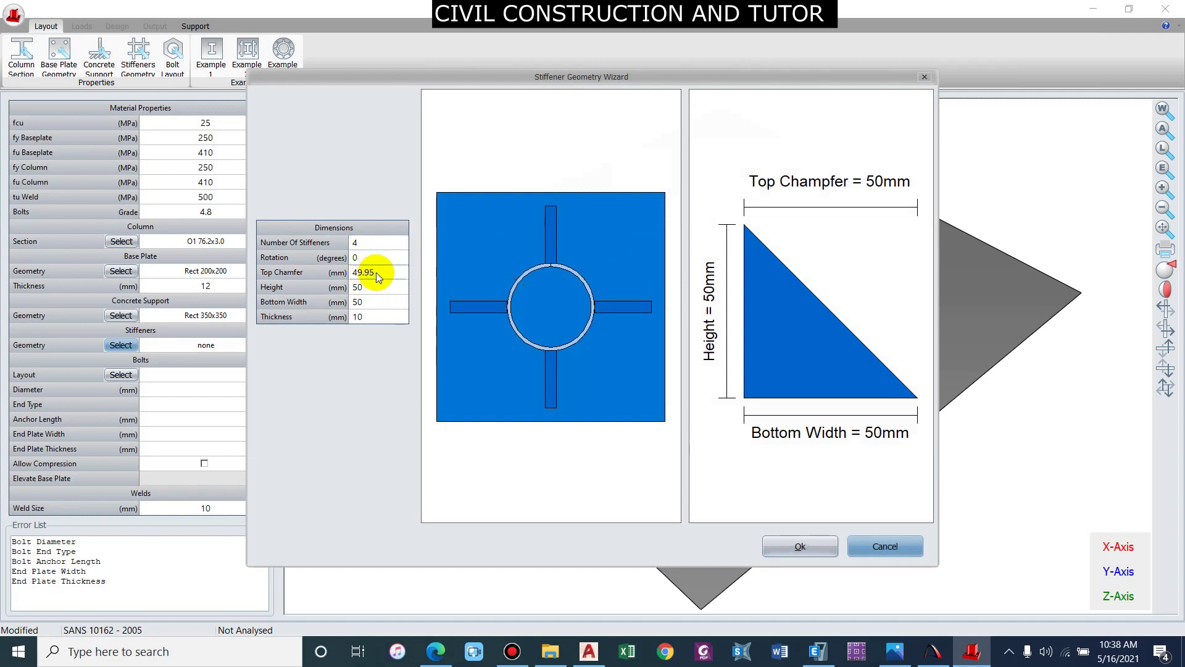
type("50")
key("Tab")
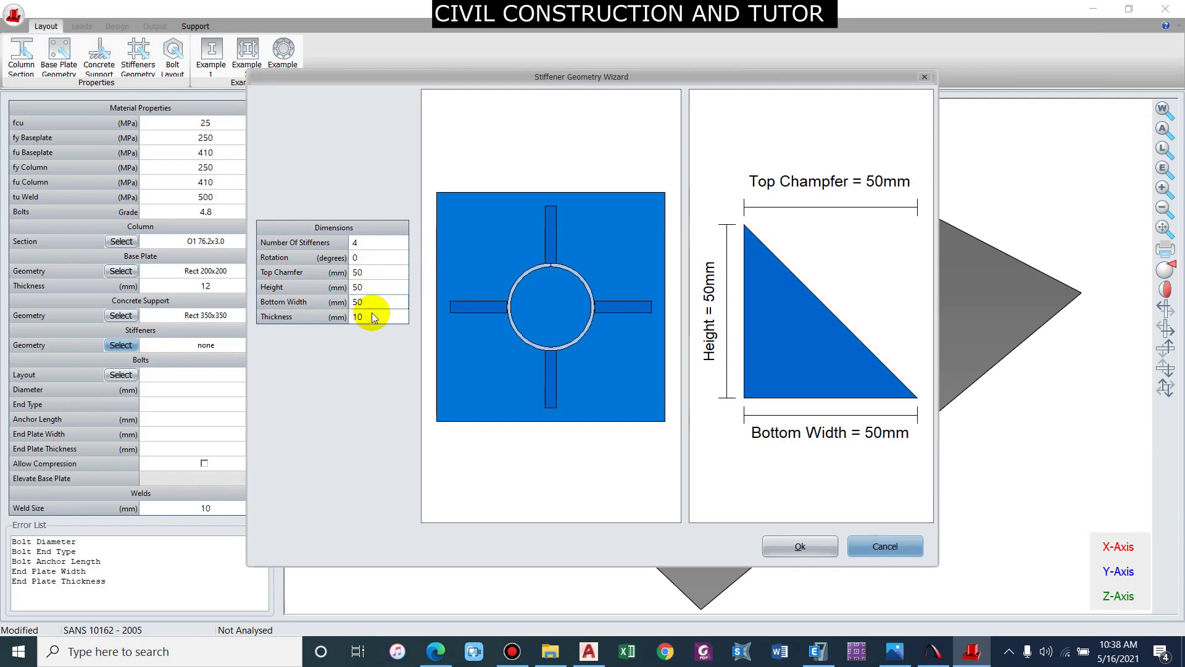
left_click(809, 547)
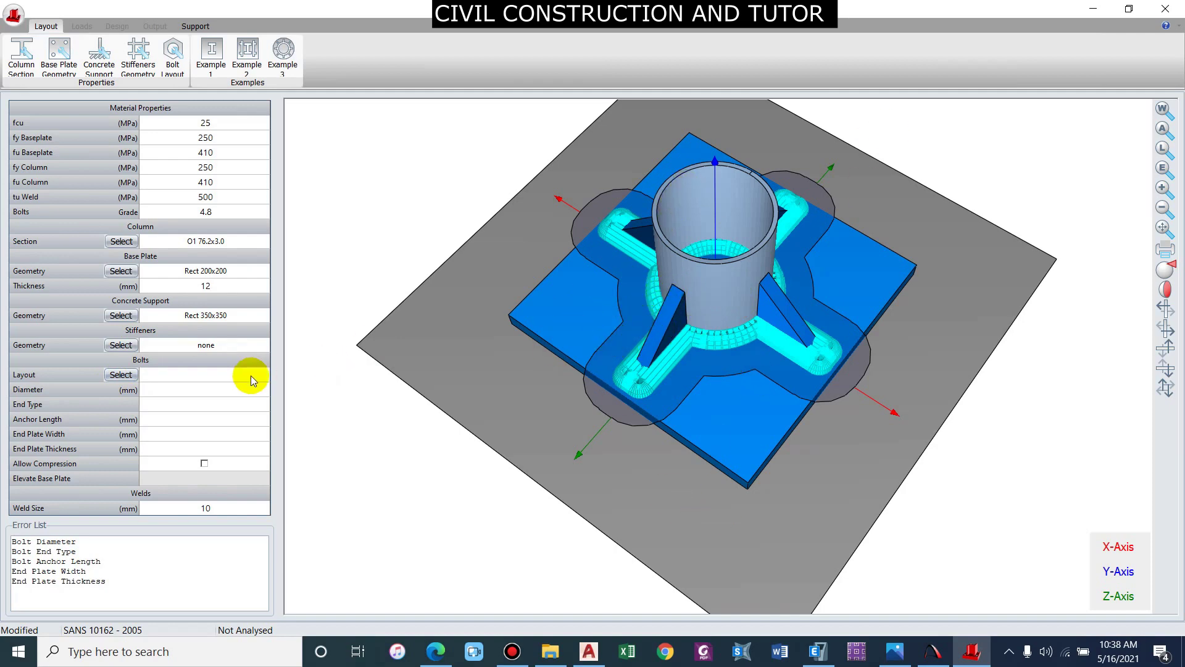
Lay out the anchor bolts in a rectangular pattern of 2 rows and 2 columns with 100 mm row and column spacing
left_click(120, 374)
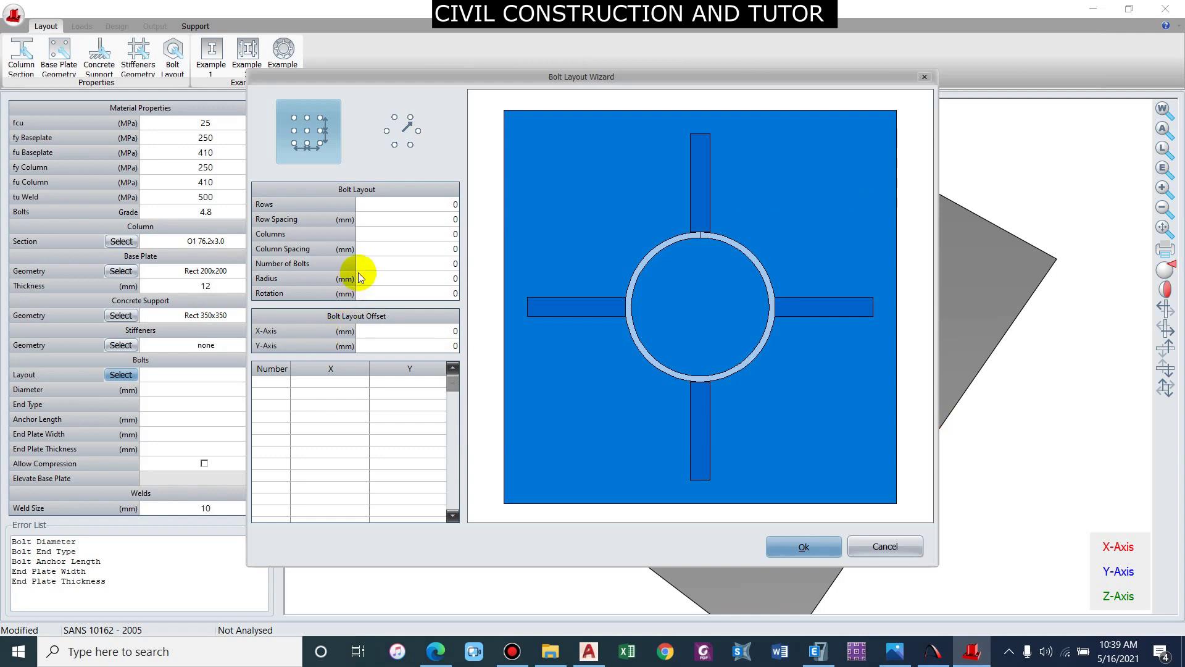
left_click(445, 208)
type("2")
key("Tab")
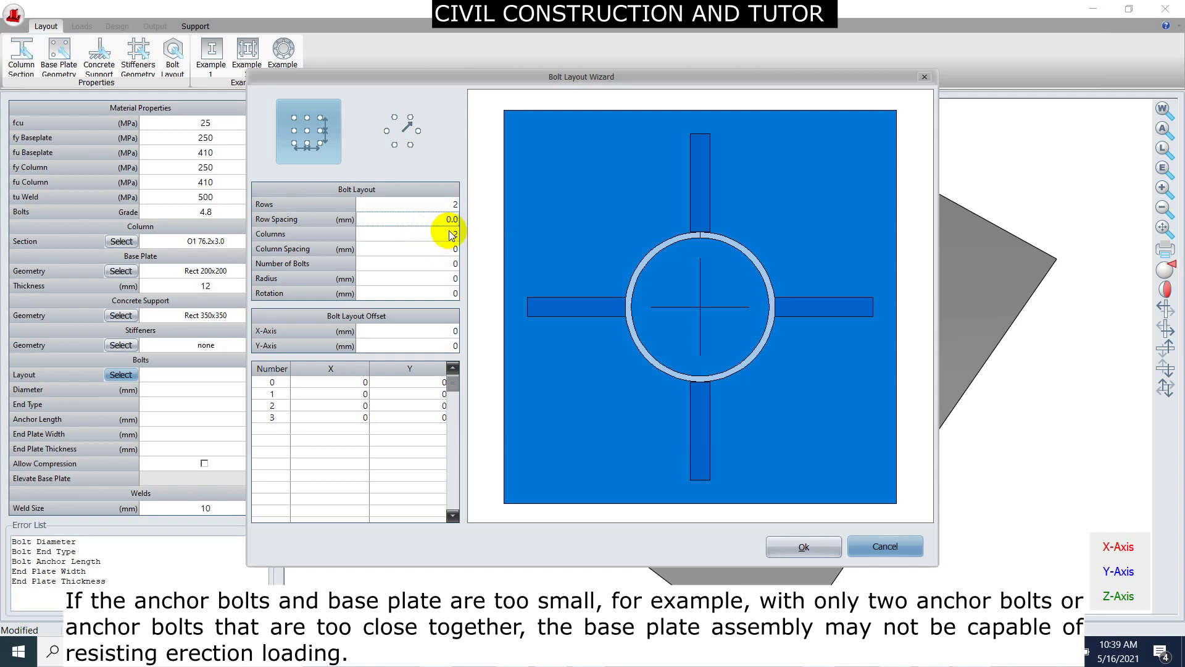
type("15")
key("BackSpace")
type("00")
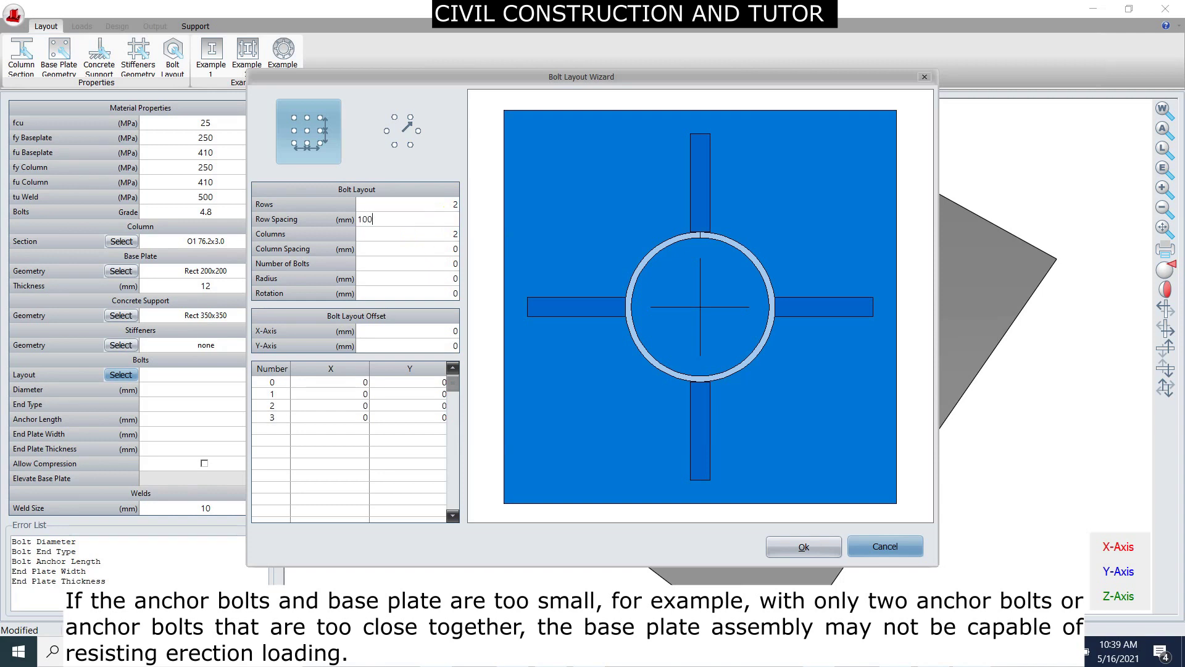
left_click(457, 233)
key("Tab")
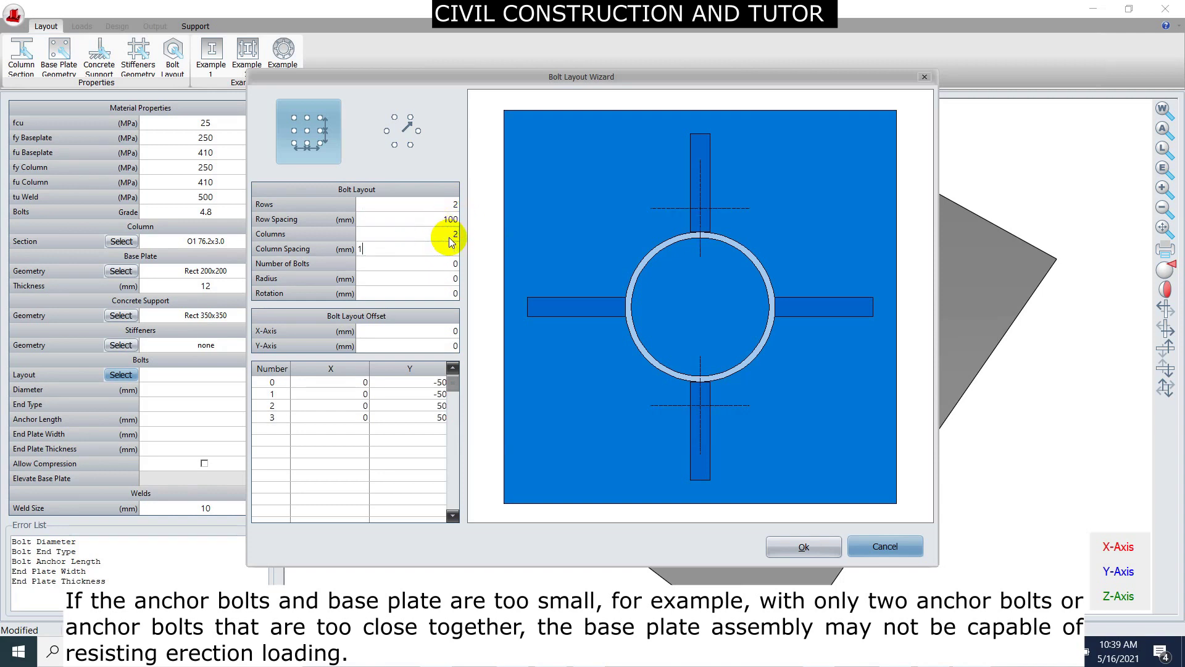
type("100")
key("Tab")
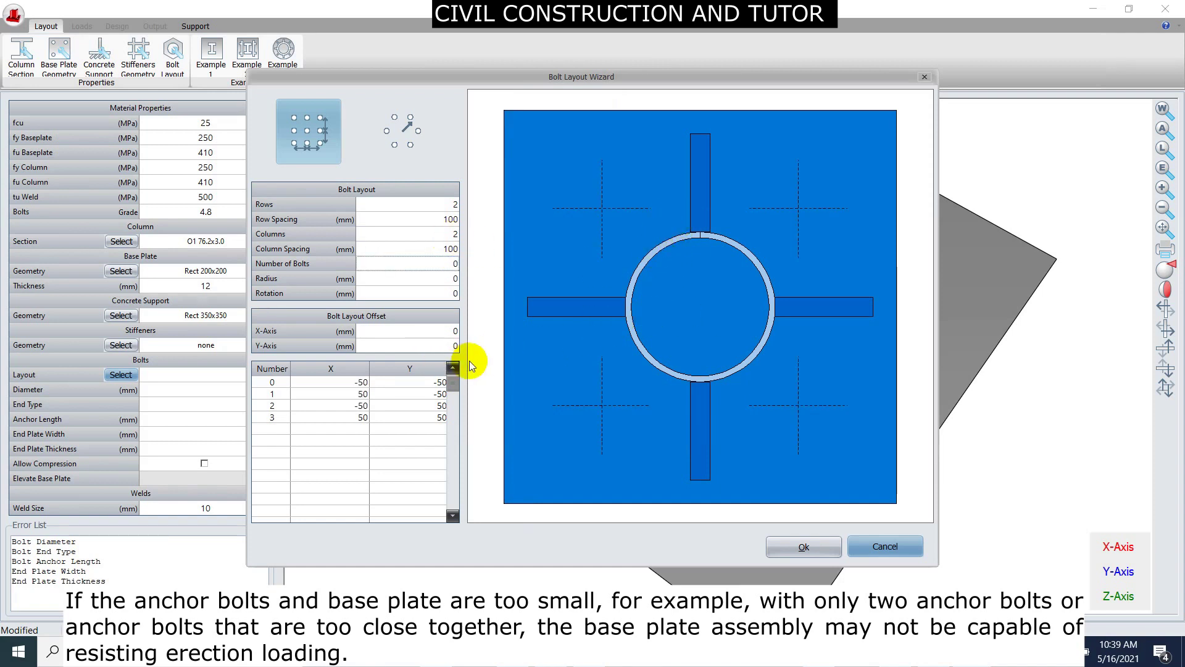
Set both the row spacing and the column spacing of the anchor bolts to 125 mm and accept the layout
left_click(450, 220)
type("125")
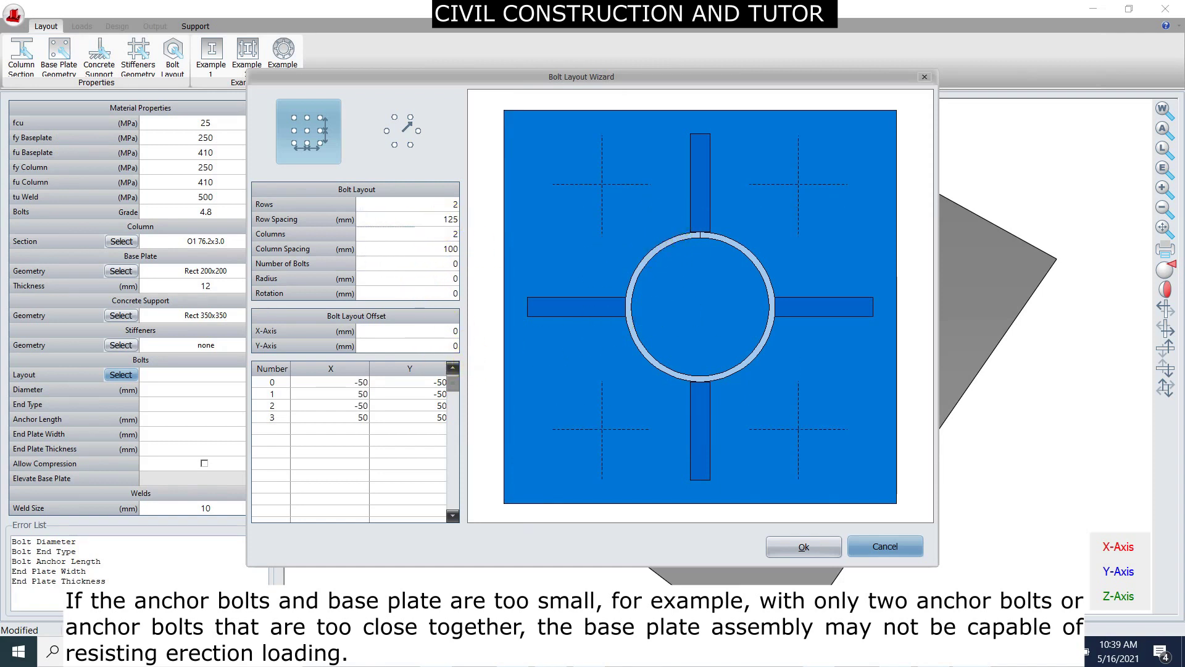
key("Tab")
key("Tab")
left_click(447, 249)
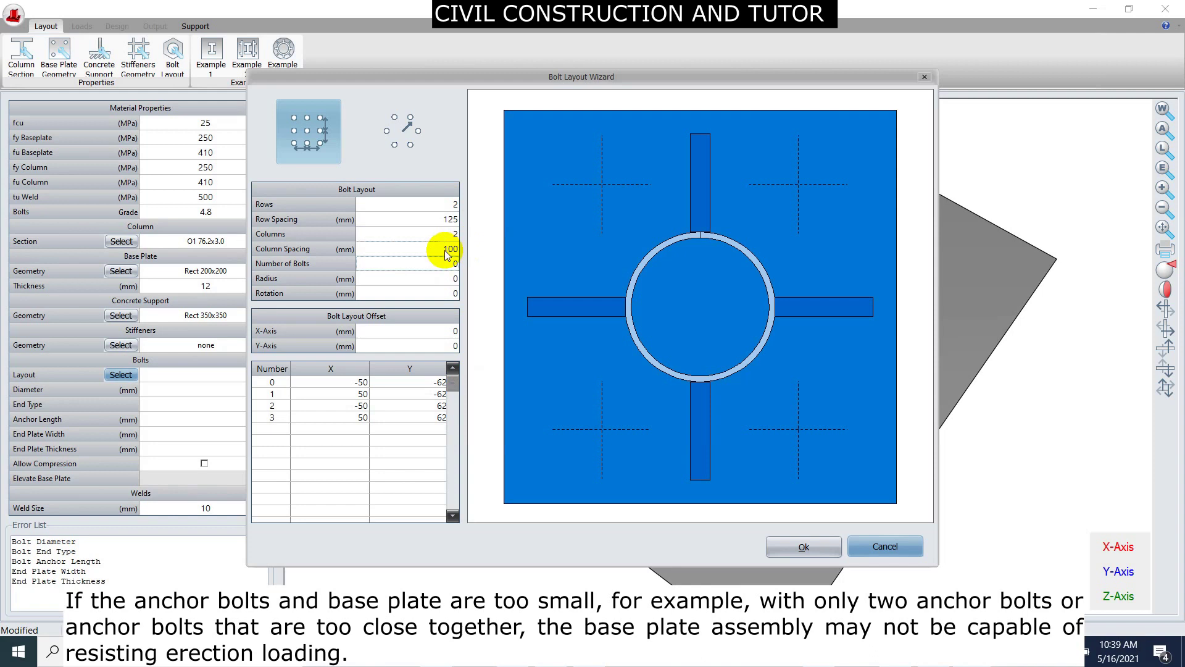
type("125")
key("Tab")
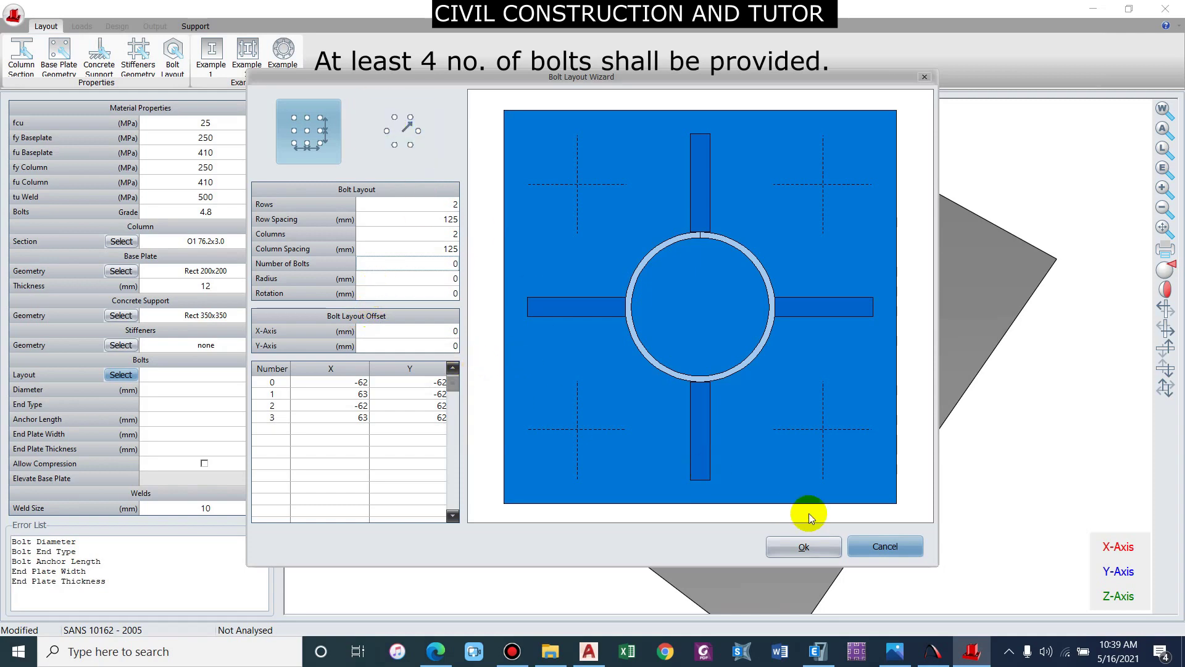
left_click(810, 539)
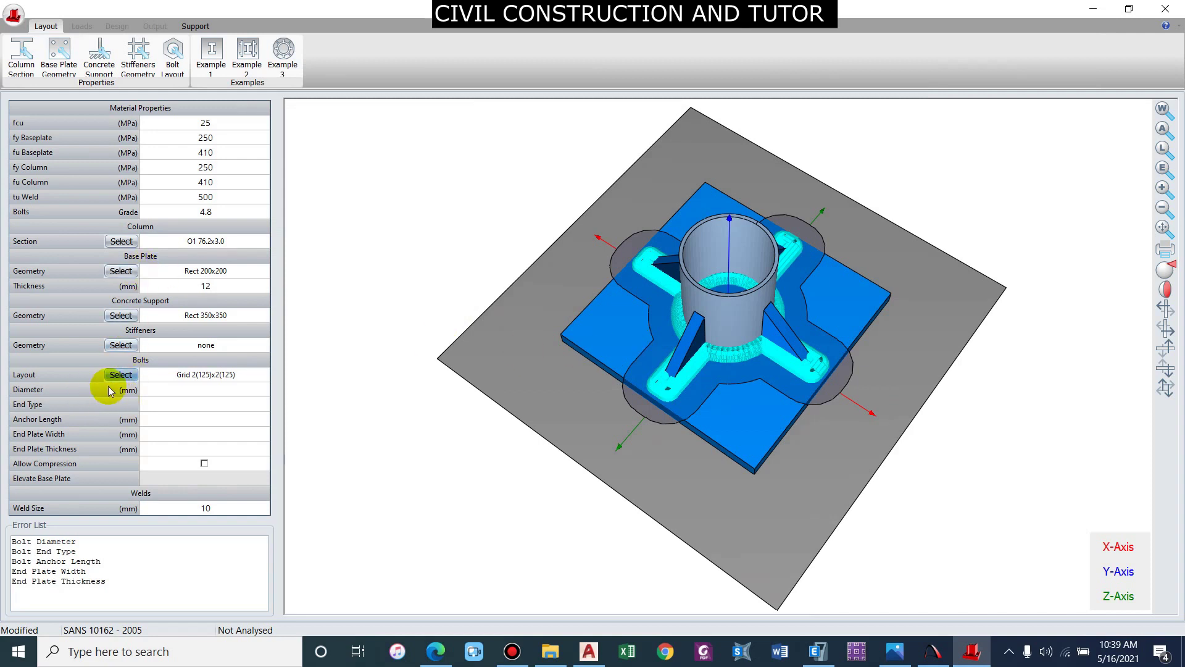
Set the anchor bolt diameter to 16 mm and the bolt end type to Stud
left_click(222, 393)
left_click(259, 391)
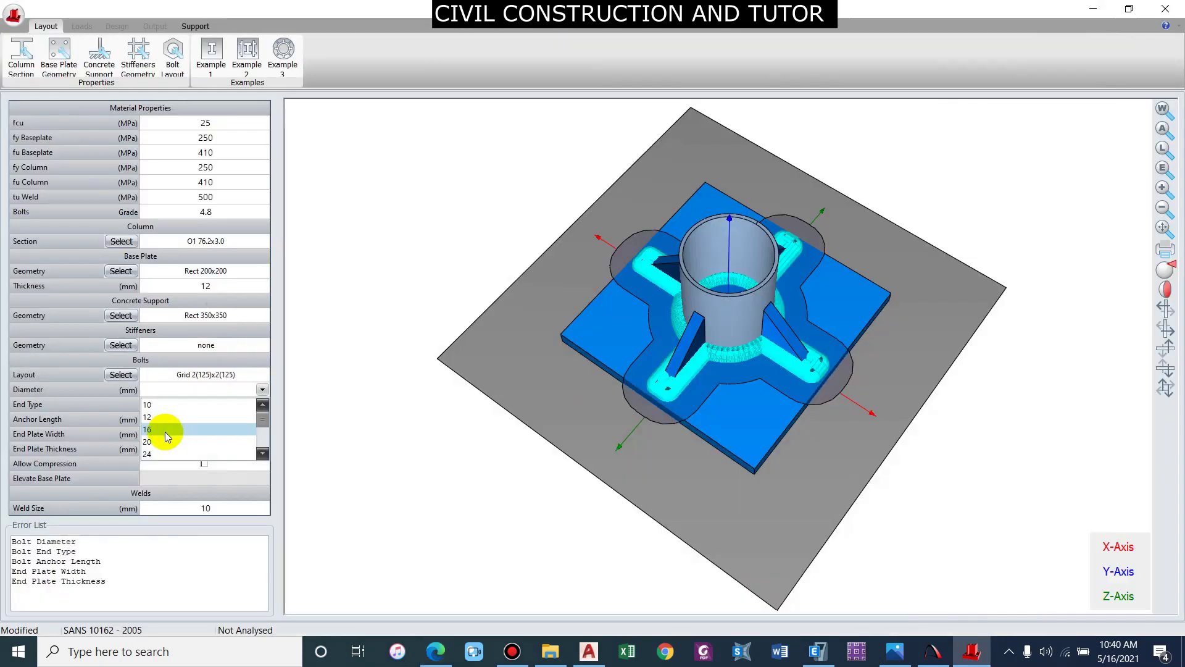
left_click(164, 428)
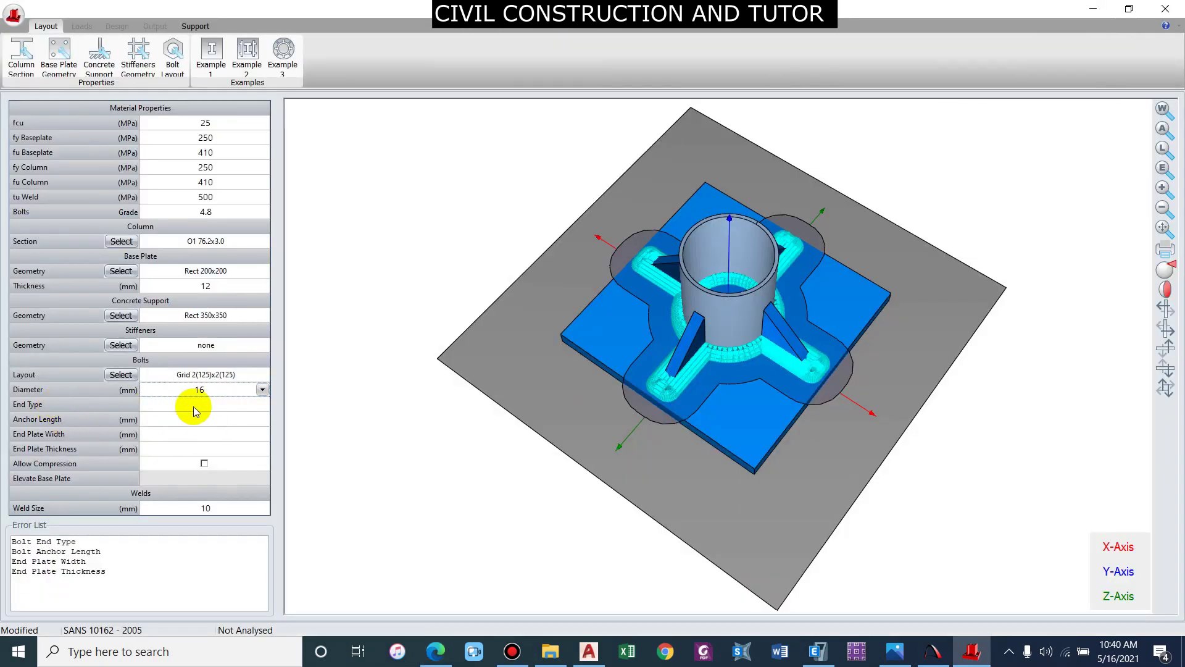
left_click(217, 405)
left_click(262, 404)
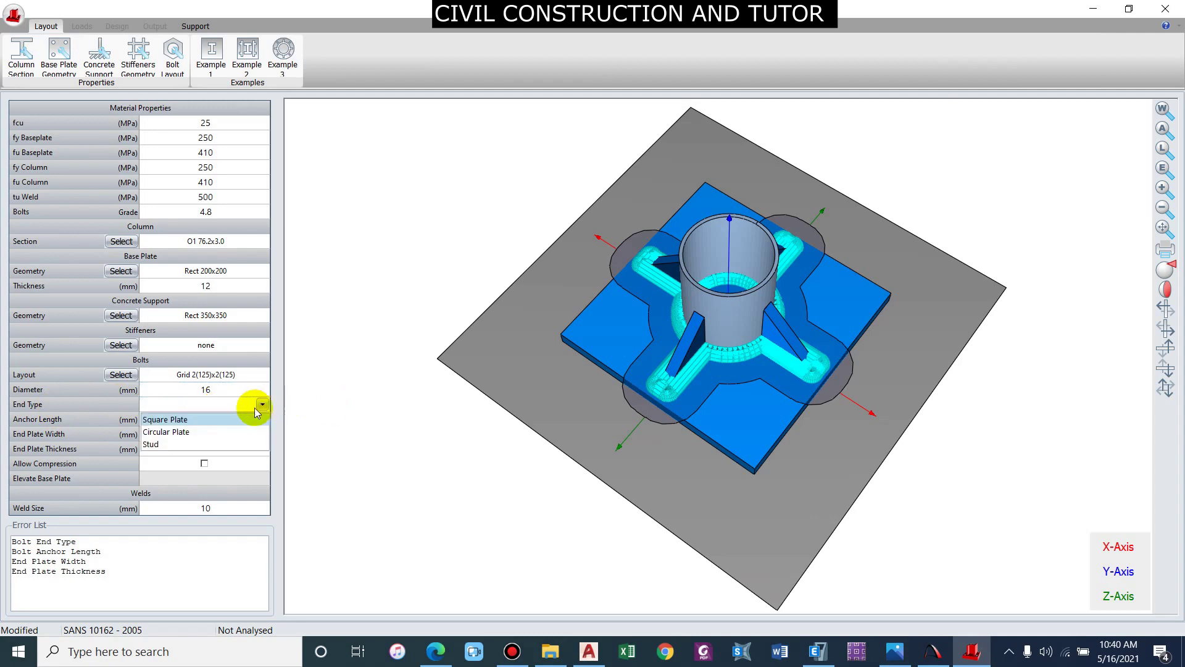
left_click(180, 444)
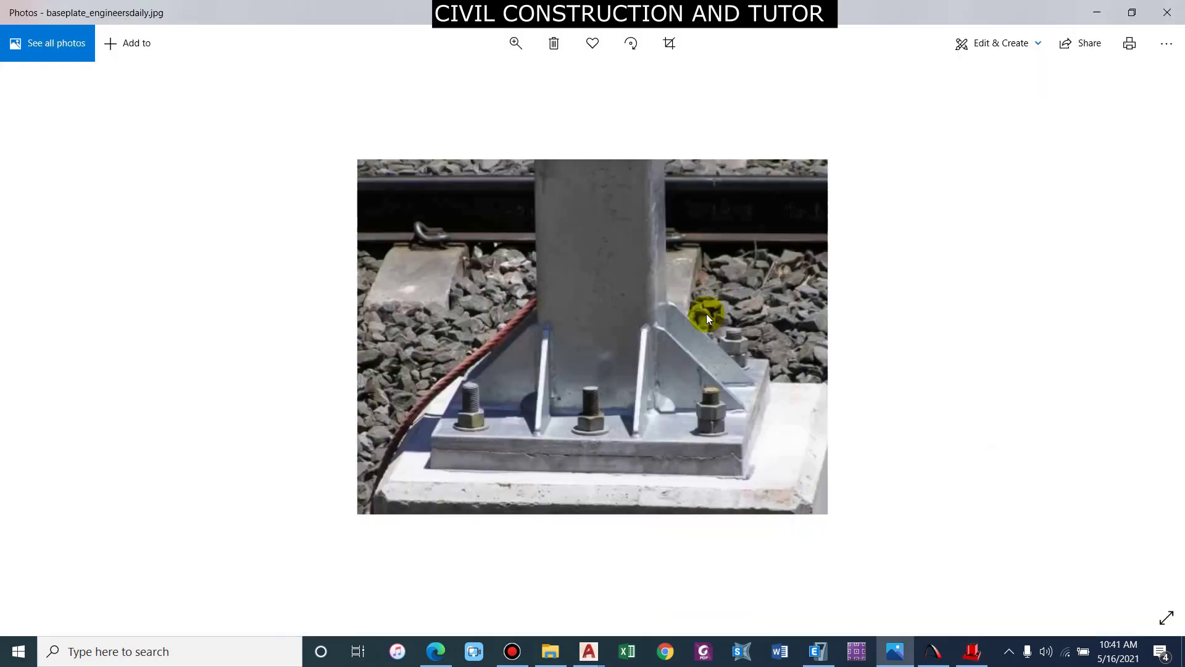
Examine the site photo of the embedded base plate bolts, then switch to AutoCAD and inspect the anchor bolt detail drawing
key("Right")
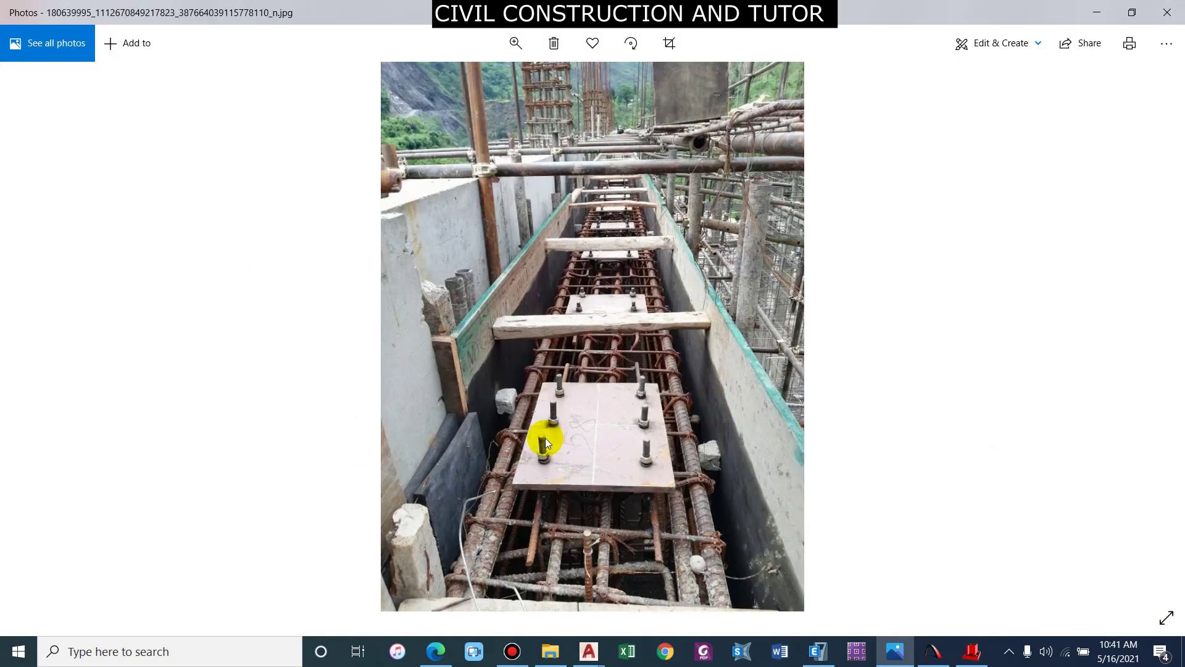
scroll(565, 455, "up", 4)
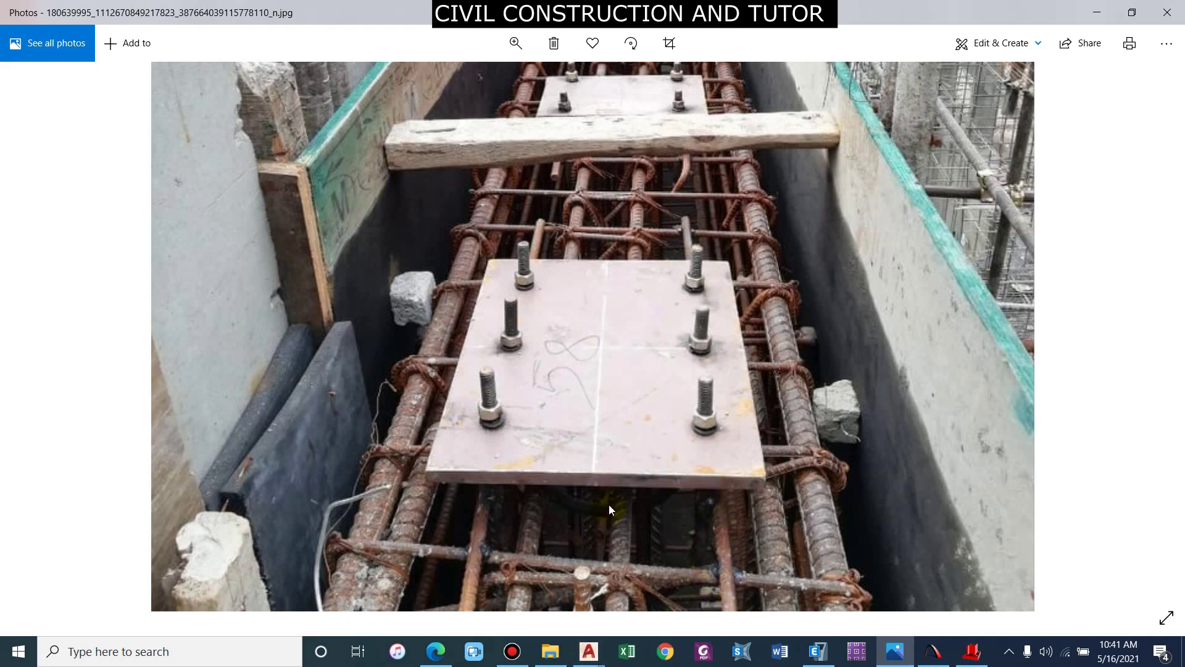
mouse_move(591, 642)
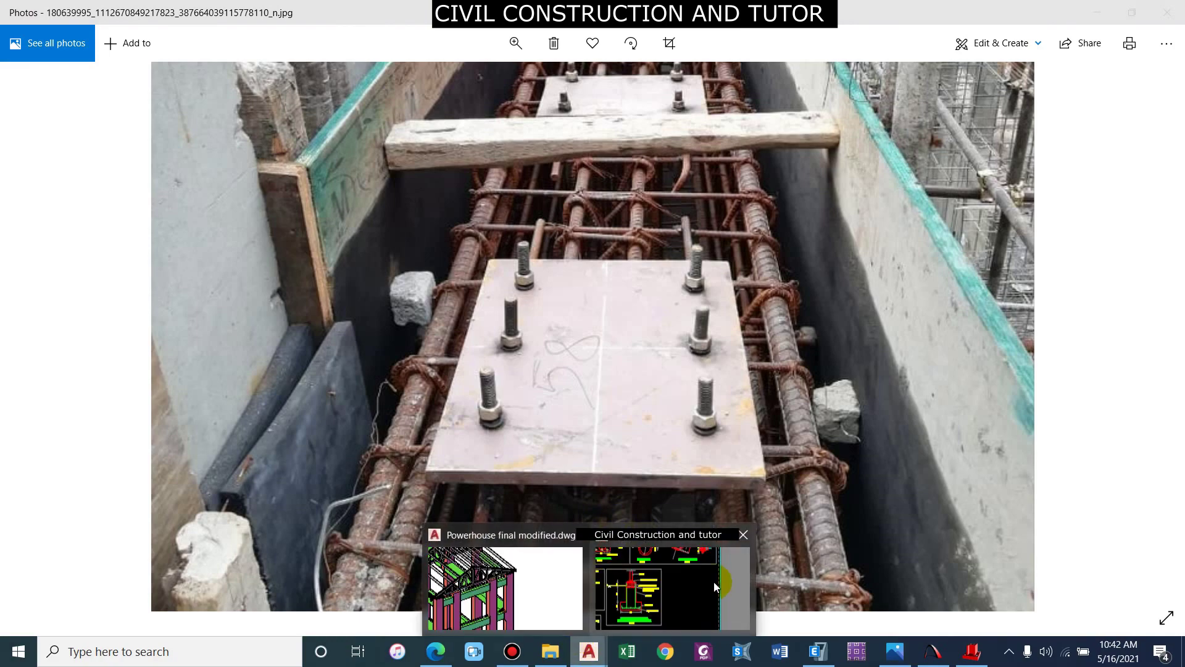
left_click(662, 558)
scroll(424, 346, "up", 6)
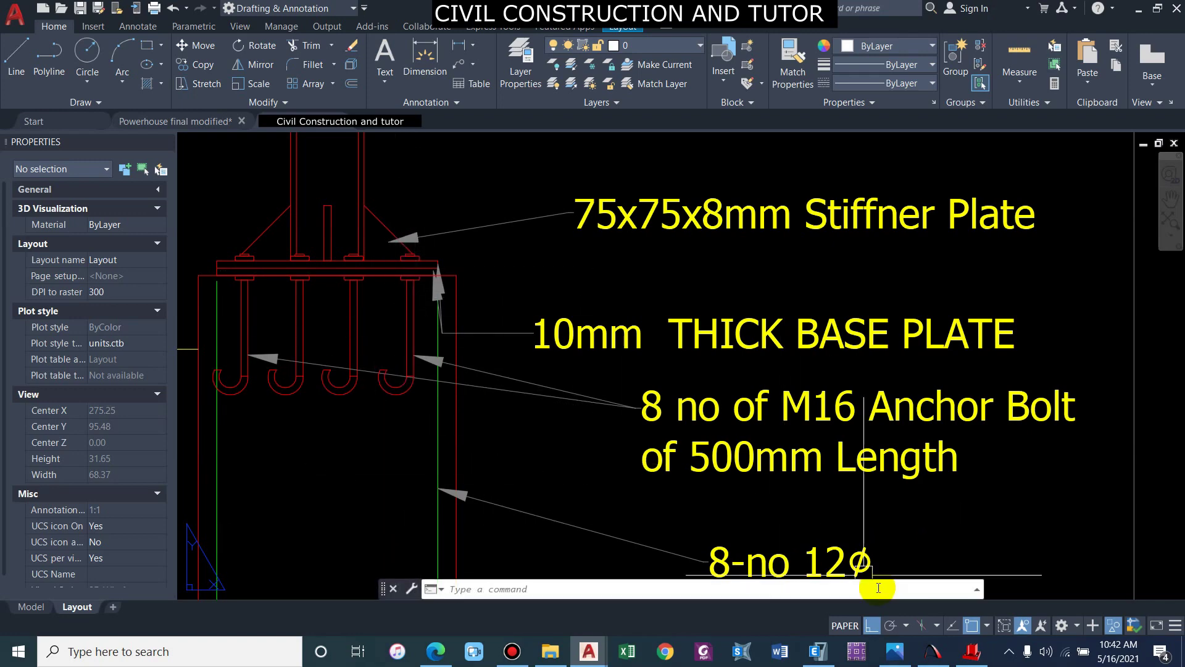
Switch back to Prokon and set the bolt anchor length to 300 mm
left_click(958, 660)
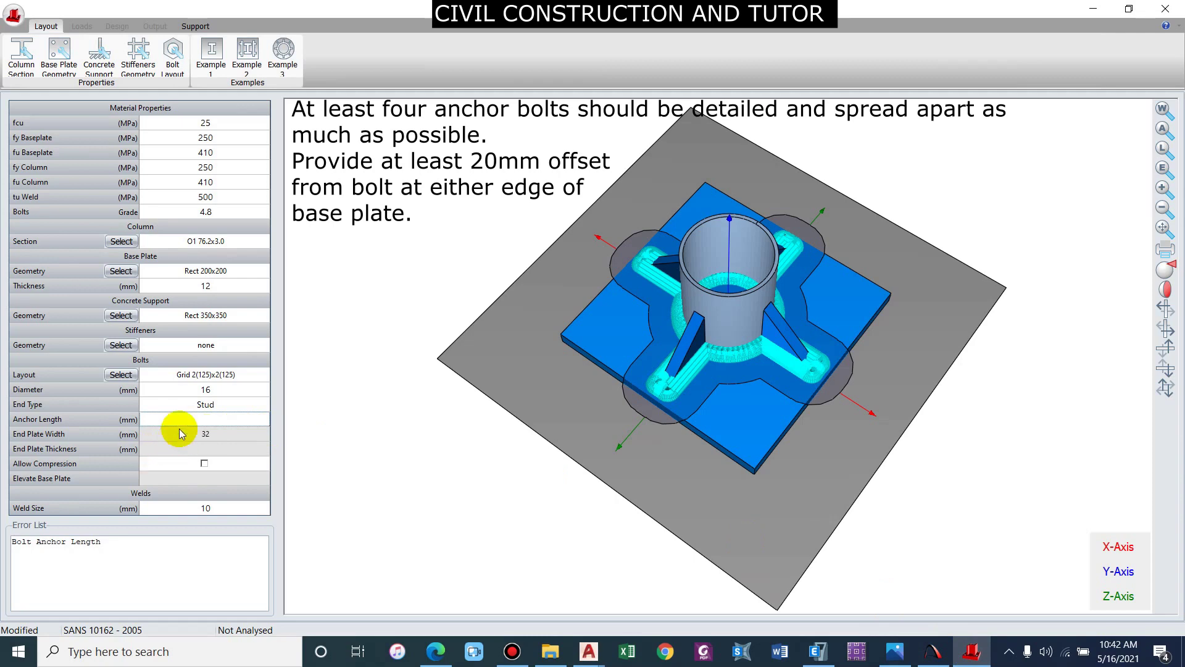
left_click(215, 418)
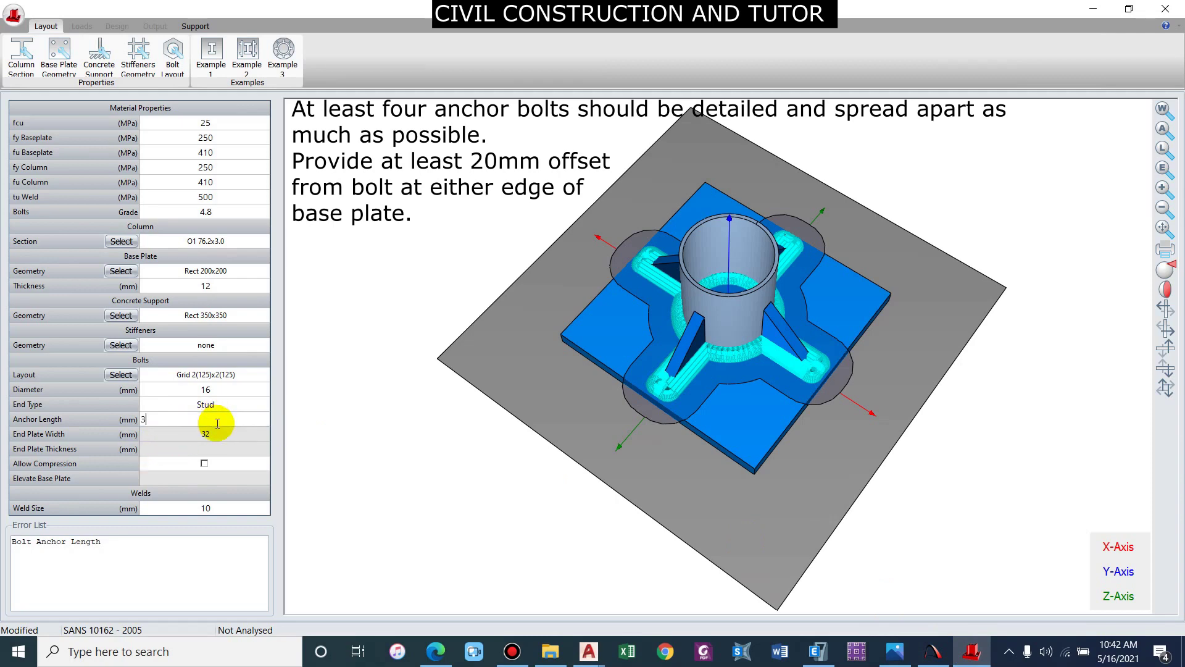
type("300")
key("Return")
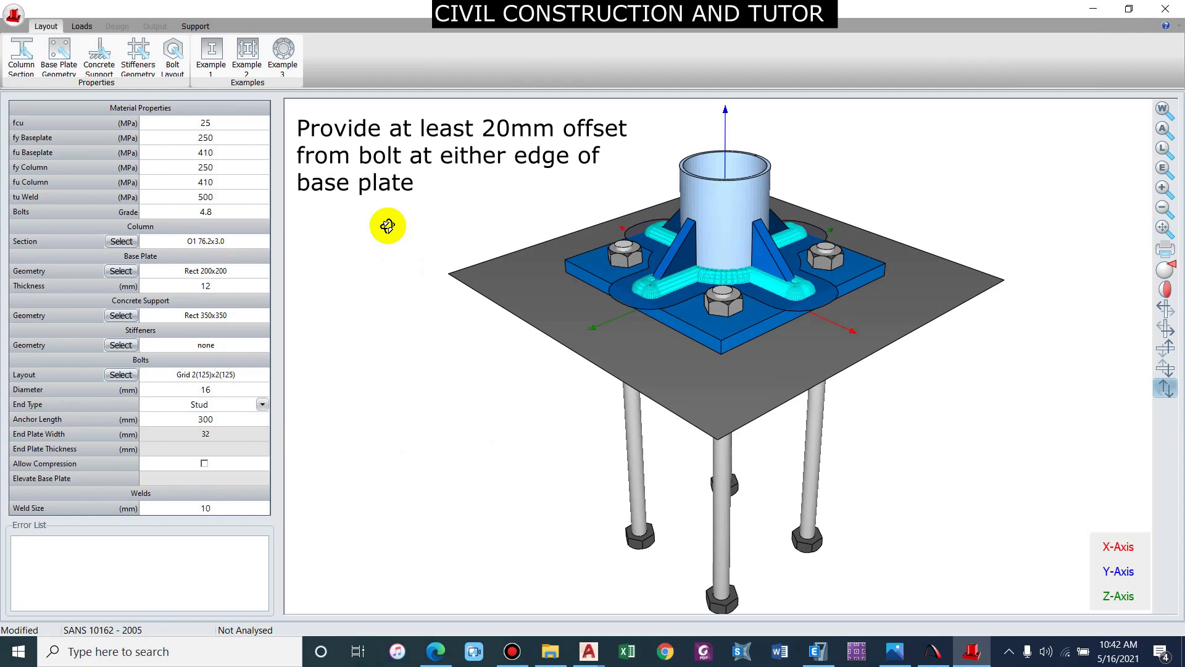
left_click_drag(387, 226, 767, 291)
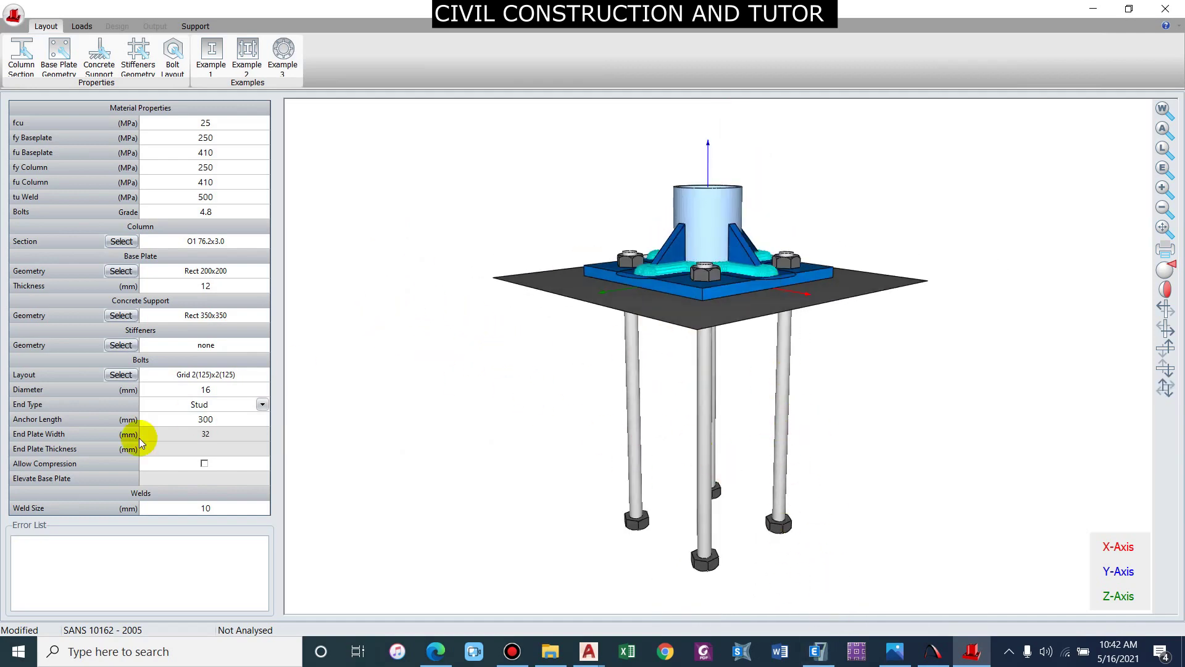
Try square plate ends on the anchor bolts with an end plate thickness of 8 mm
left_click(262, 404)
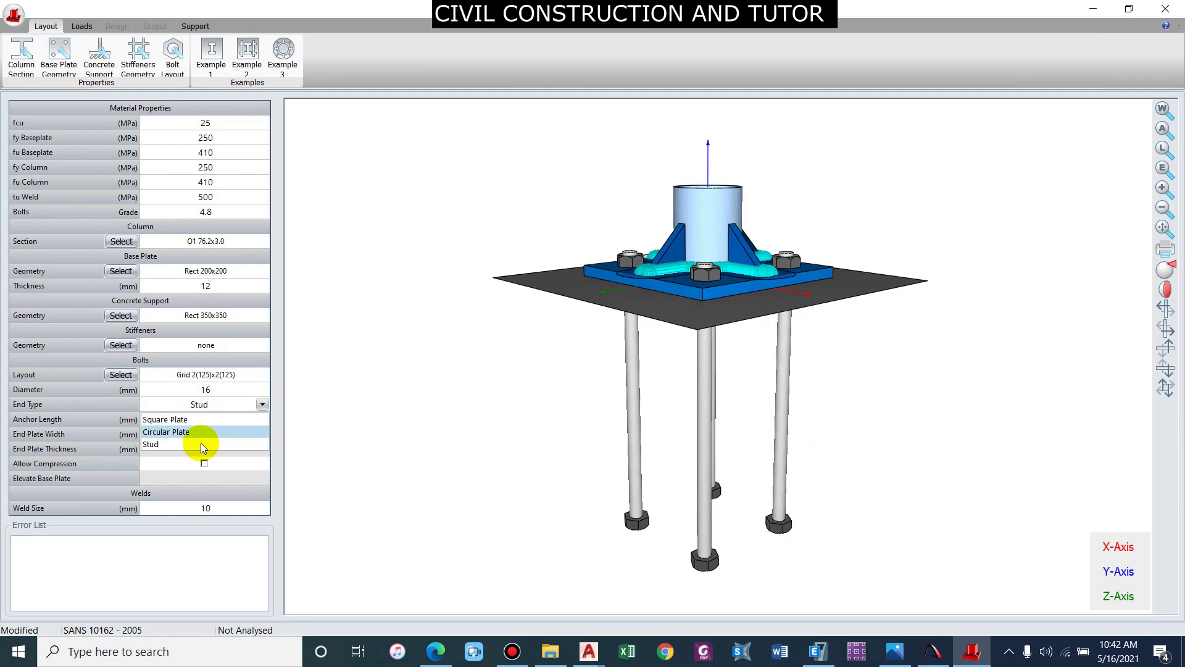
left_click(166, 420)
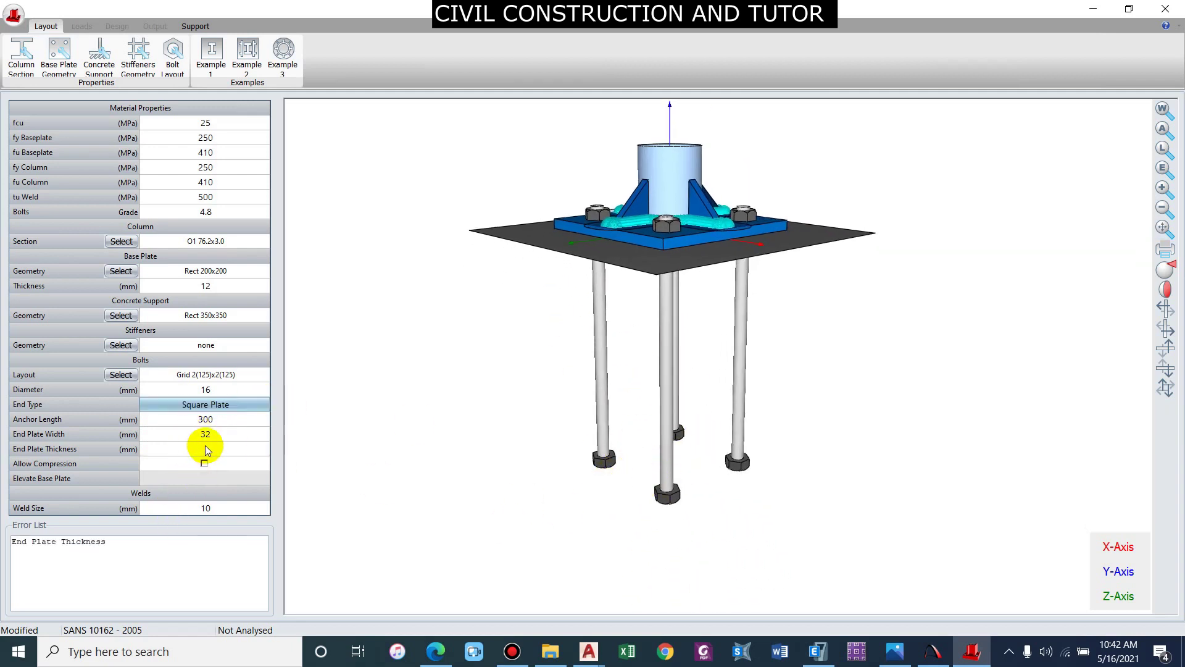
left_click(207, 449)
type("8")
key("Return")
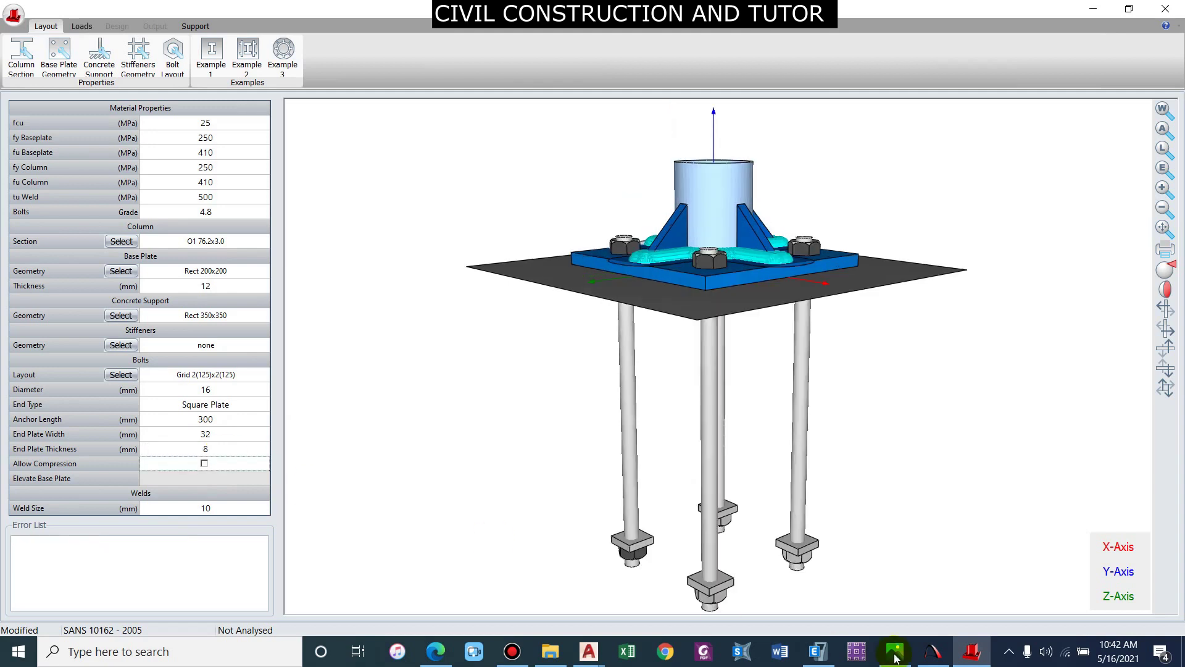
middle_click_drag(735, 498, 691, 361)
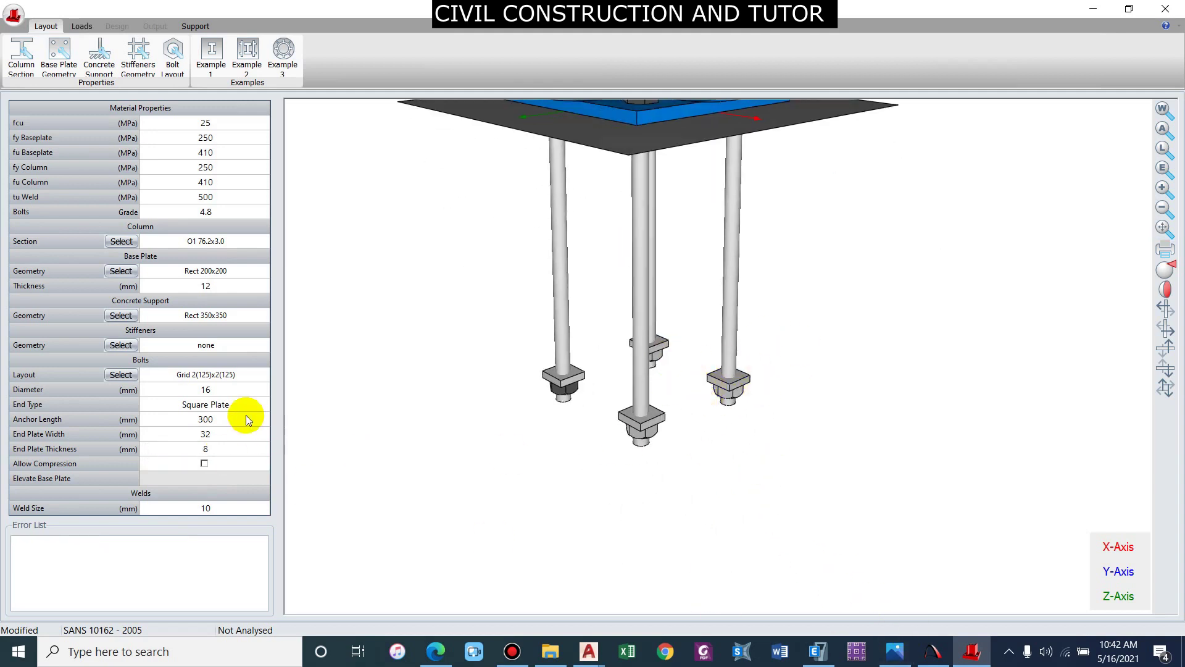
middle_click_drag(698, 414, 762, 438)
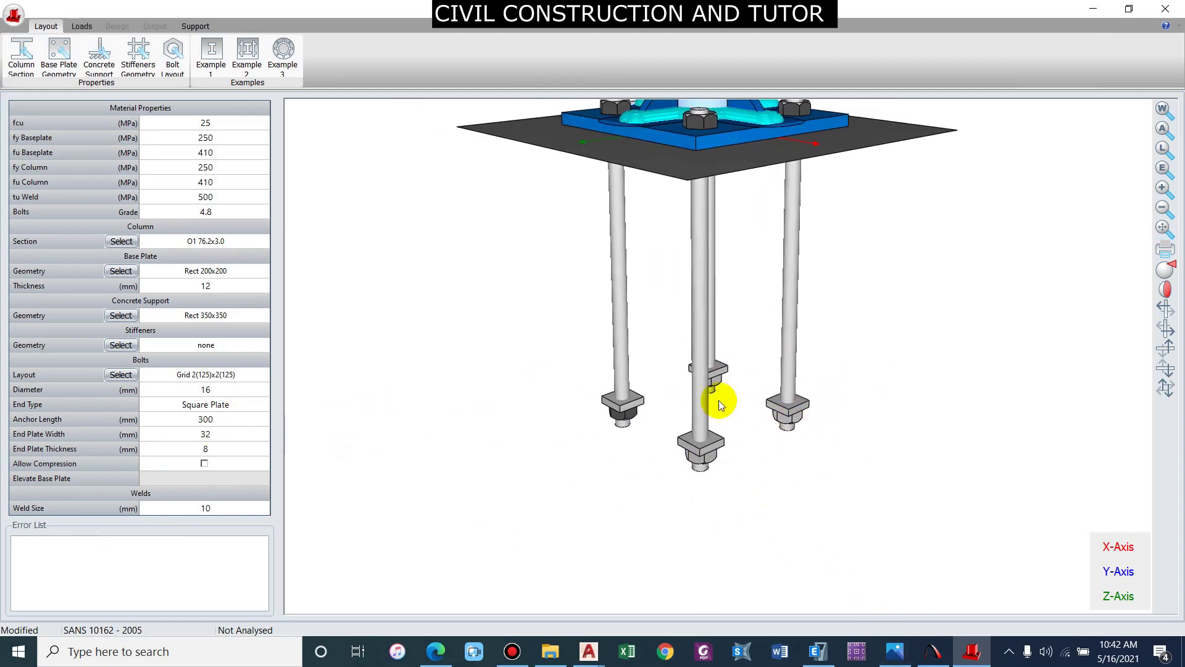
Try circular plate ends on the anchor bolts and restore the Stud end type
left_click(245, 412)
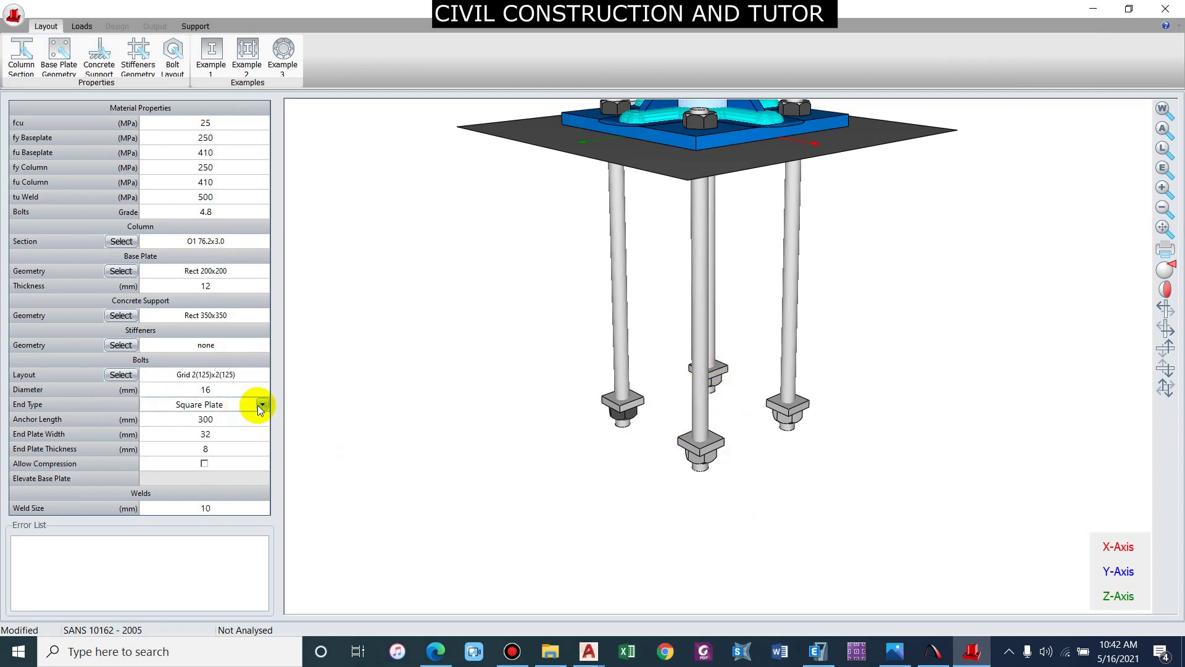
left_click(262, 404)
left_click(203, 428)
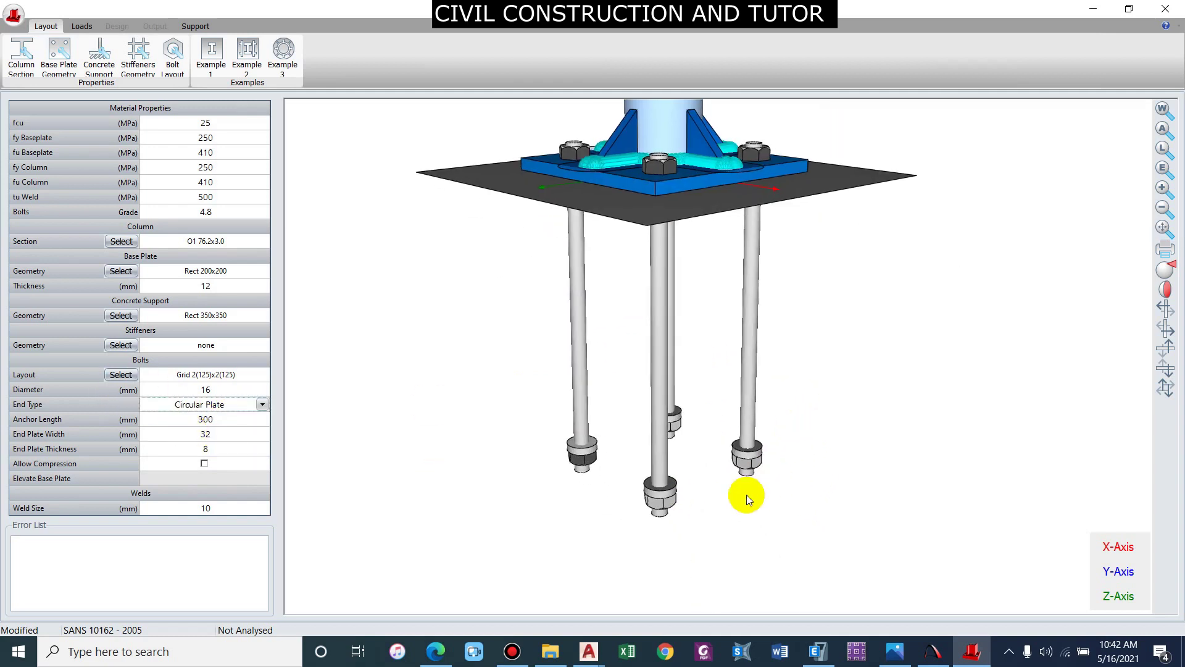
left_click(232, 407)
left_click(263, 404)
left_click(170, 440)
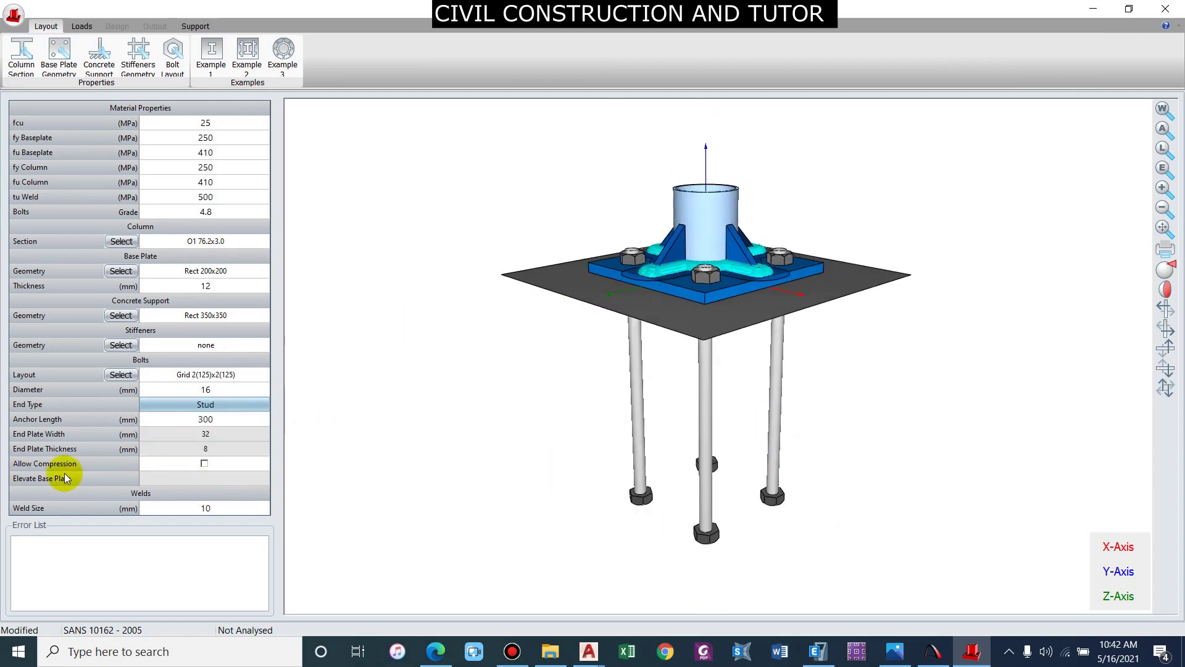
Try a weld size of 6 mm and set it back to 10 mm
left_click(230, 512)
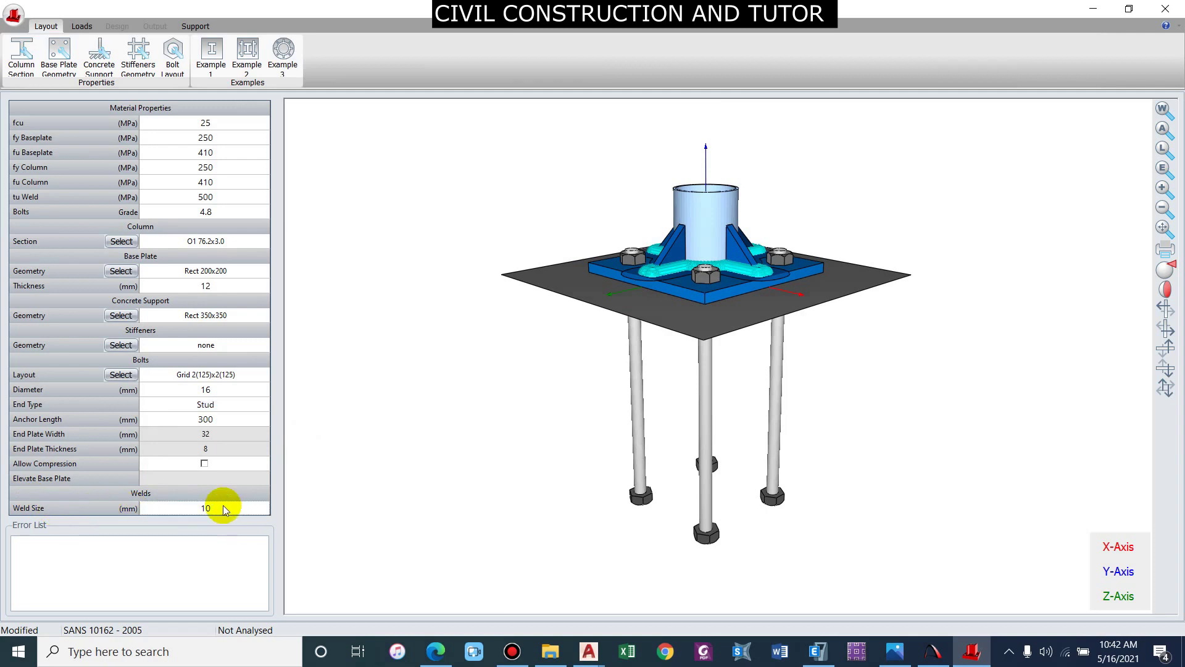
left_click_drag(605, 373, 605, 438)
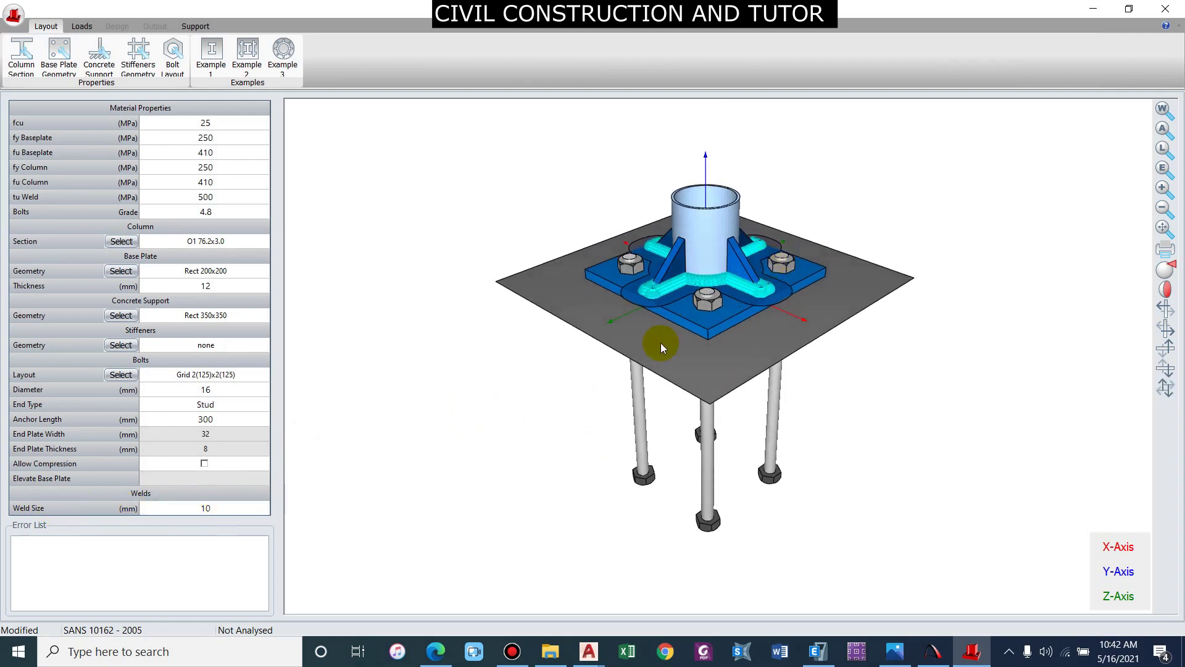
left_click(220, 508)
type("6")
key("Return")
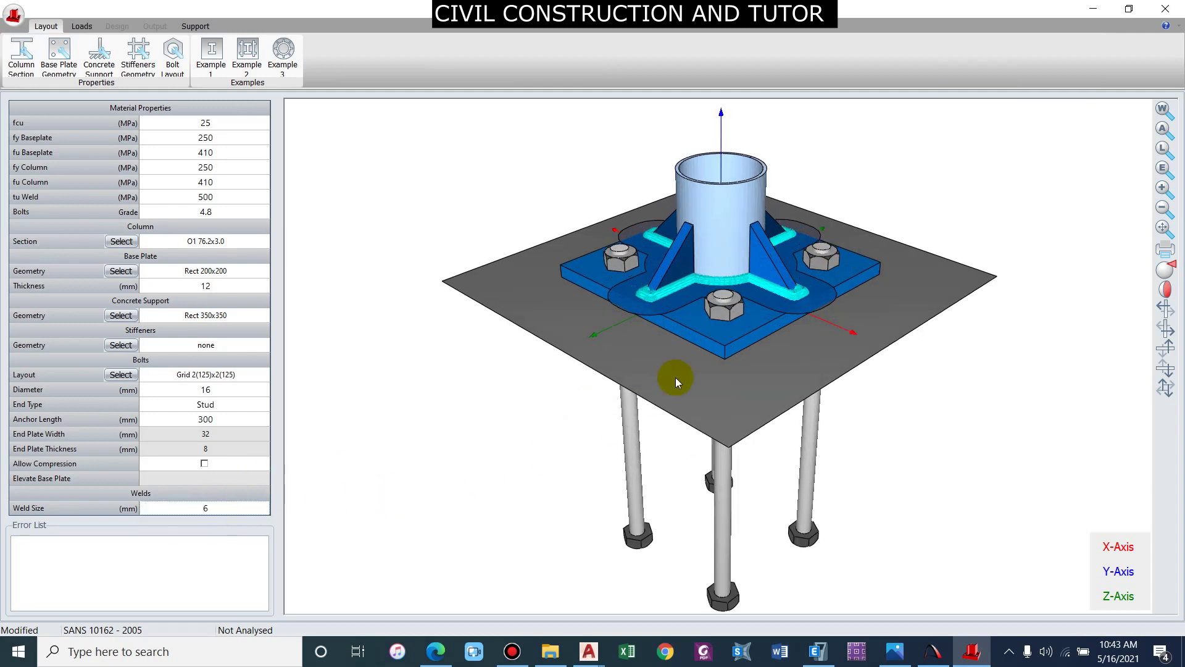
scroll(782, 285, "up", 2)
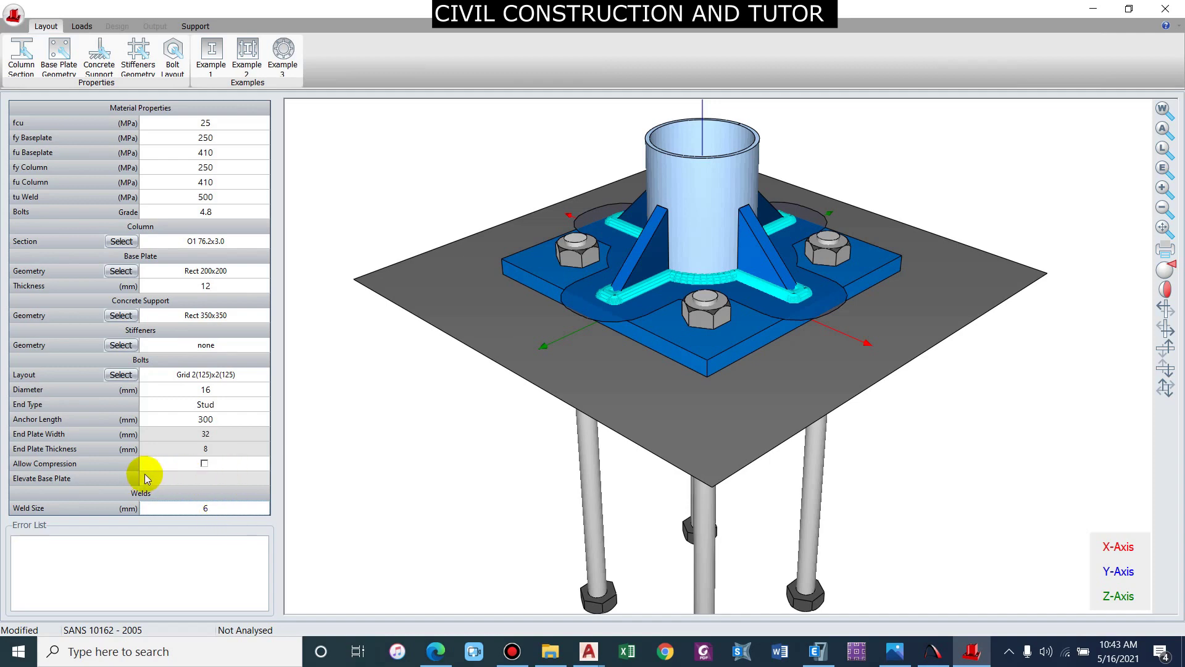
left_click(230, 506)
type("10")
key("Return")
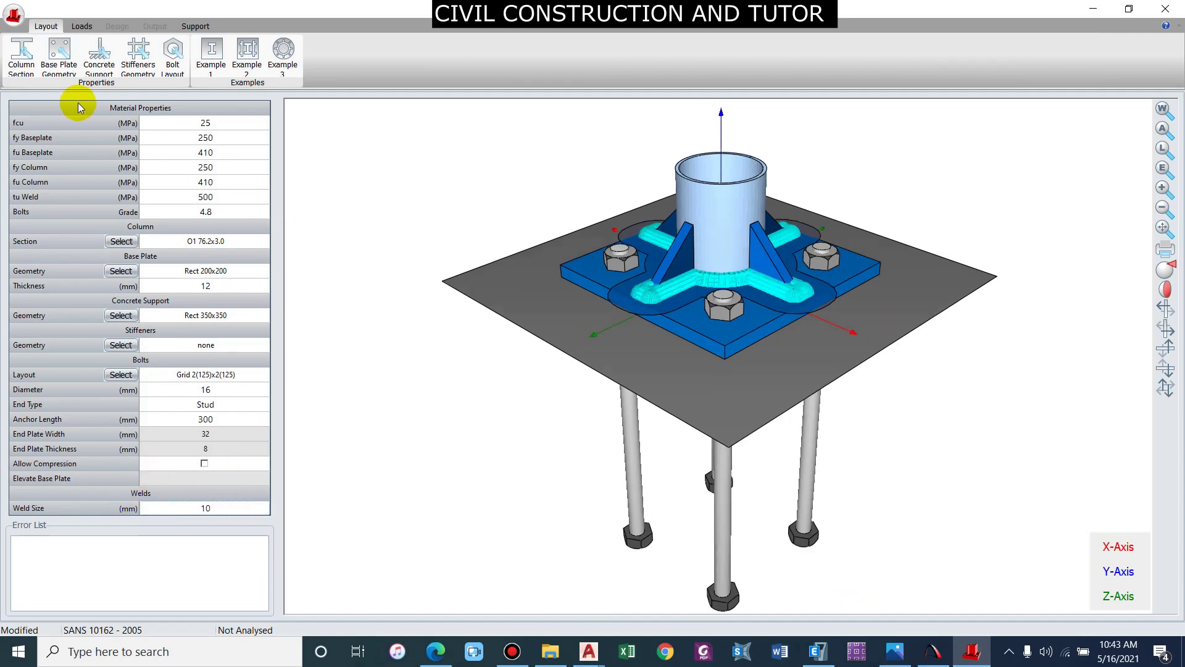
Open the base plate's load table, switch to ETABS and bring up the load combinations in place of the frame properties
left_click(80, 26)
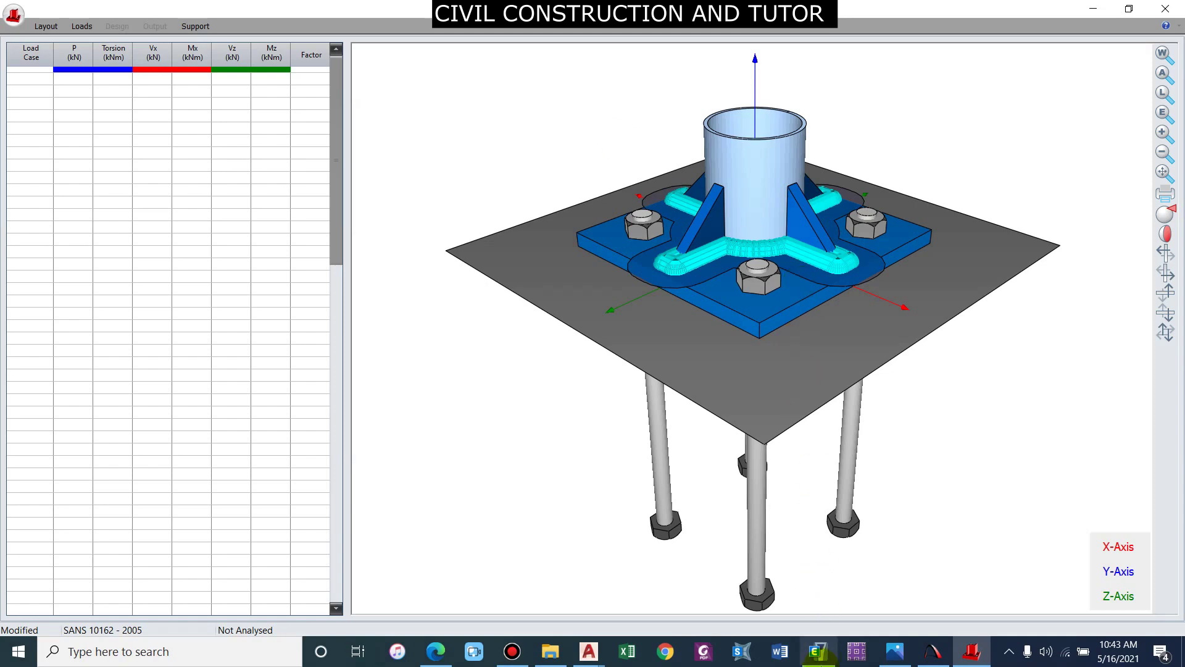
left_click(817, 651)
left_click(776, 505)
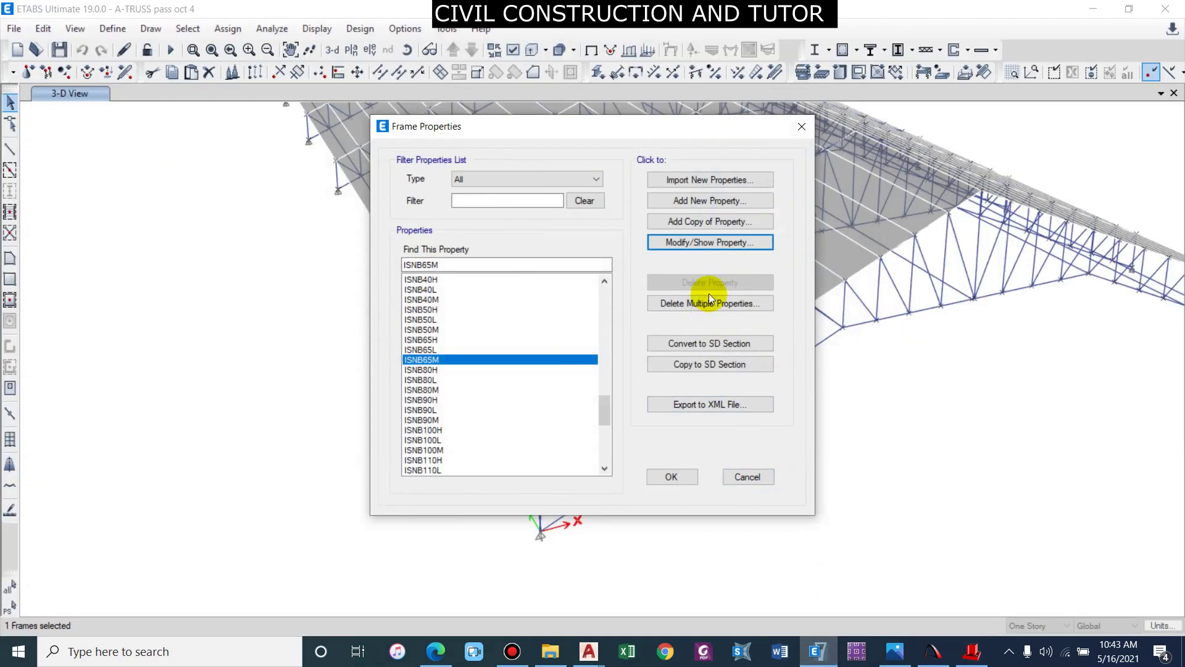
left_click(758, 476)
left_click(112, 28)
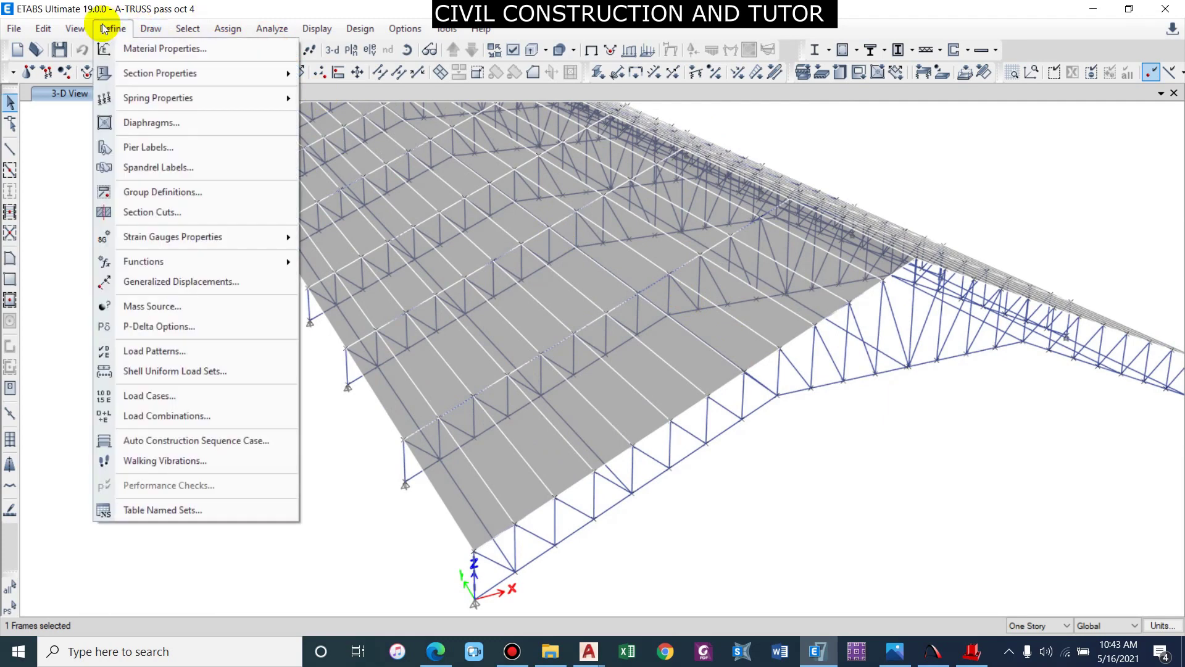
left_click(170, 415)
scroll(448, 274, "down", 2)
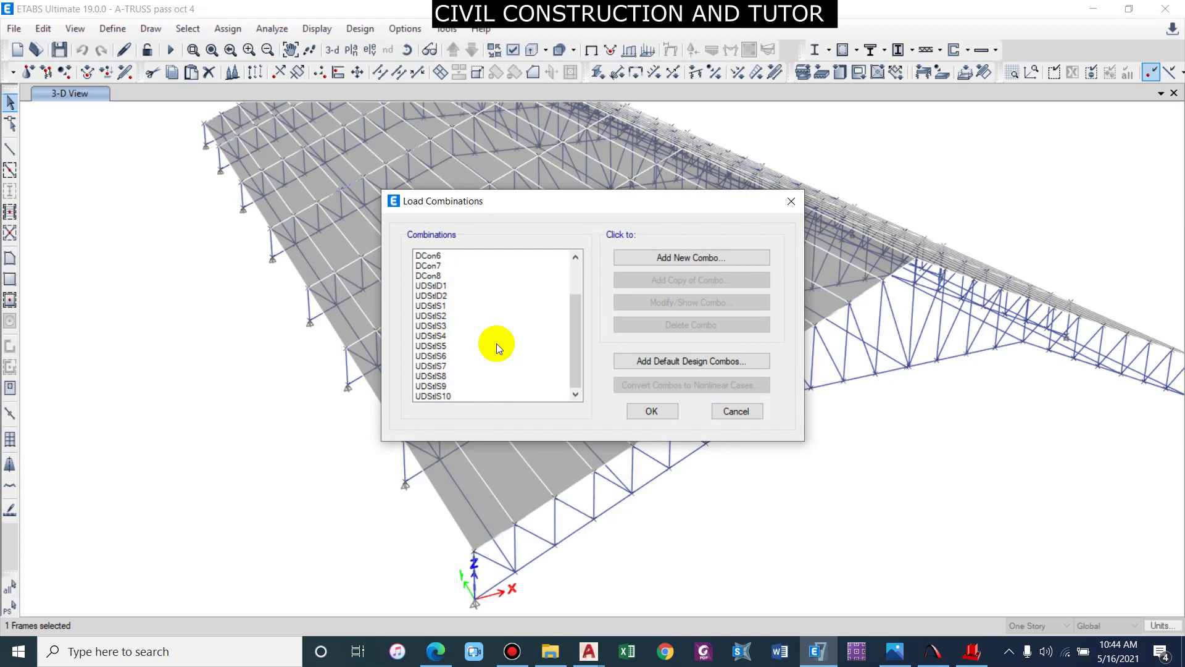
Add a new load combination named Envelpe and set its combination type to Envelope
left_click(679, 260)
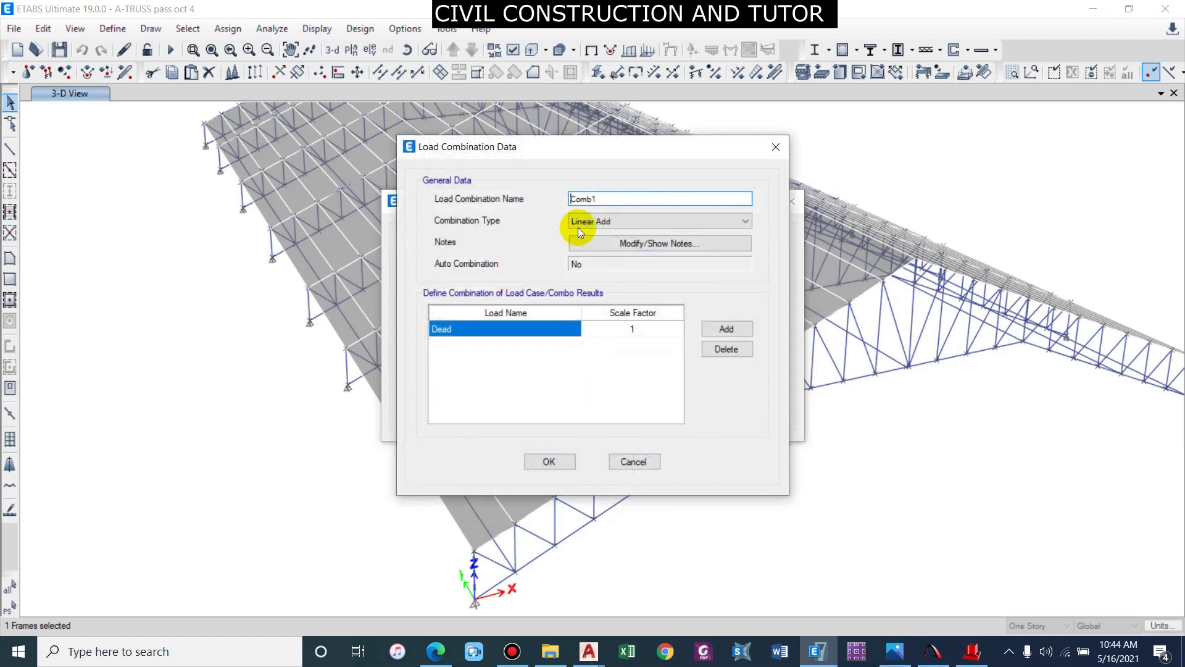
double_click(635, 198)
type("Enel")
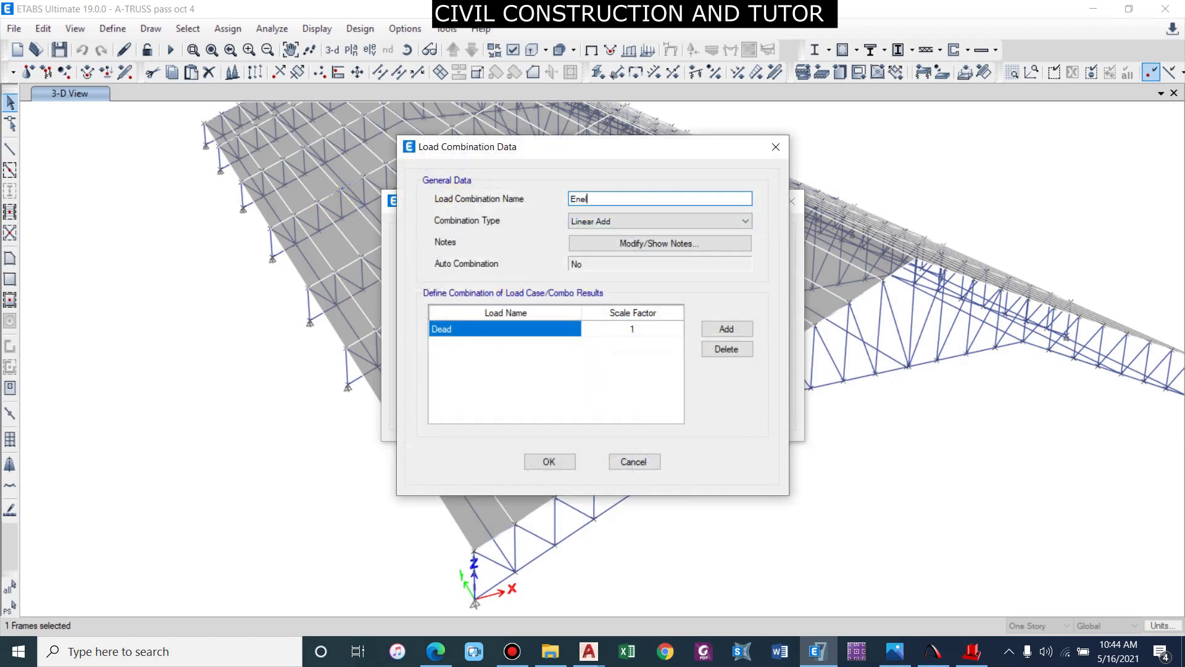
type("ope")
key("BackSpace")
key("BackSpace")
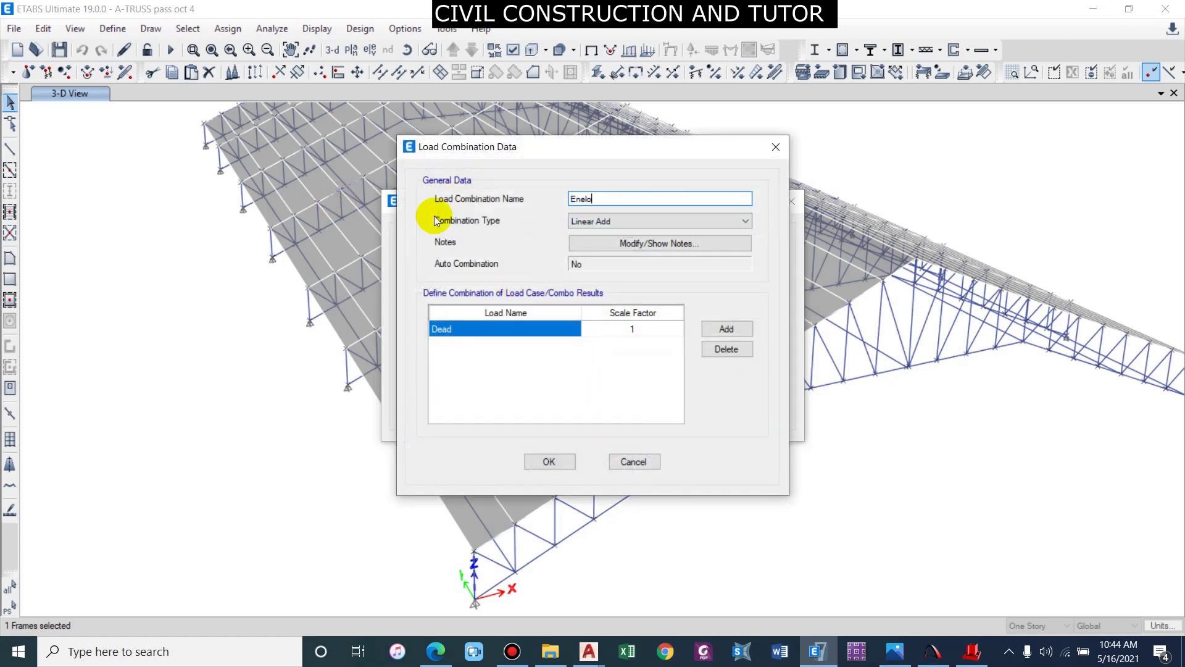
key("BackSpace")
key("BackSpace")
key("BackSpace")
type("velpe")
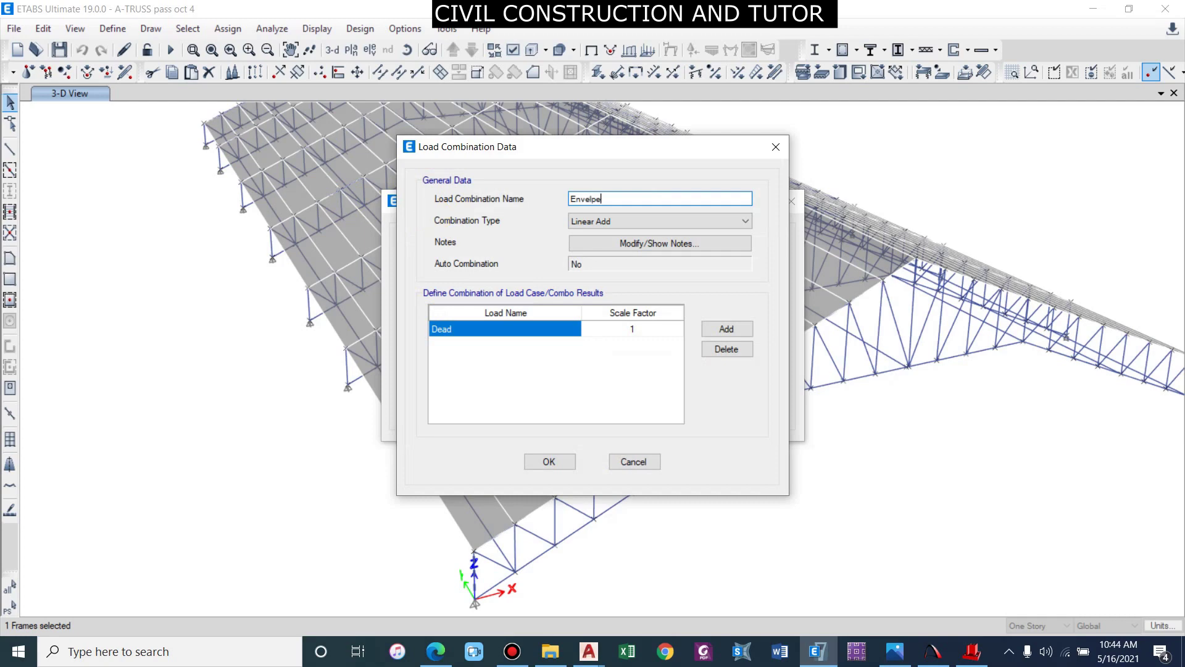
left_click(628, 221)
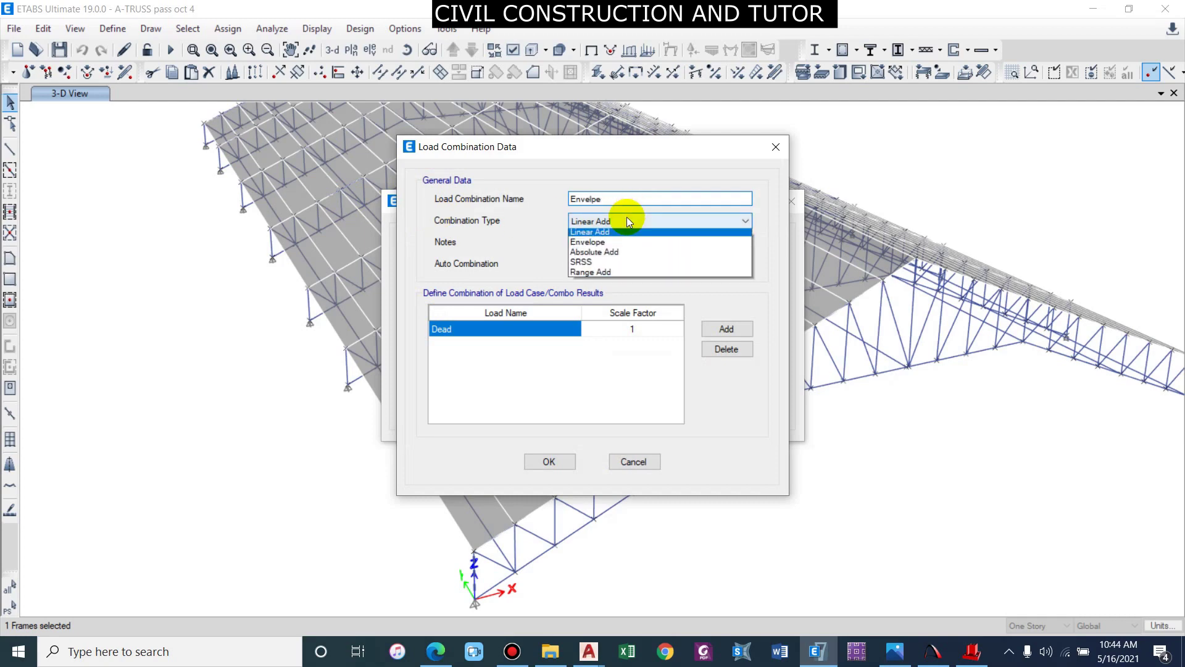
left_click(591, 242)
Include the steel design combinations UDStlS1, UDStlS2 and UDStlS3 in the envelope, replacing the Dead case in its first row
left_click(537, 334)
left_click(537, 335)
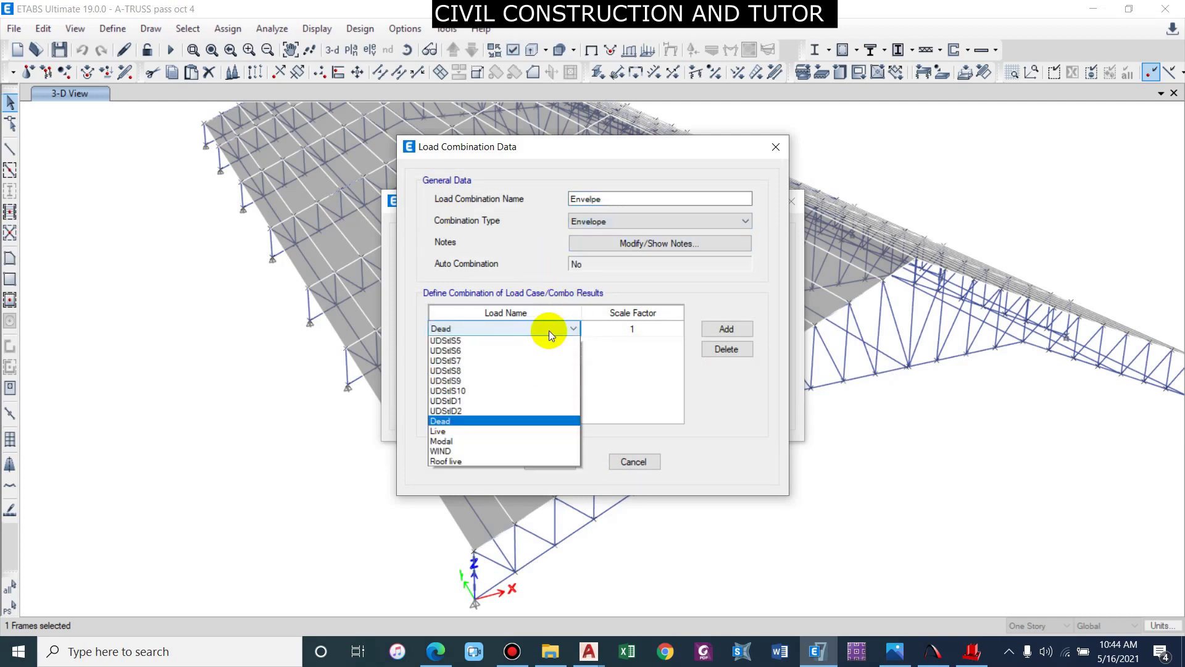
left_click(471, 343)
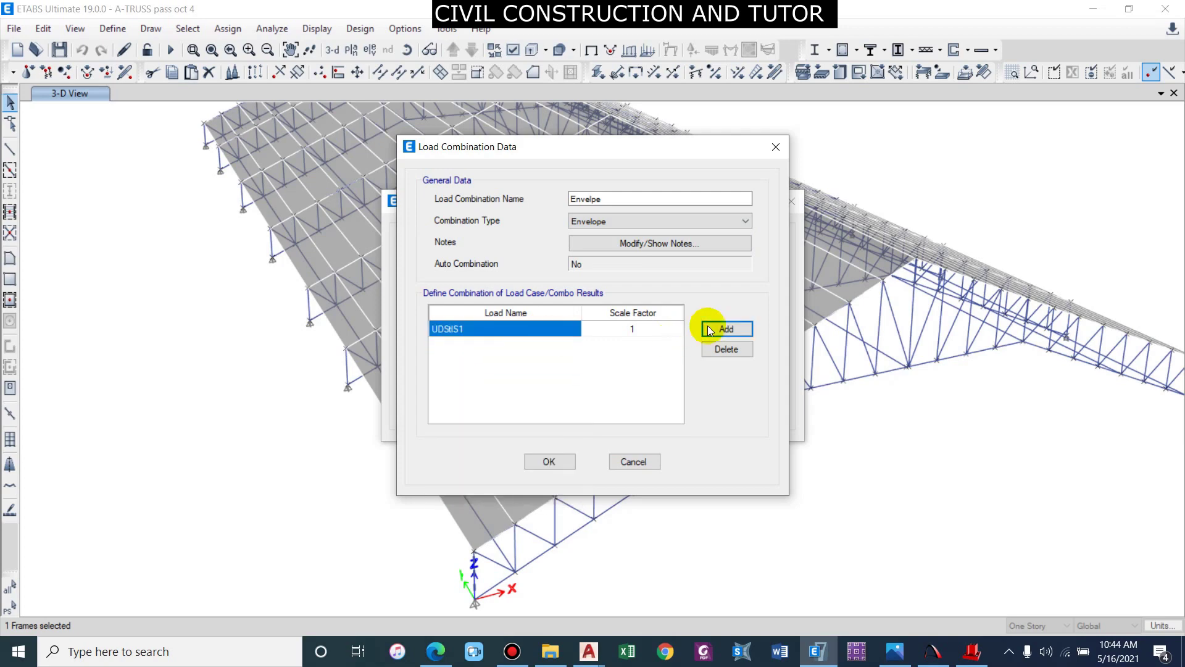
left_click(710, 327)
left_click(516, 345)
left_click(481, 368)
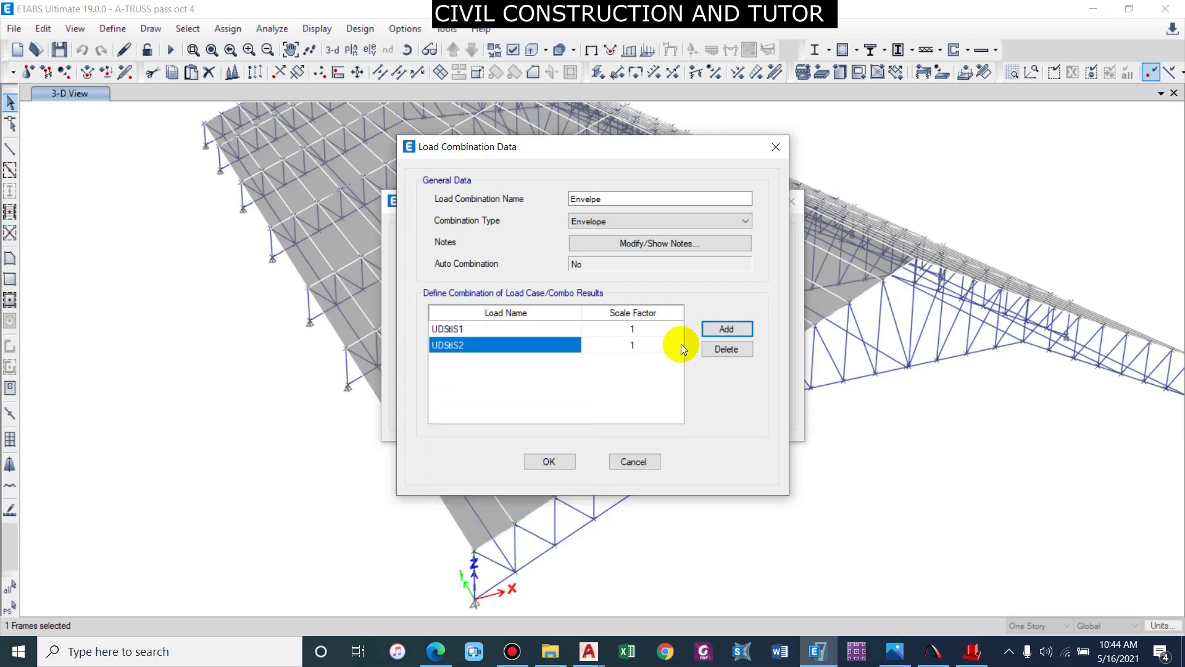
left_click(727, 328)
left_click(463, 361)
left_click(480, 393)
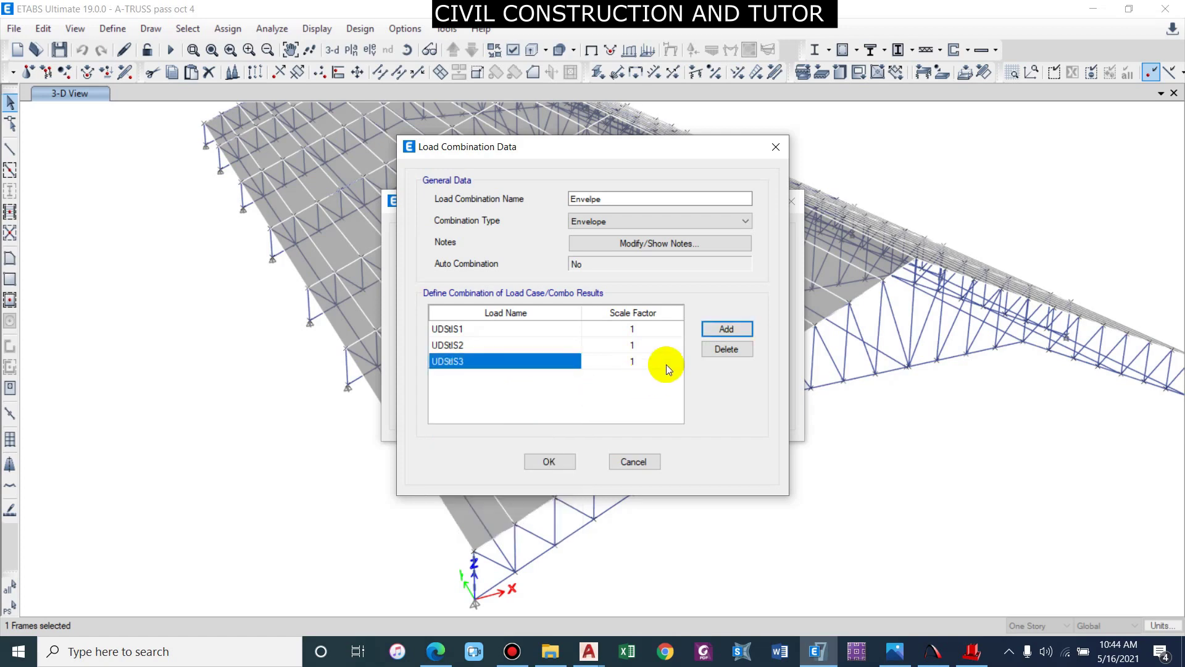
Extend the envelope combination with UDStlS4, UDStlS5 and UDStlS6
left_click(724, 331)
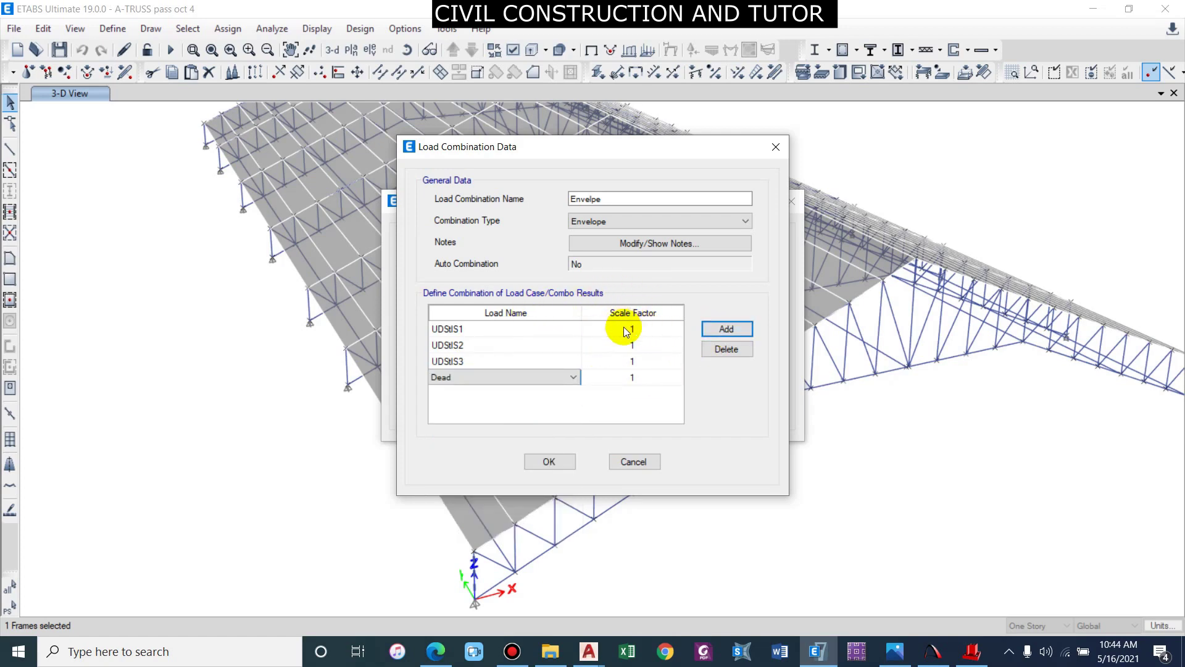
left_click(511, 379)
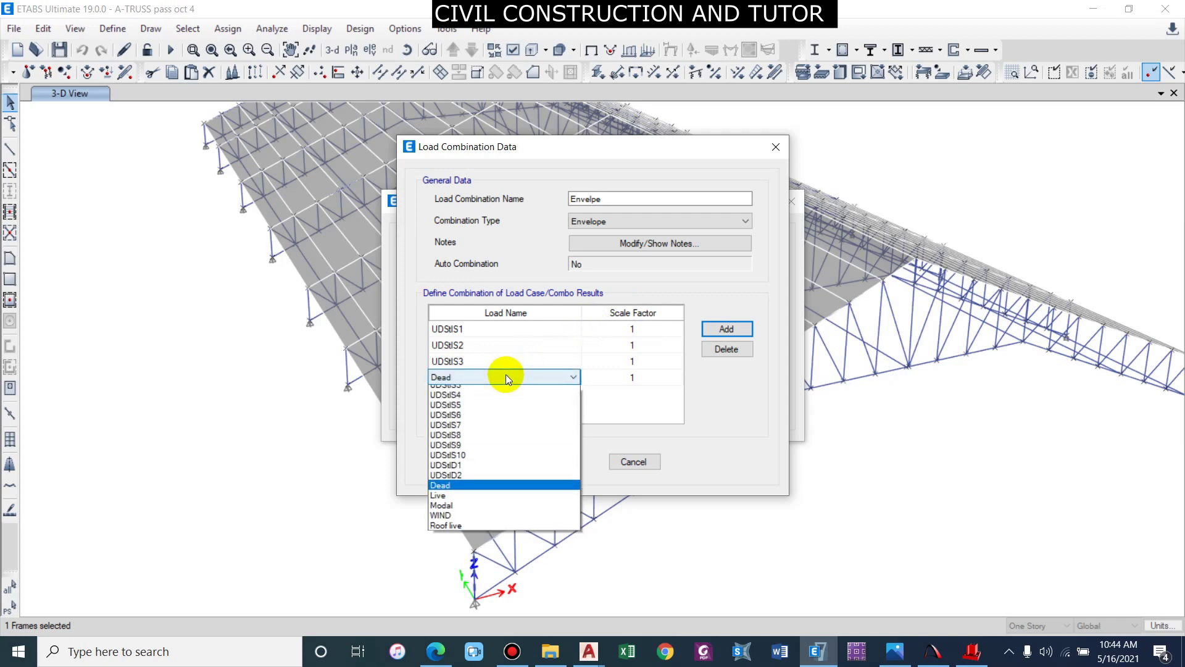
left_click(469, 421)
left_click(446, 447)
left_click(726, 328)
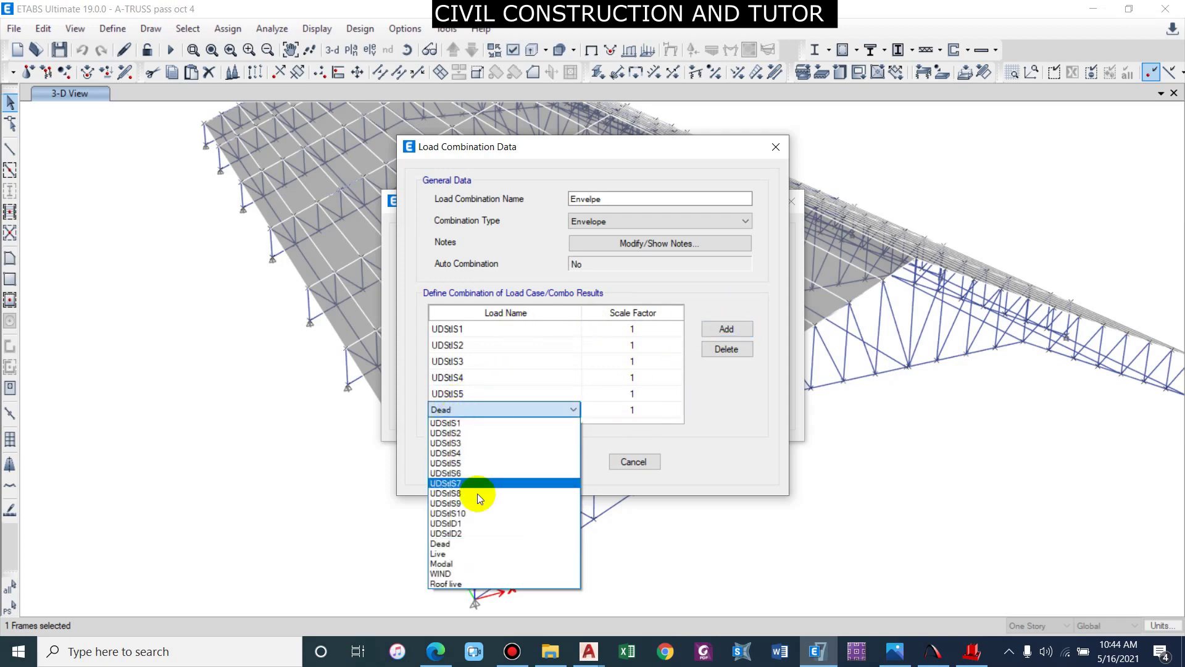
left_click(476, 472)
Extend the envelope combination with UDStlS7, UDStlS8, UDStlS9 and UDStlS10
left_click(726, 328)
left_click(475, 483)
left_click(726, 329)
left_click(512, 409)
left_click(475, 493)
left_click(726, 328)
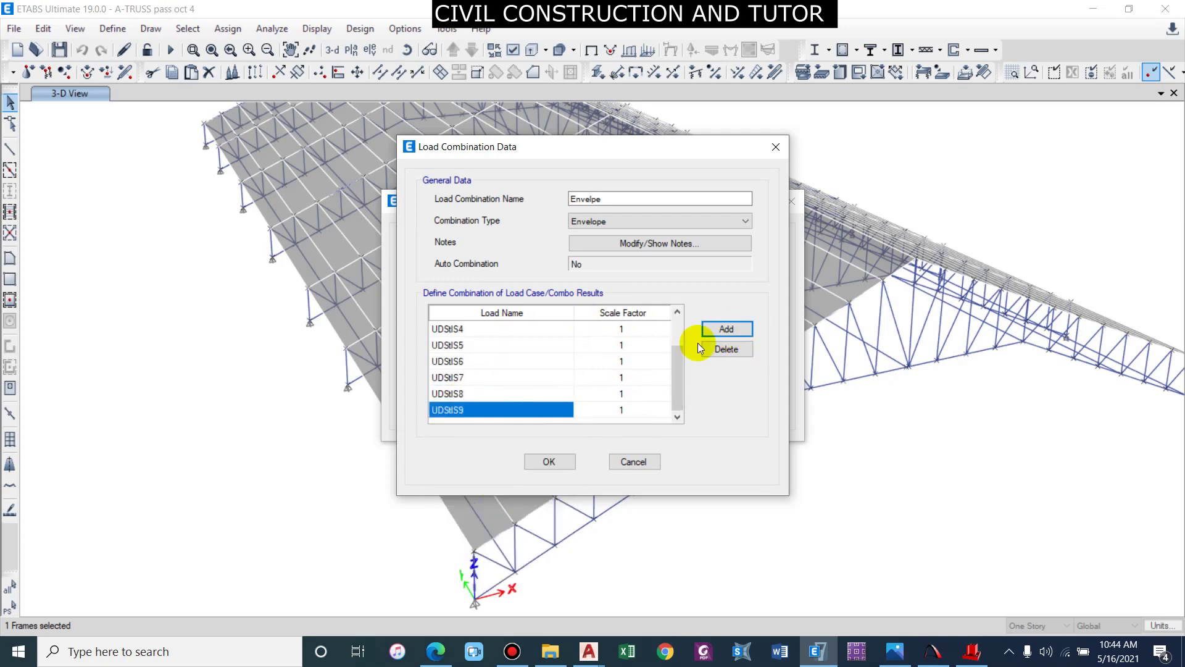
left_click(512, 409)
left_click(537, 521)
Remove the surplus row at the end of the envelope's load list, and accept the combination and the load combinations list
left_click(727, 328)
left_click(726, 349)
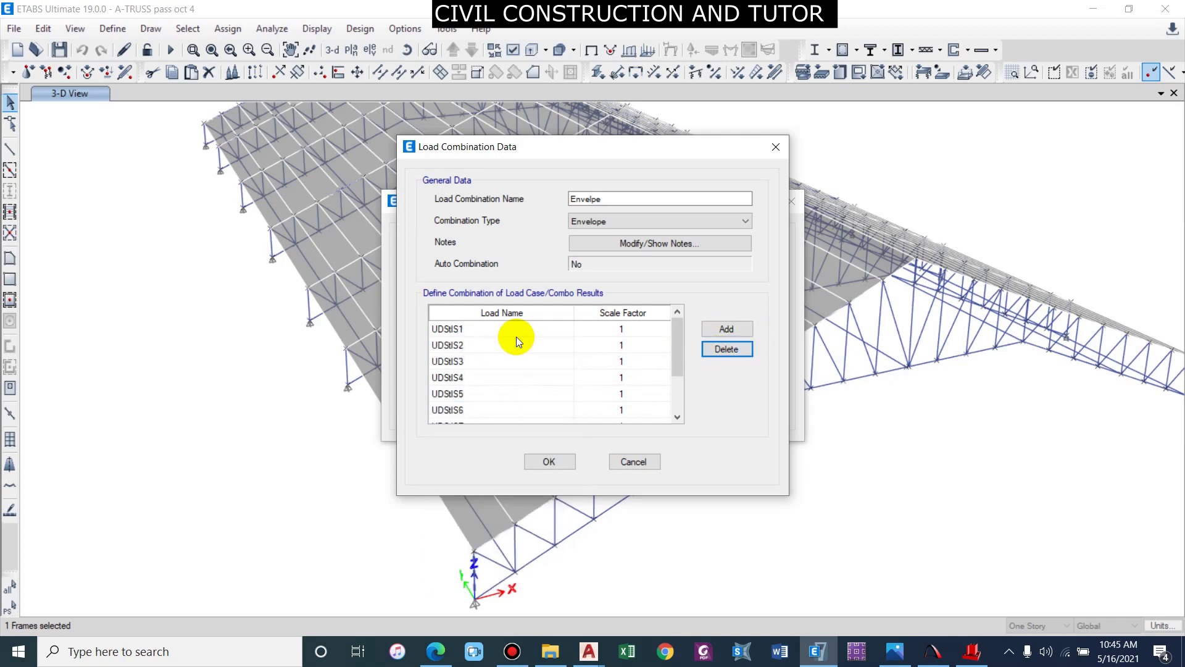
scroll(516, 335, "down", 3)
left_click(549, 462)
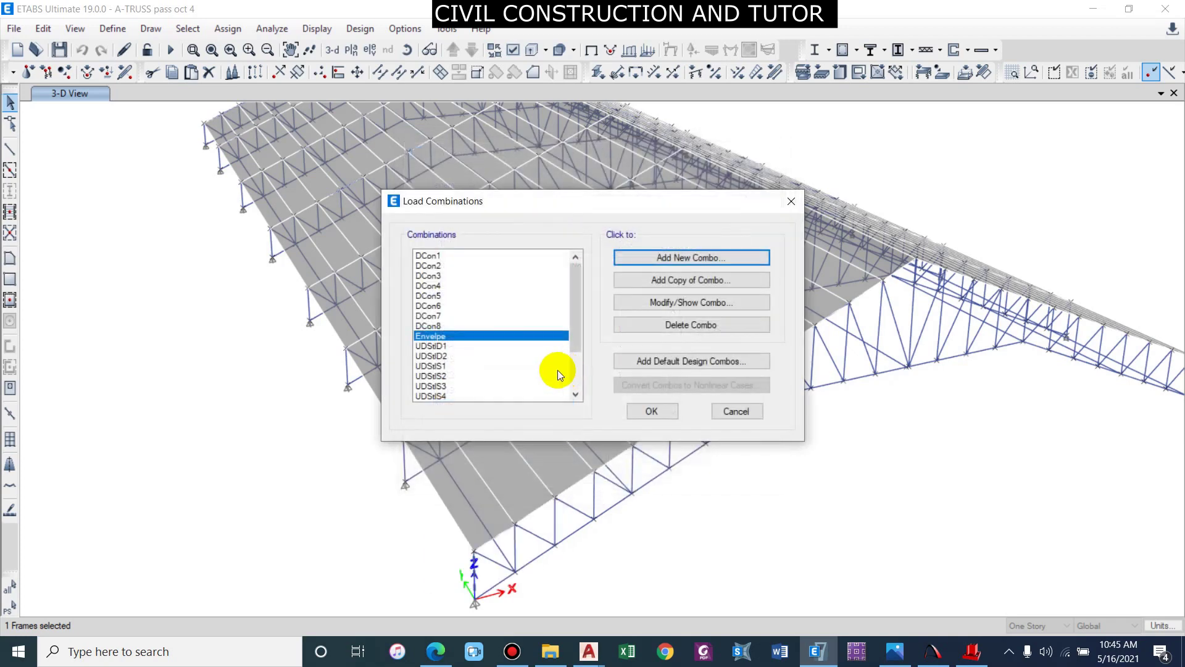
left_click(658, 418)
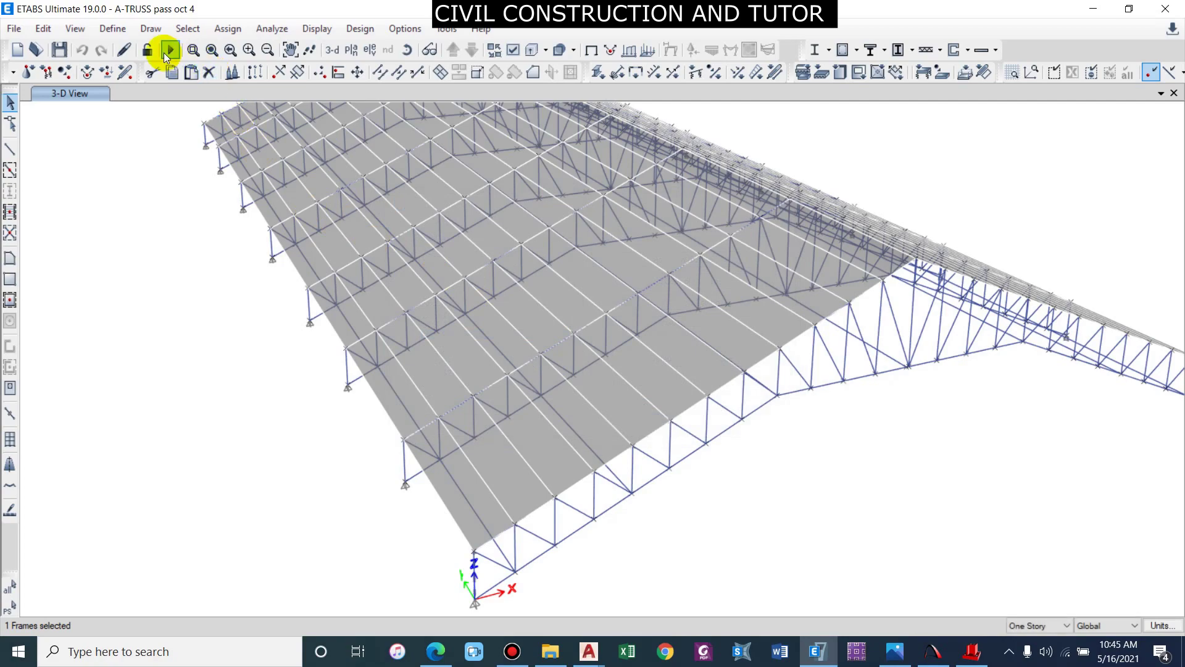
Run the analysis, saving the model over the existing A-TRUSS pass oct 4 file, and dismiss the analysis messages
left_click(169, 49)
left_click(456, 364)
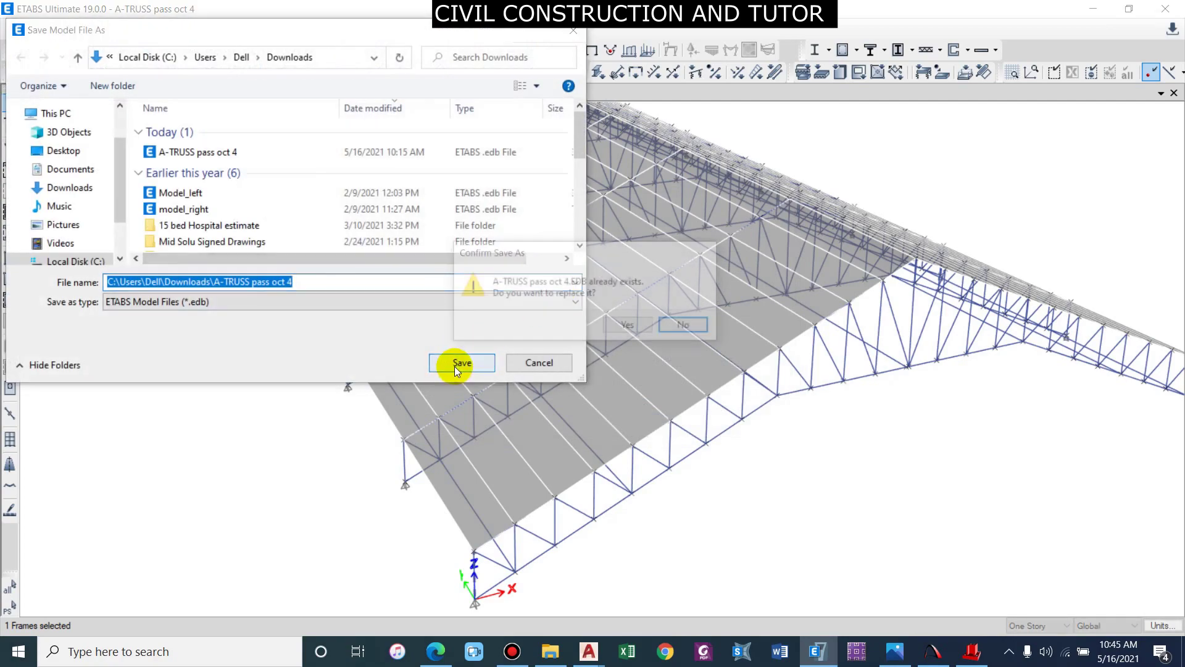
left_click(627, 325)
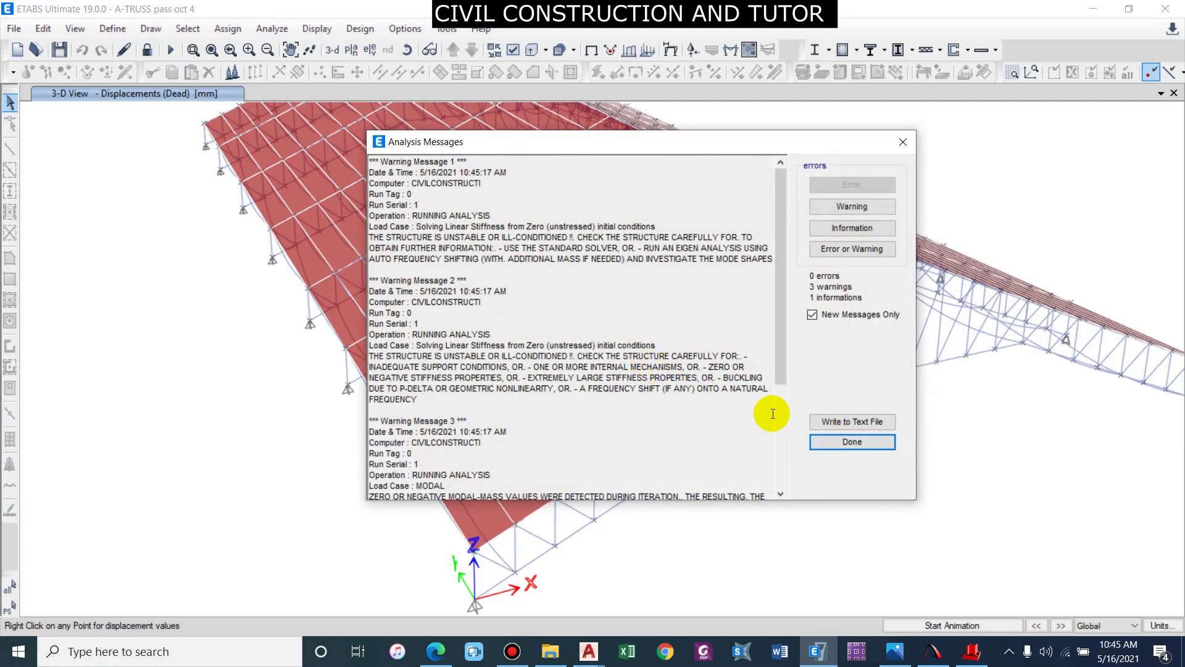
left_click(864, 442)
Display the plan view of the Base level in place of the 3-D view
scroll(512, 309, "down", 3)
scroll(511, 298, "up", 1)
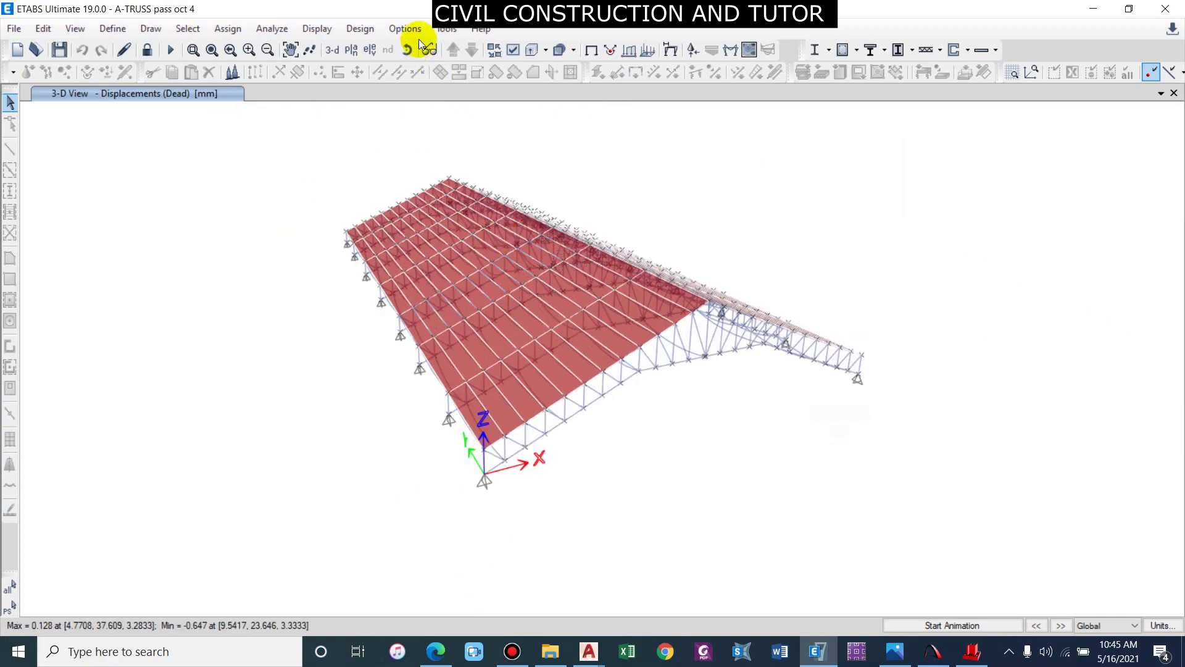
left_click(372, 47)
left_click(771, 130)
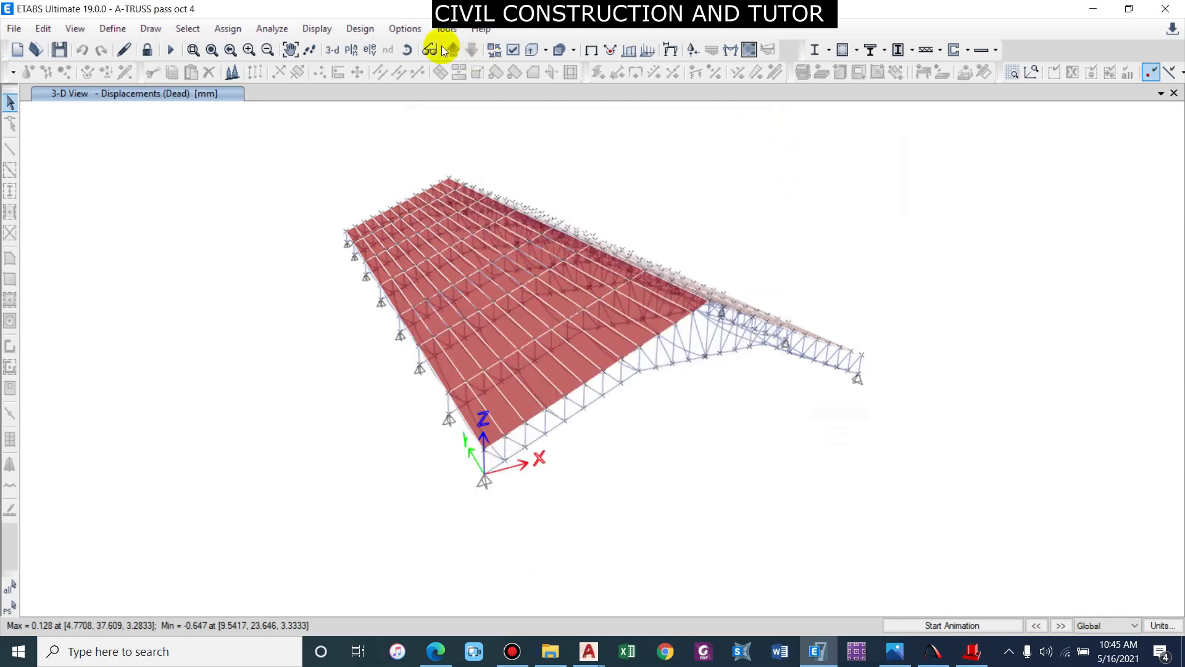
left_click(351, 48)
left_click(506, 294)
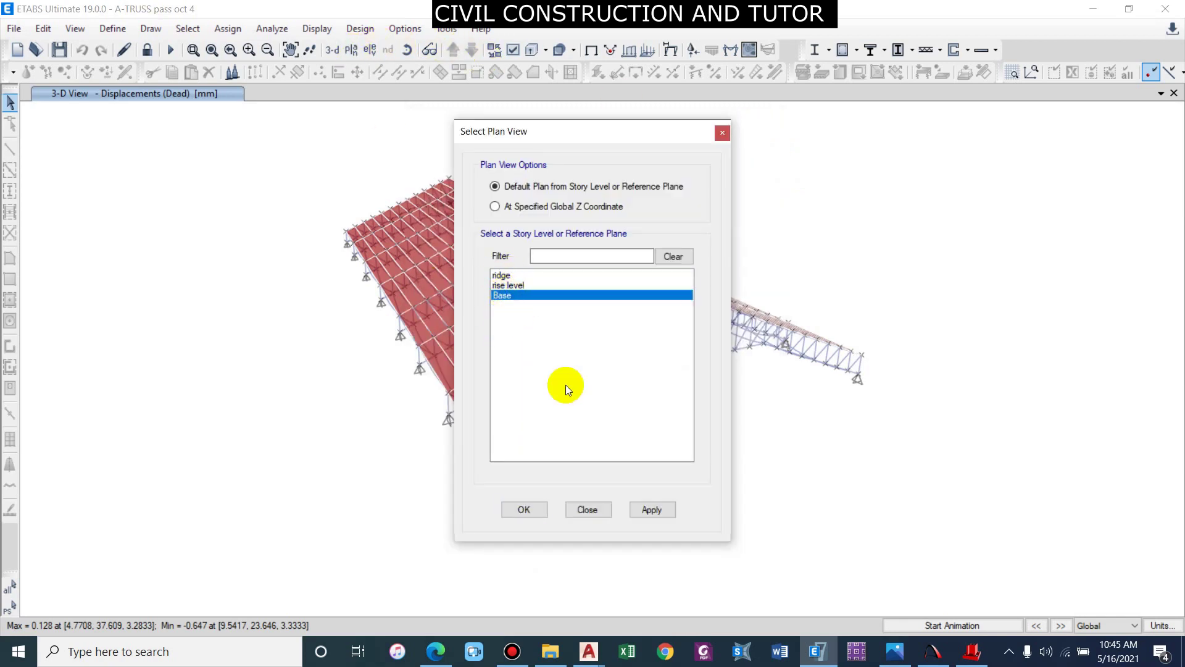
left_click(652, 510)
left_click(524, 509)
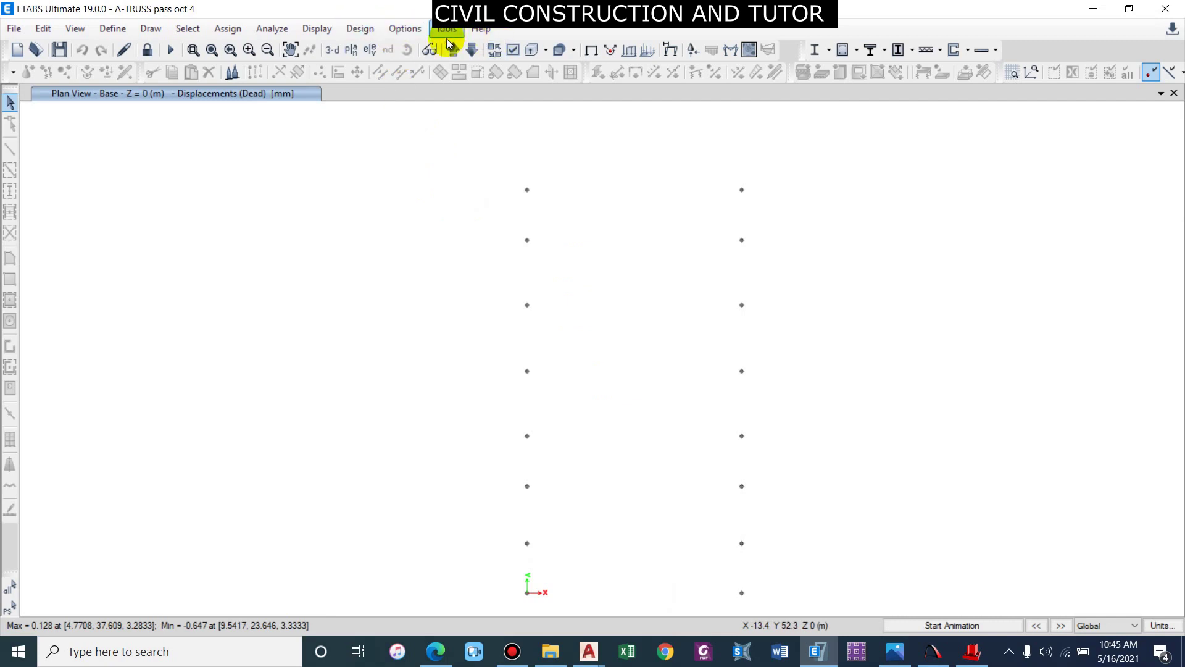
Display the Fz support reactions on the base plan for the Envelpe combination using Absolute Max values
left_click(318, 28)
left_click(339, 71)
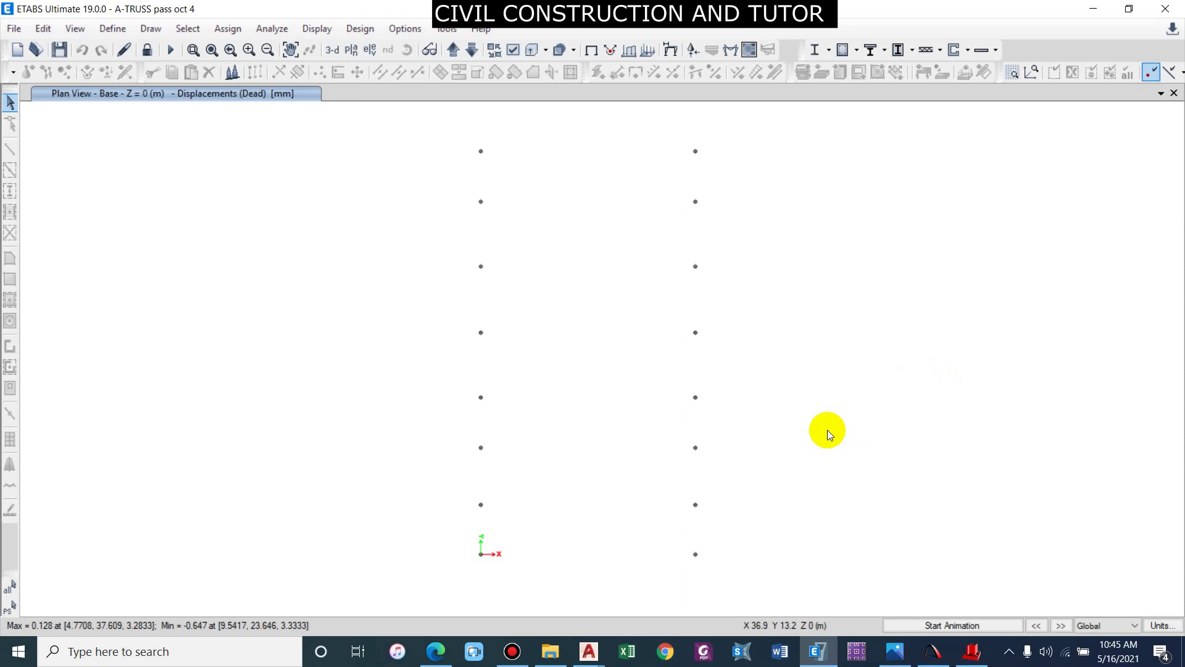
left_click(325, 29)
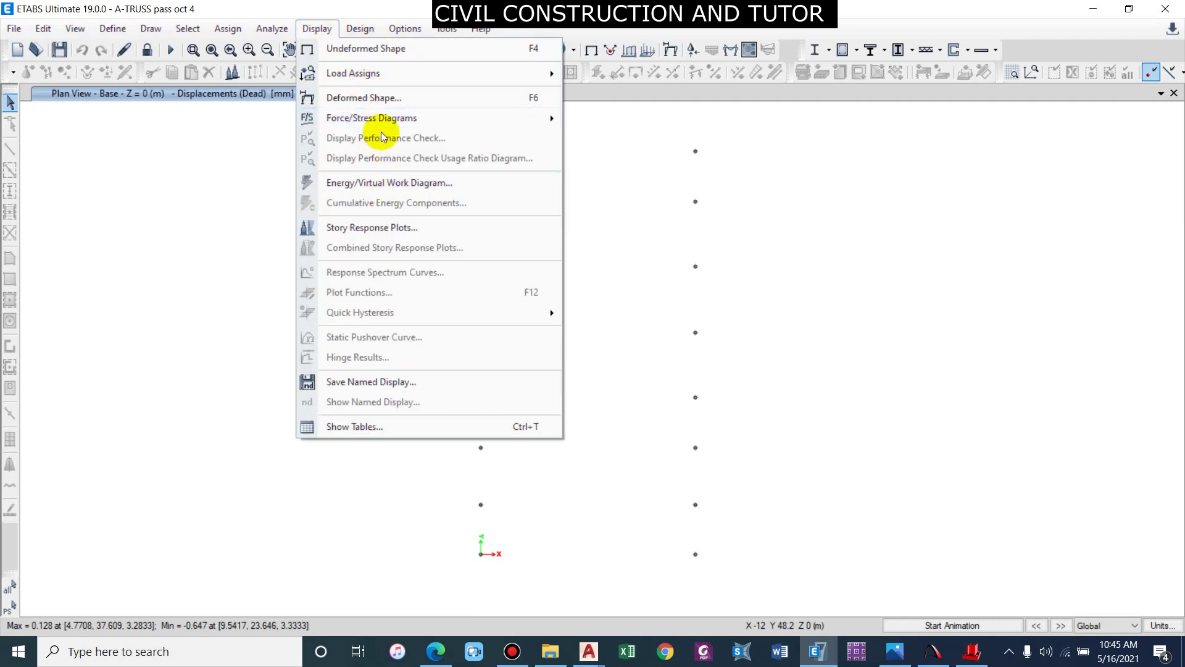
mouse_move(463, 118)
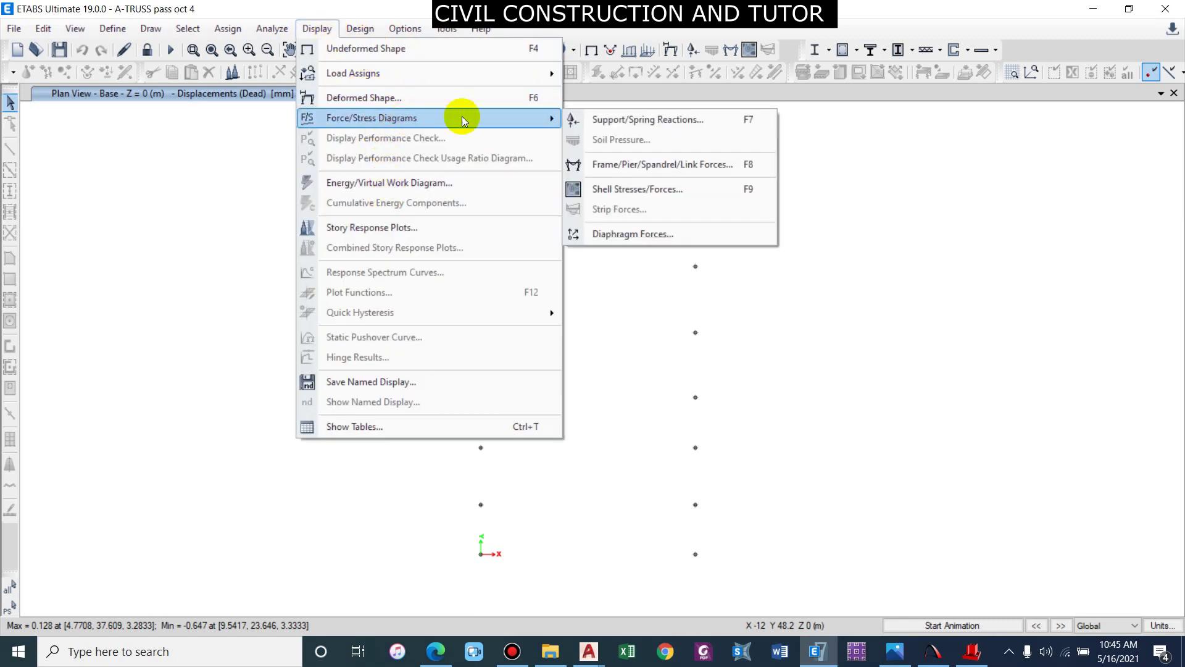
left_click(625, 121)
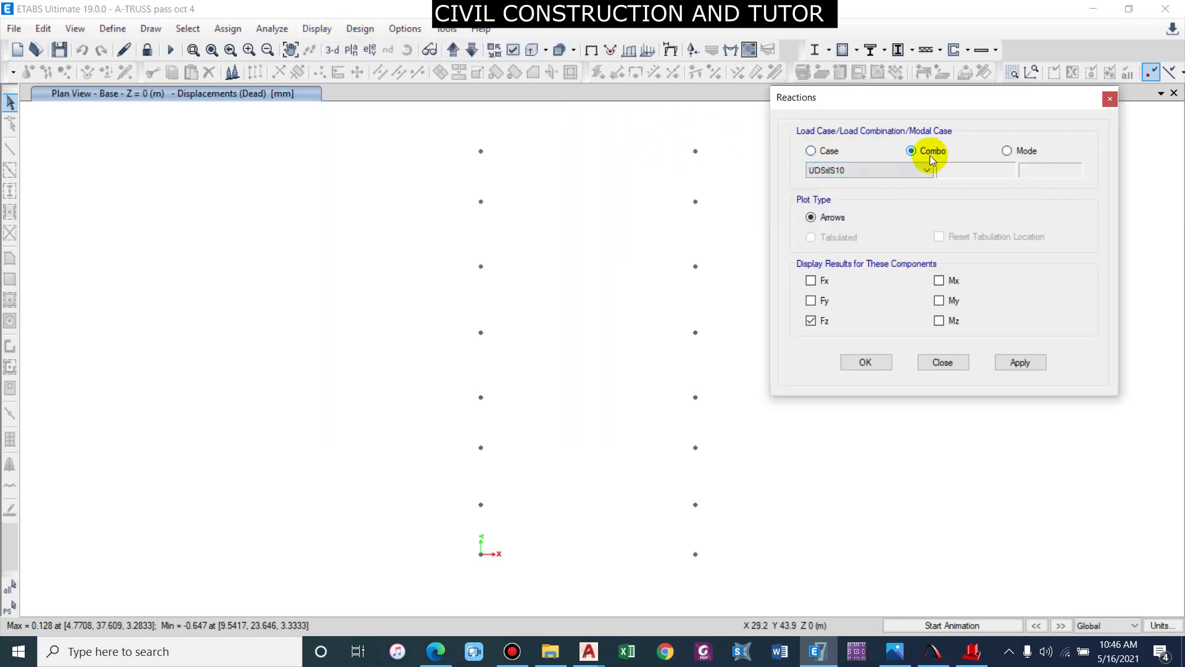
left_click(927, 170)
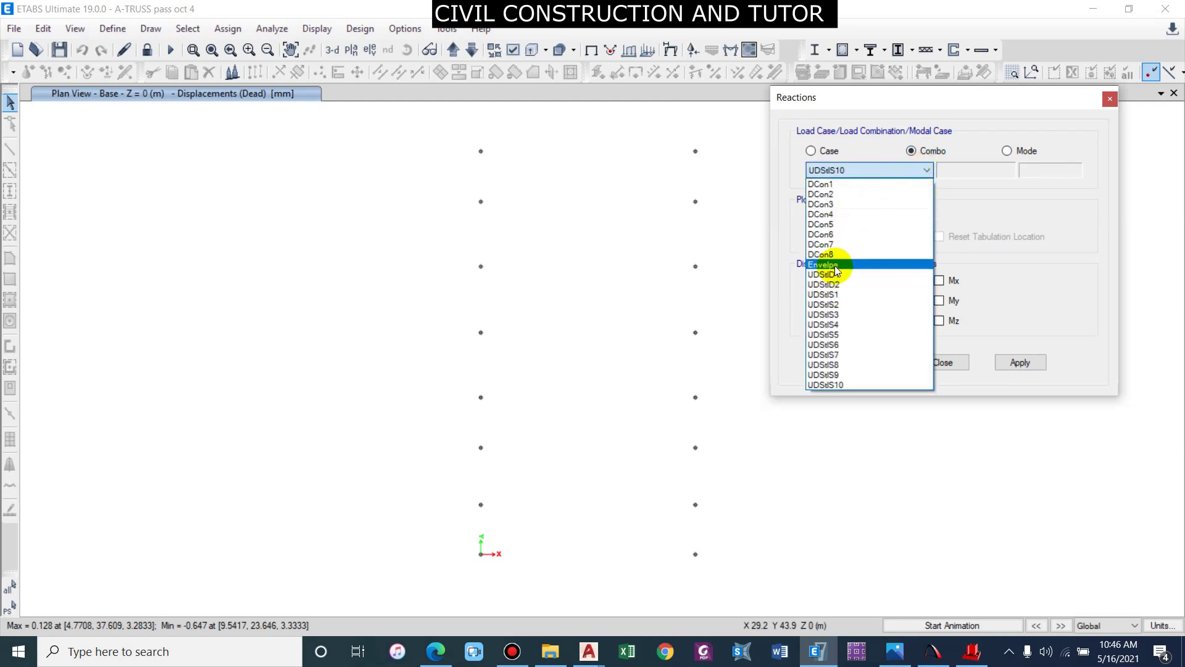
left_click(835, 266)
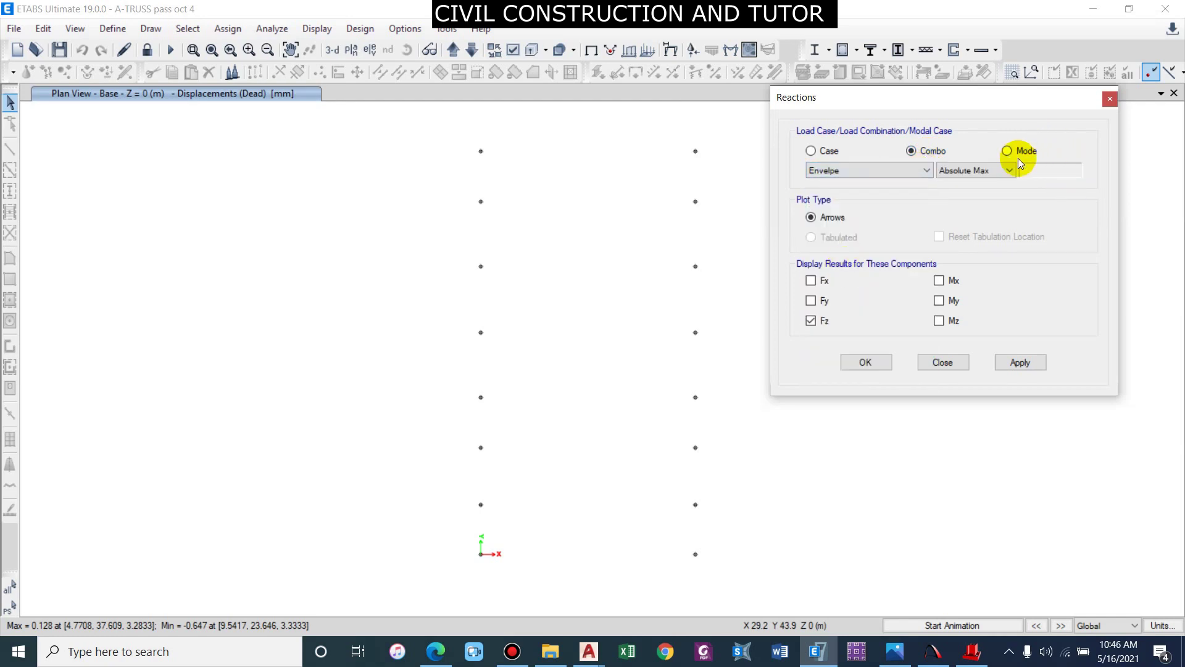
left_click(971, 173)
left_click(966, 168)
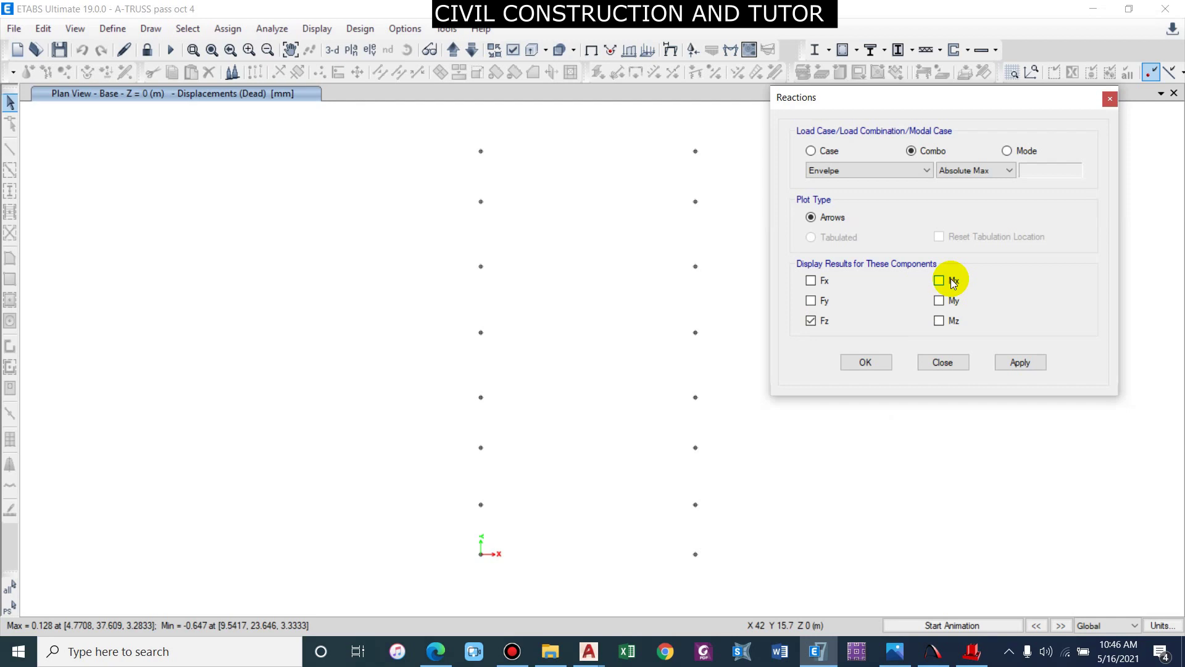
left_click(1018, 364)
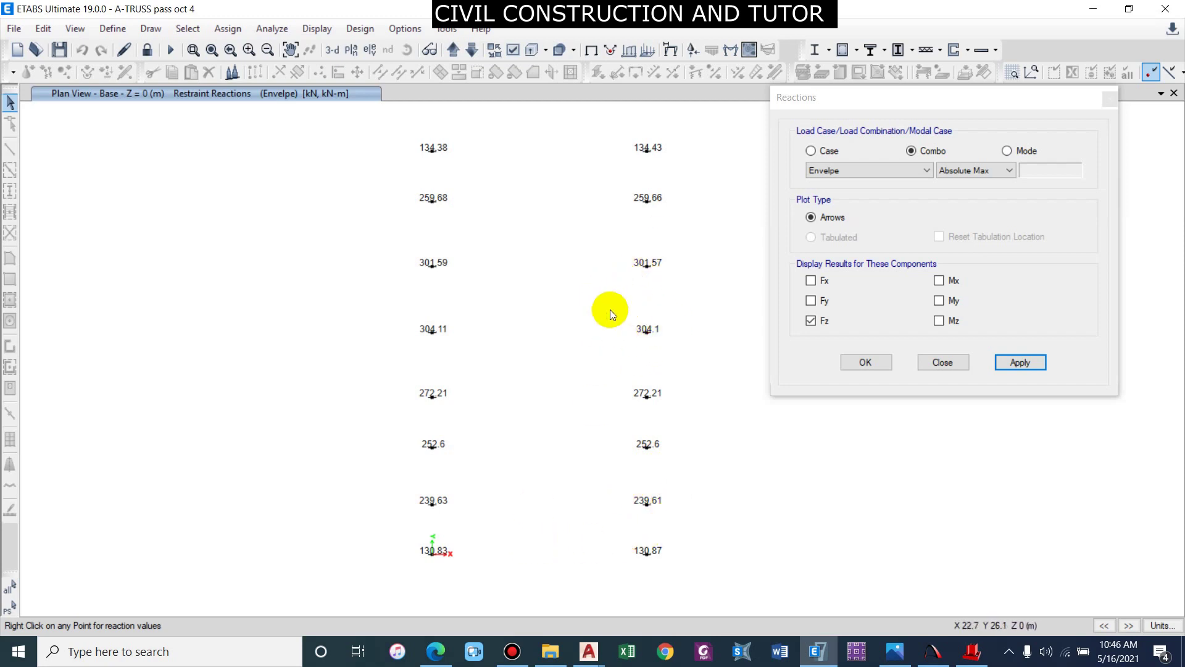
Switch the displayed Fz reactions of the envelope to Max values
left_click(973, 168)
left_click(975, 188)
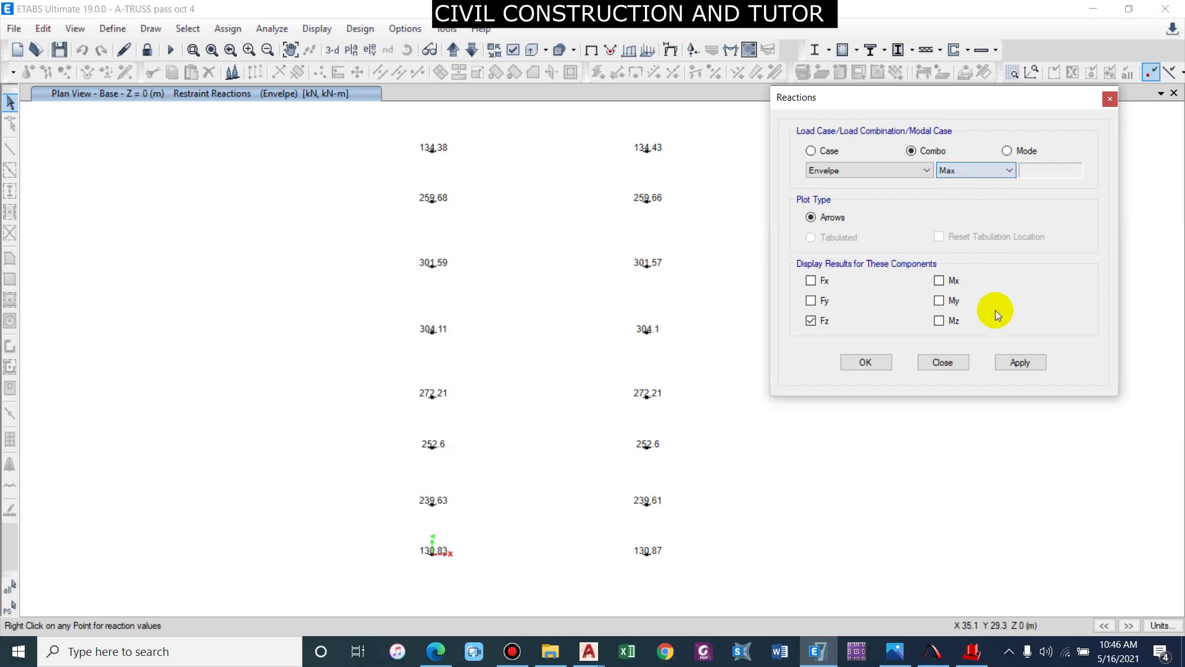
left_click(1018, 362)
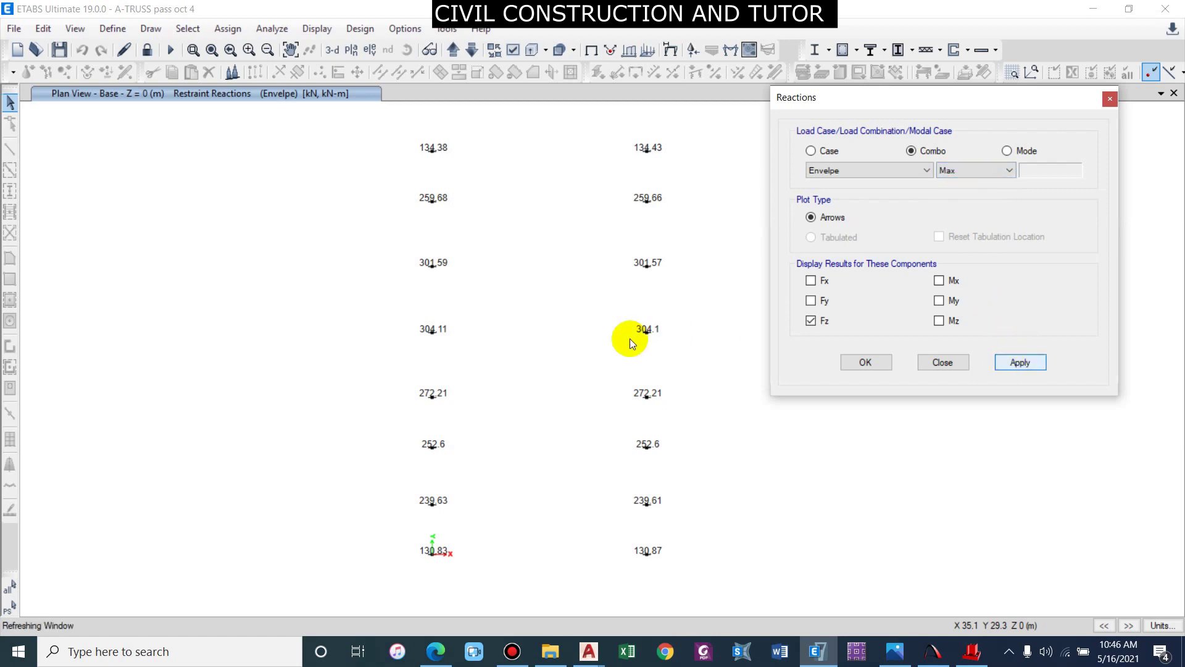
Switch the envelope's Fz reactions to Min values and examine their directions at the supports in the 3-D view
left_click(1010, 170)
left_click(947, 181)
left_click(1020, 362)
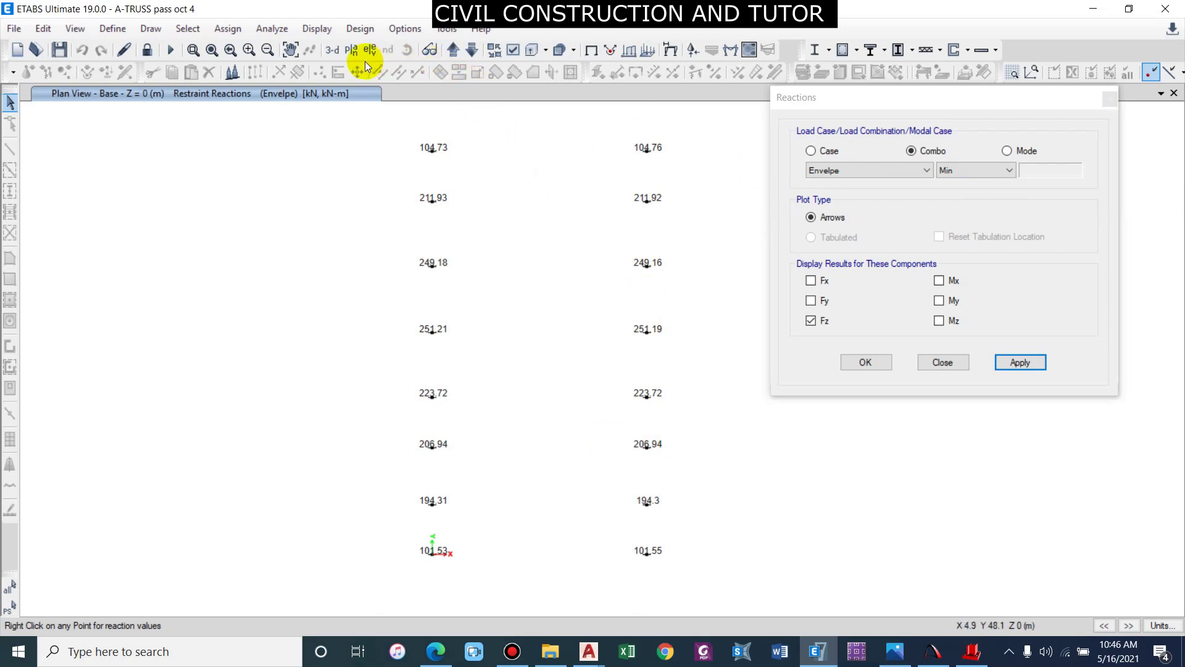
left_click(332, 49)
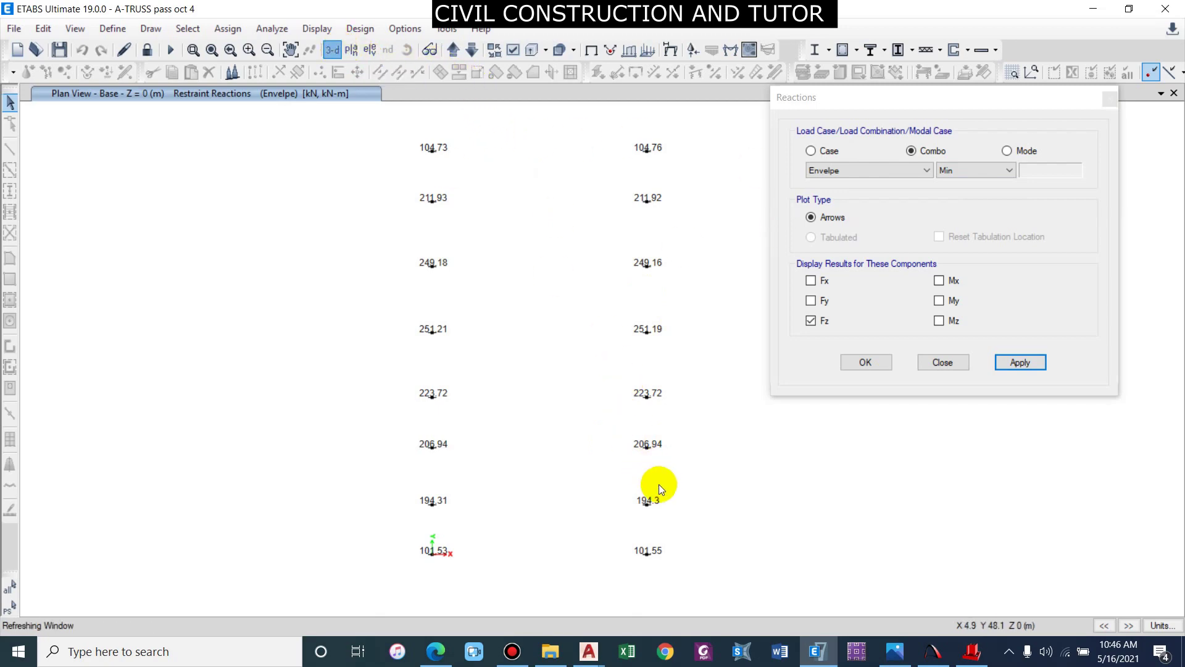
middle_click_drag(709, 502, 623, 405, "shift")
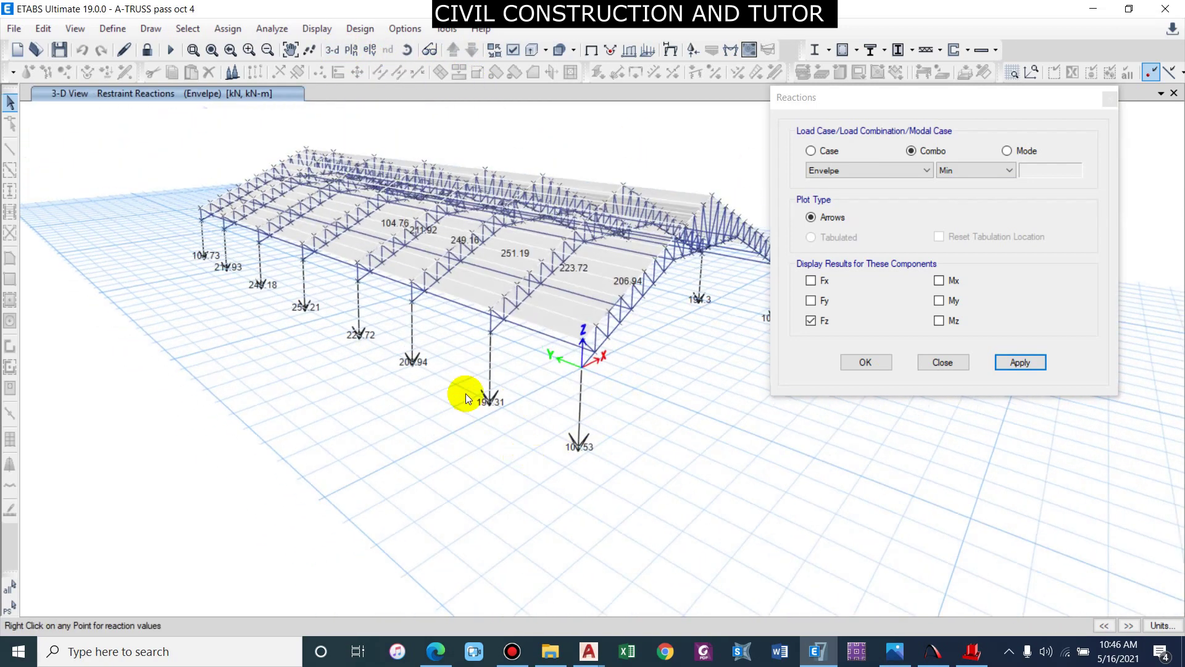
Switch the envelope's Fz reactions in the 3-D view back to Max values
left_click(975, 172)
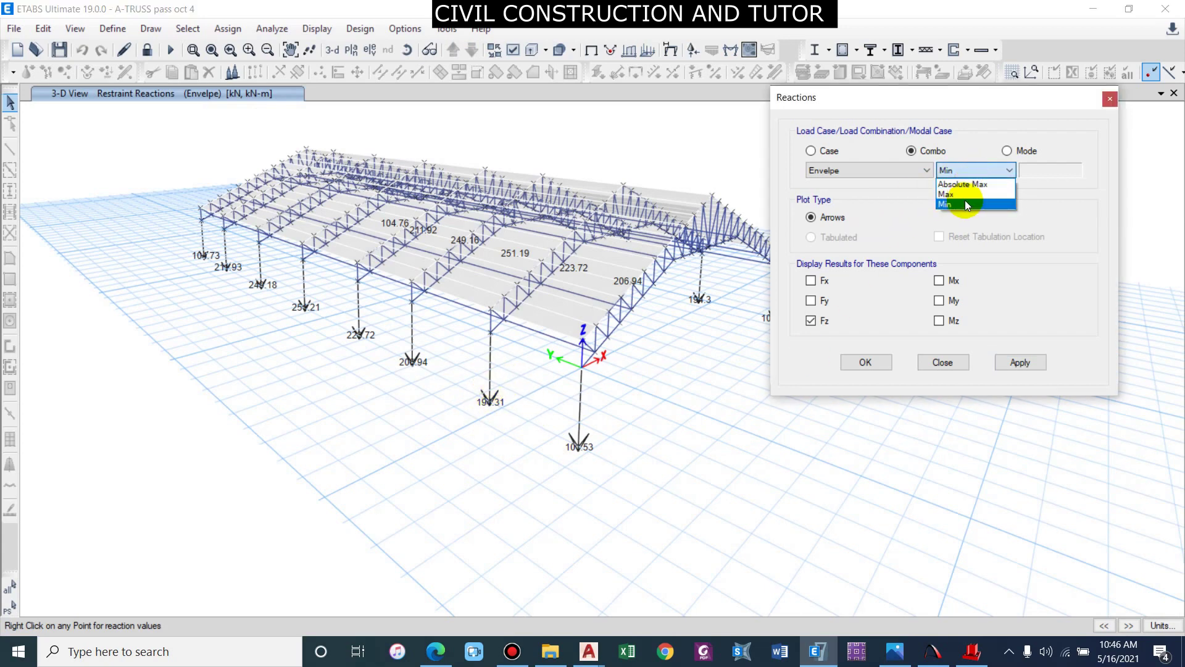
left_click(969, 194)
left_click(1037, 362)
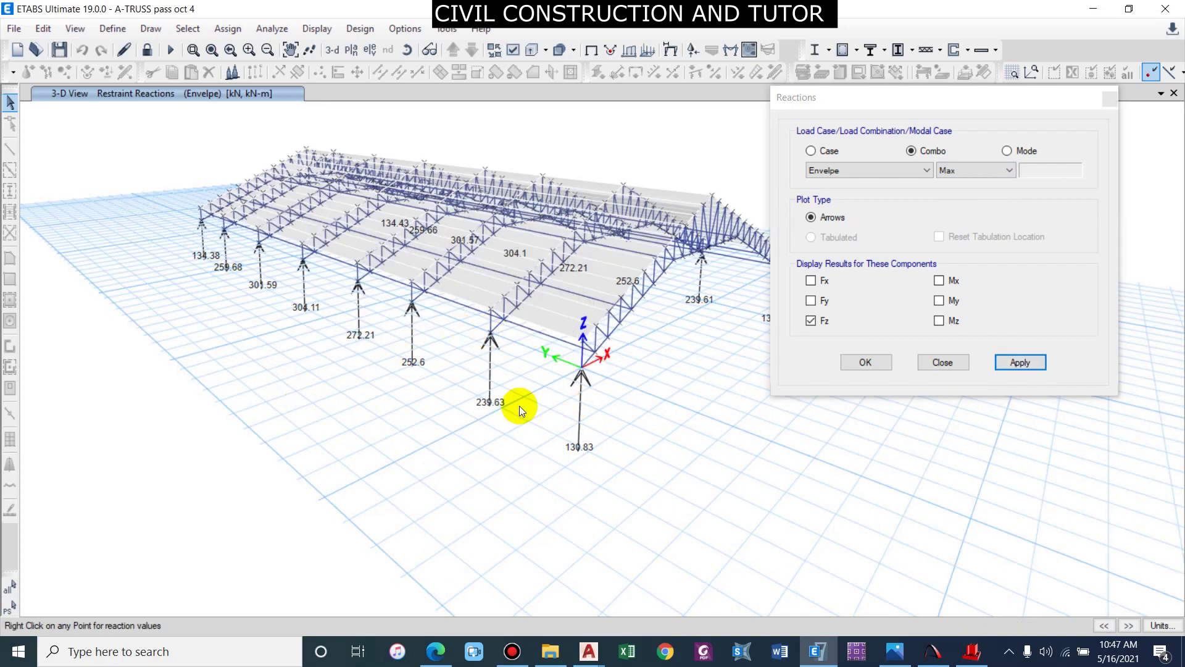
Display the Fz support reactions of the WIND load case and examine the arrow directions at both rows of supports
left_click(830, 154)
left_click(852, 165)
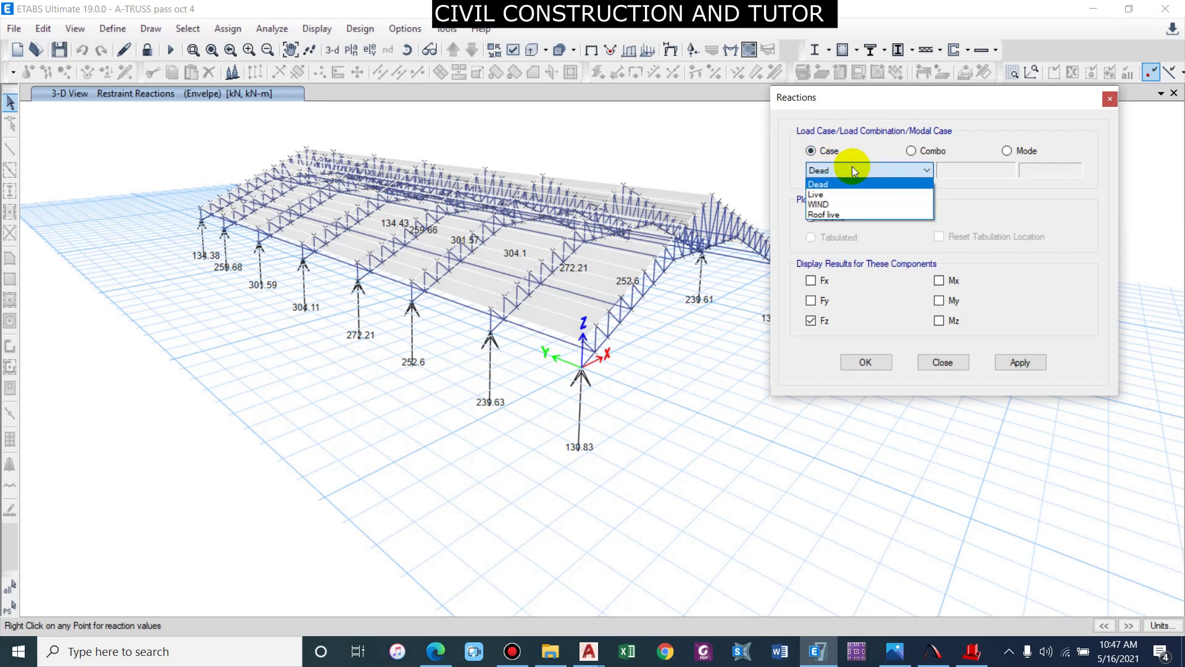
left_click(842, 203)
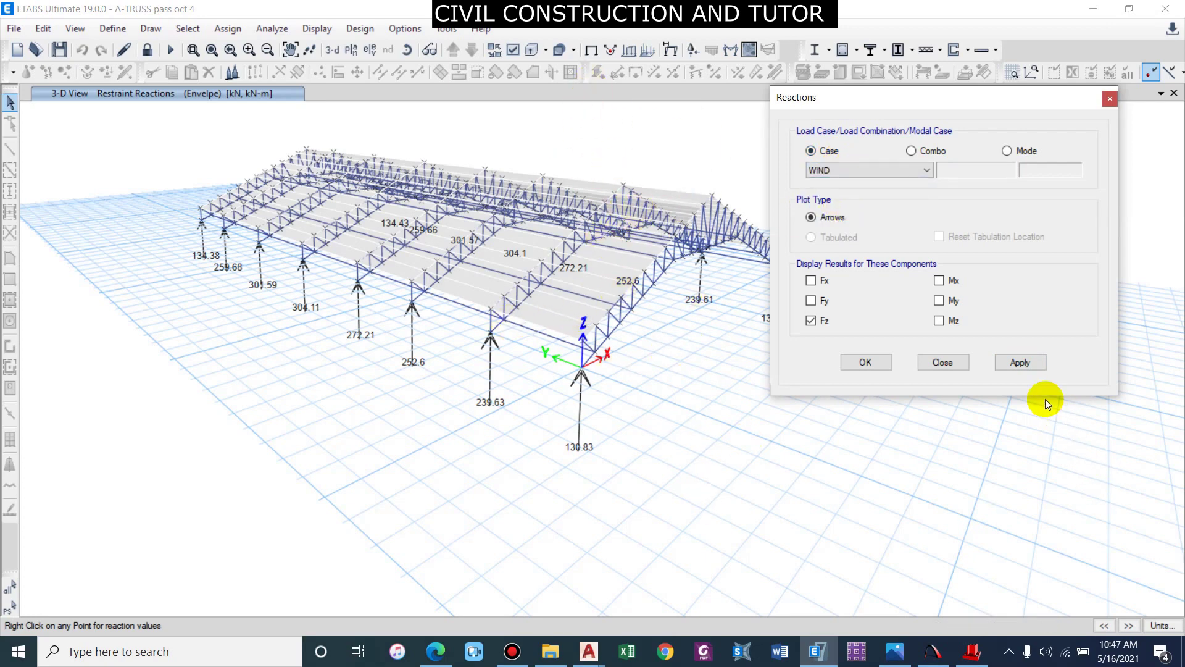
key("Return")
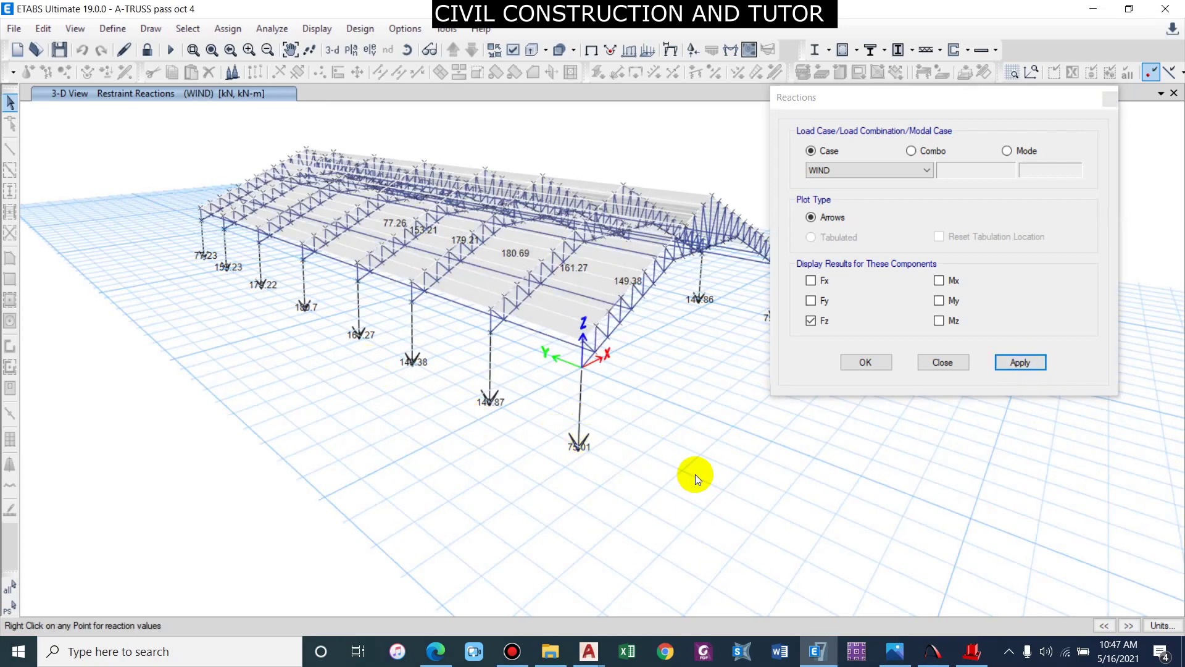
middle_click_drag(717, 479, 510, 422, "shift")
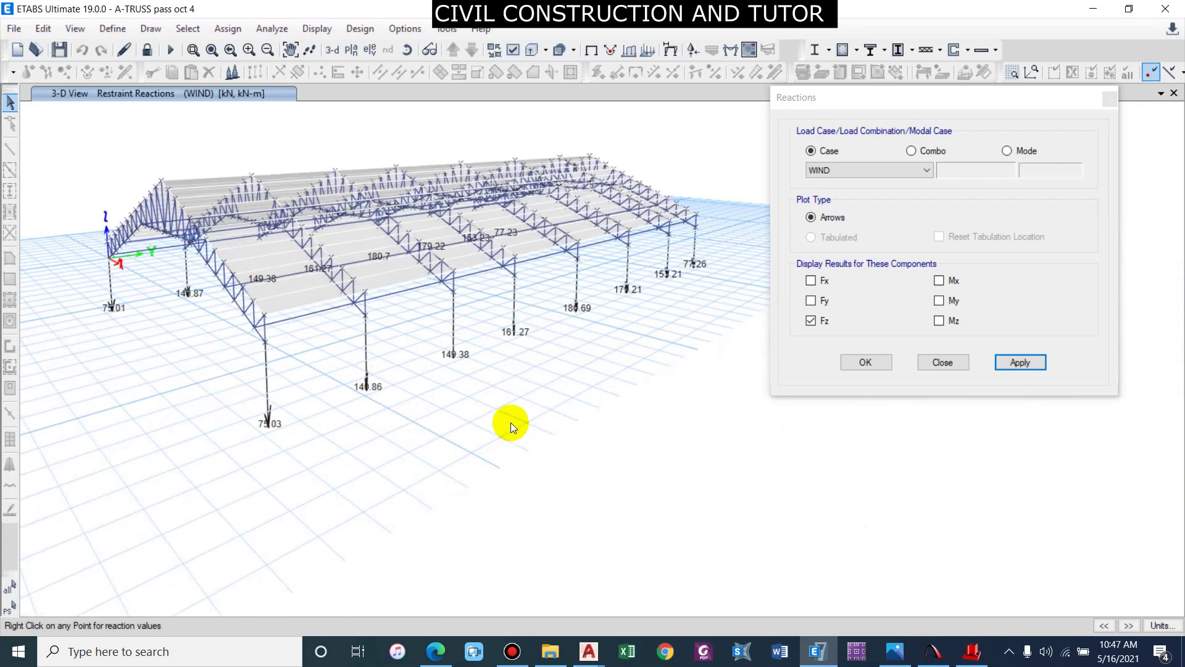
middle_click_drag(434, 442, 480, 387, "shift")
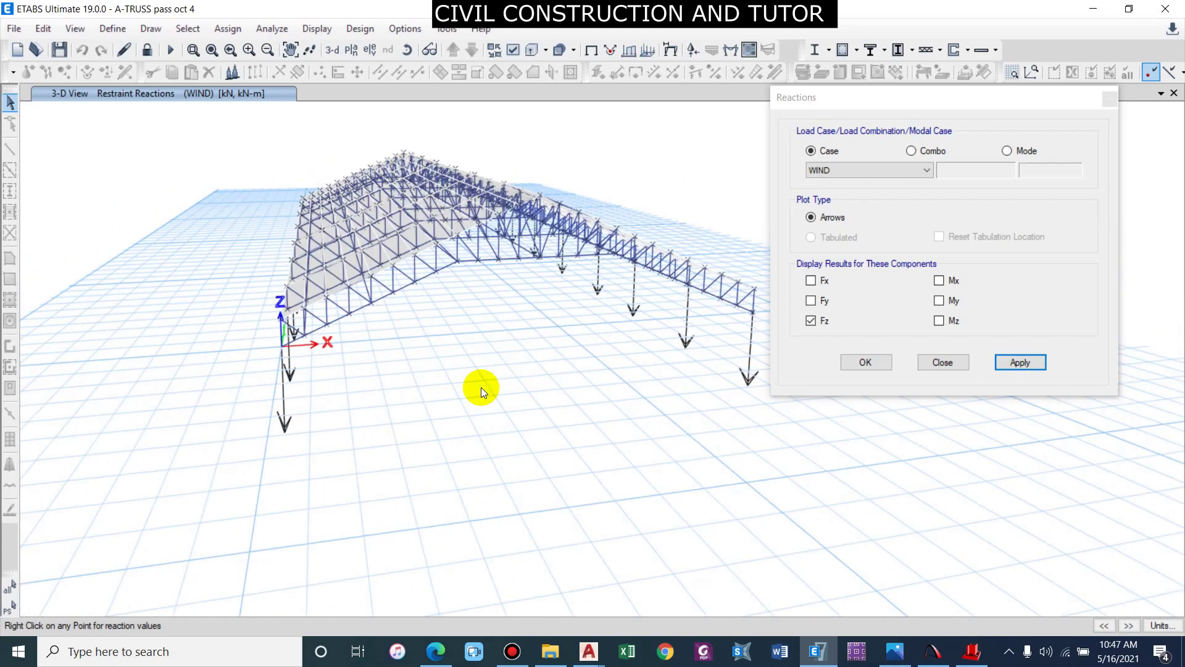
Display the Fz support reactions for the Envelpe combination using Absolute Max values in the 3-D view
left_click(840, 167)
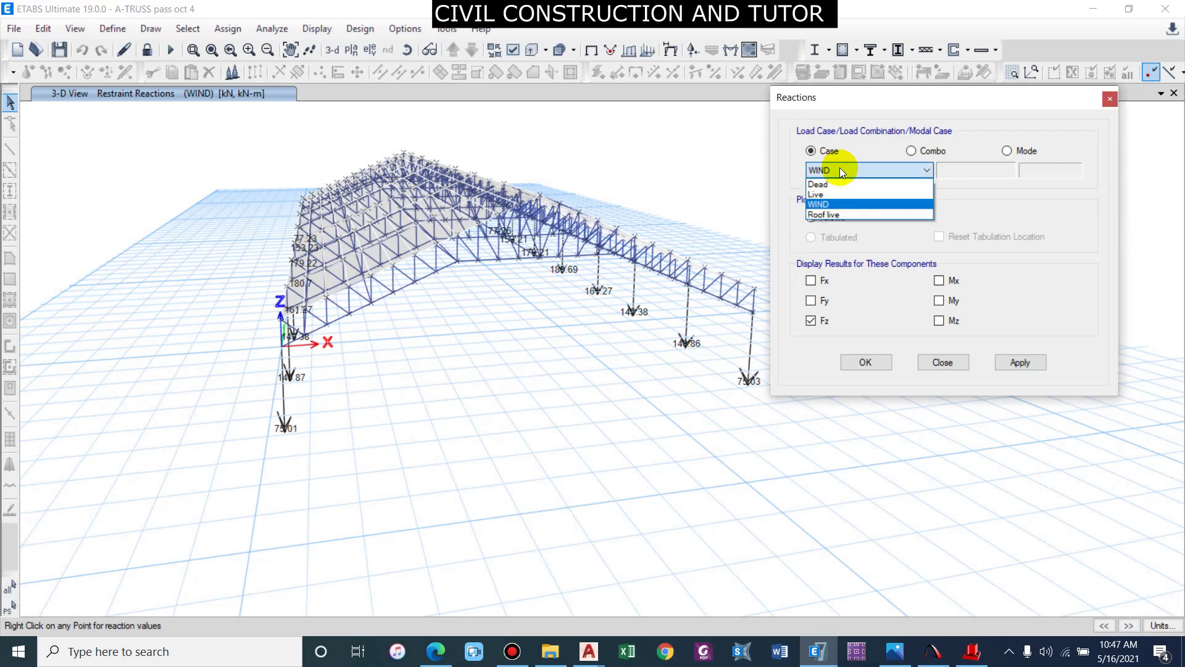
left_click(839, 168)
left_click(883, 167)
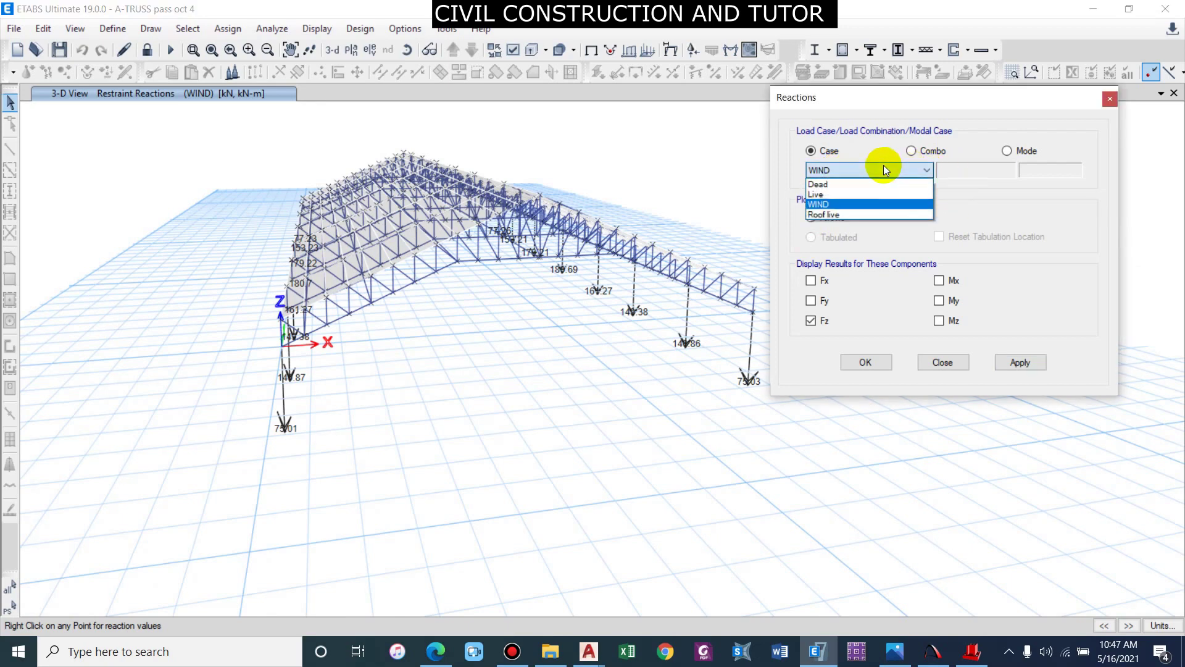
left_click(883, 166)
left_click(920, 152)
left_click(928, 169)
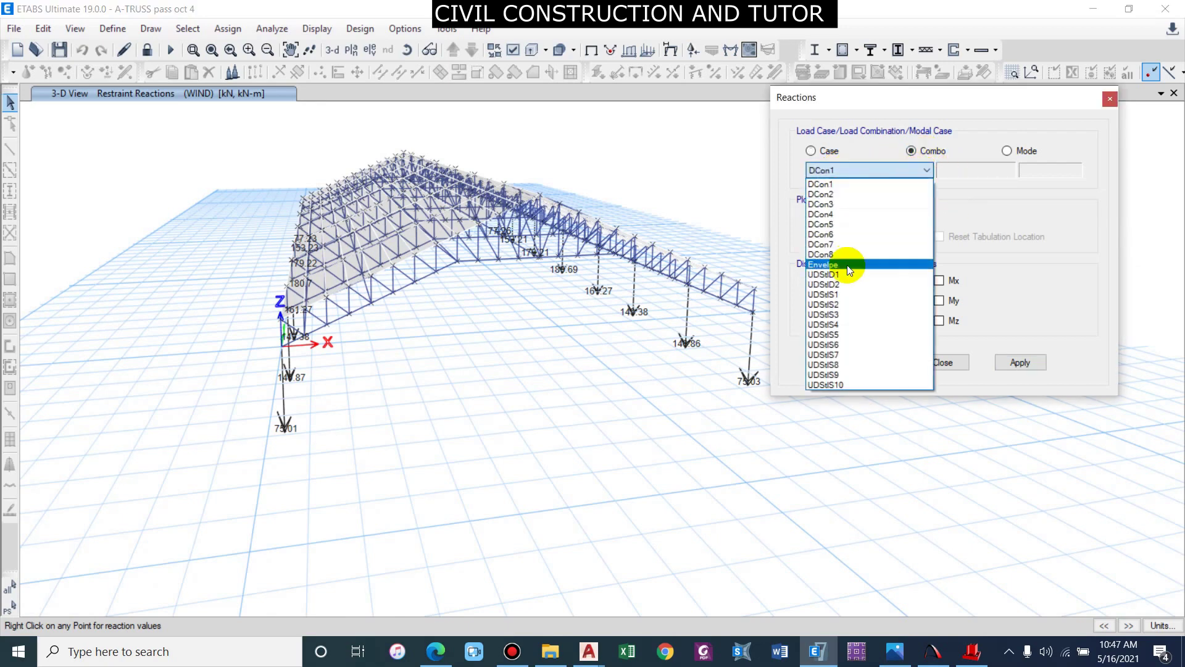
left_click(846, 265)
left_click(1002, 363)
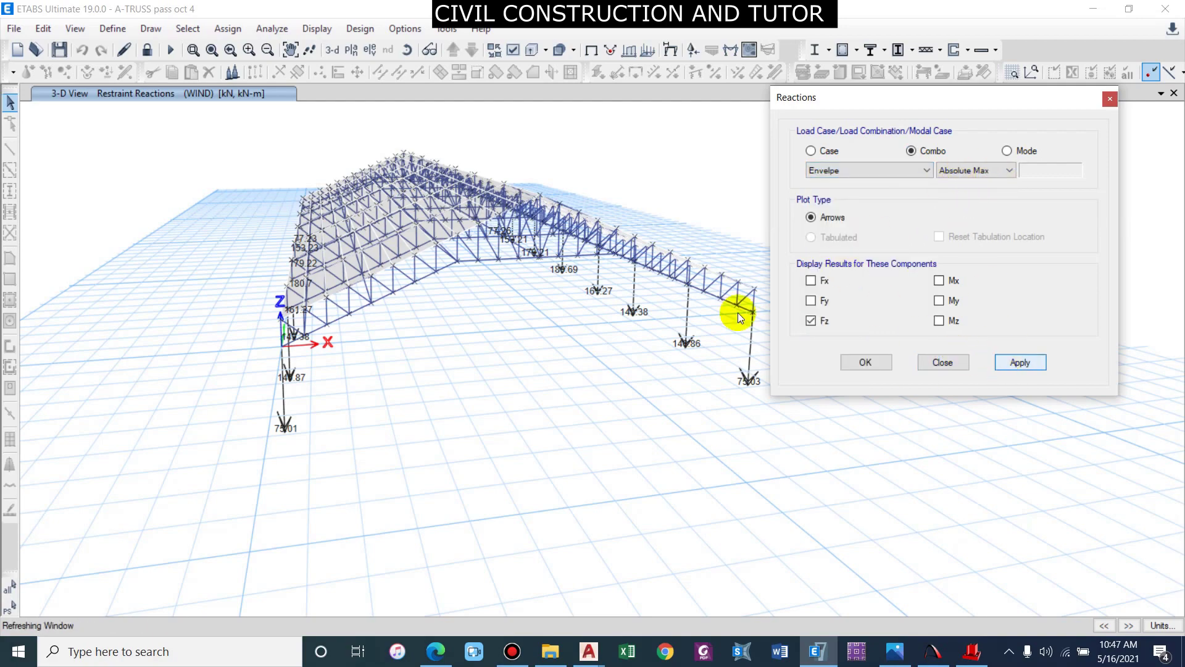
scroll(590, 296, "up", 4)
scroll(523, 265, "down", 4)
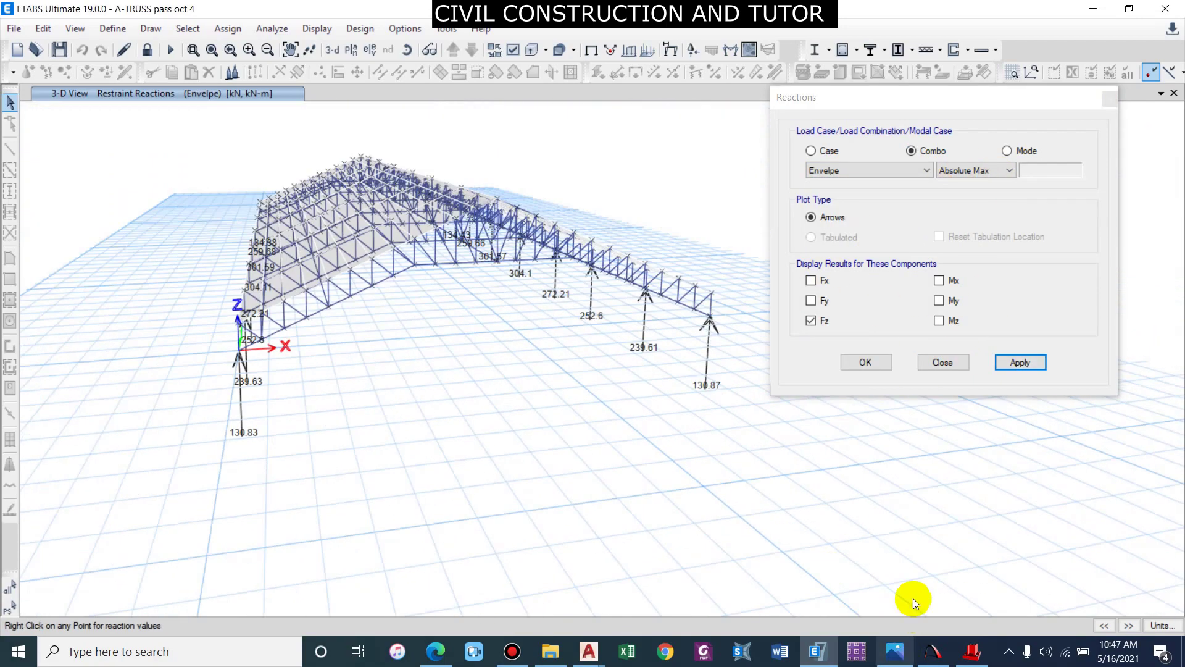
Switch to the Prokon base plate design and enter an axial load P of 304 kN in the first load row
left_click(973, 650)
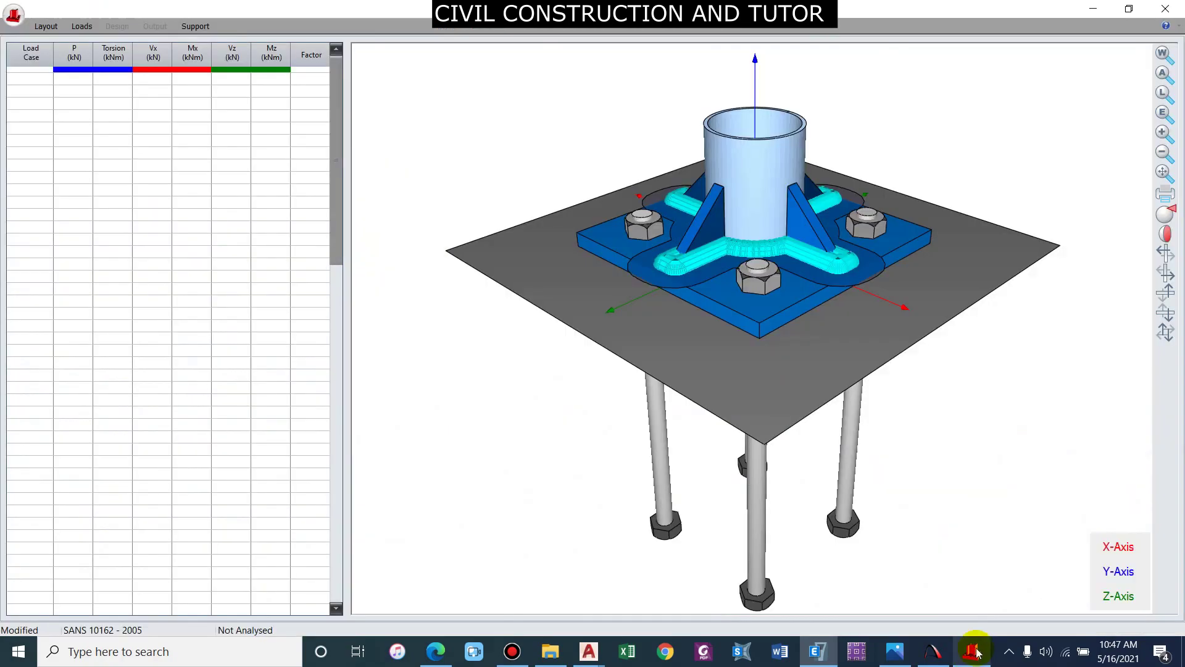
left_click(22, 75)
left_click(79, 79)
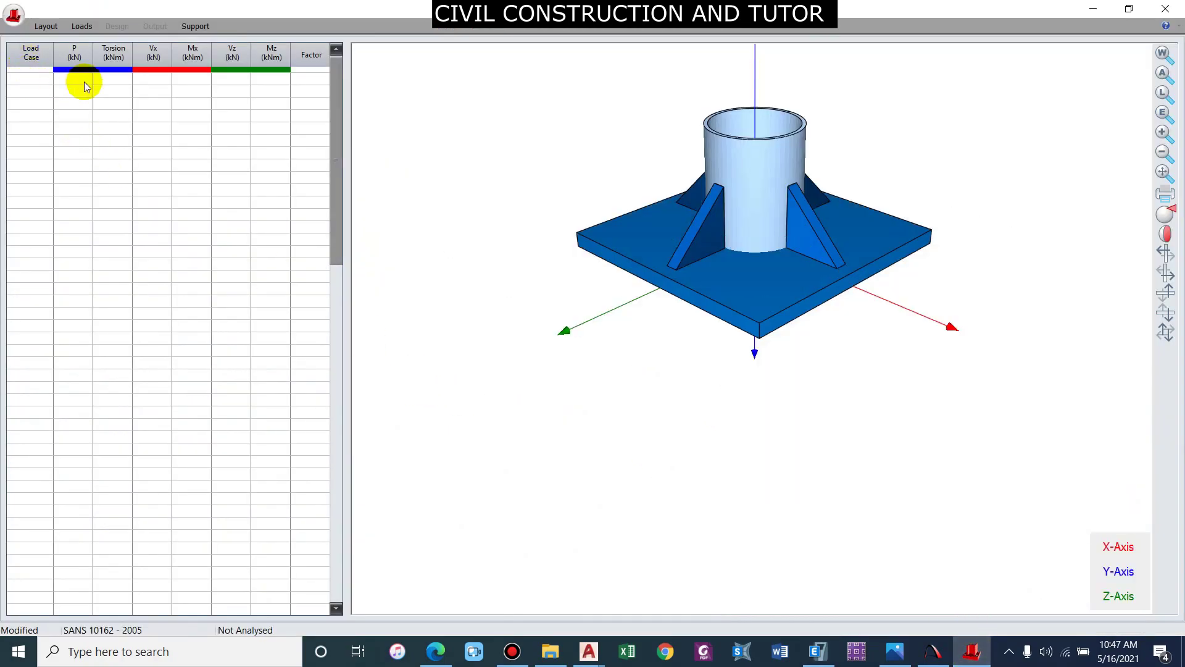
type("304")
key("Return")
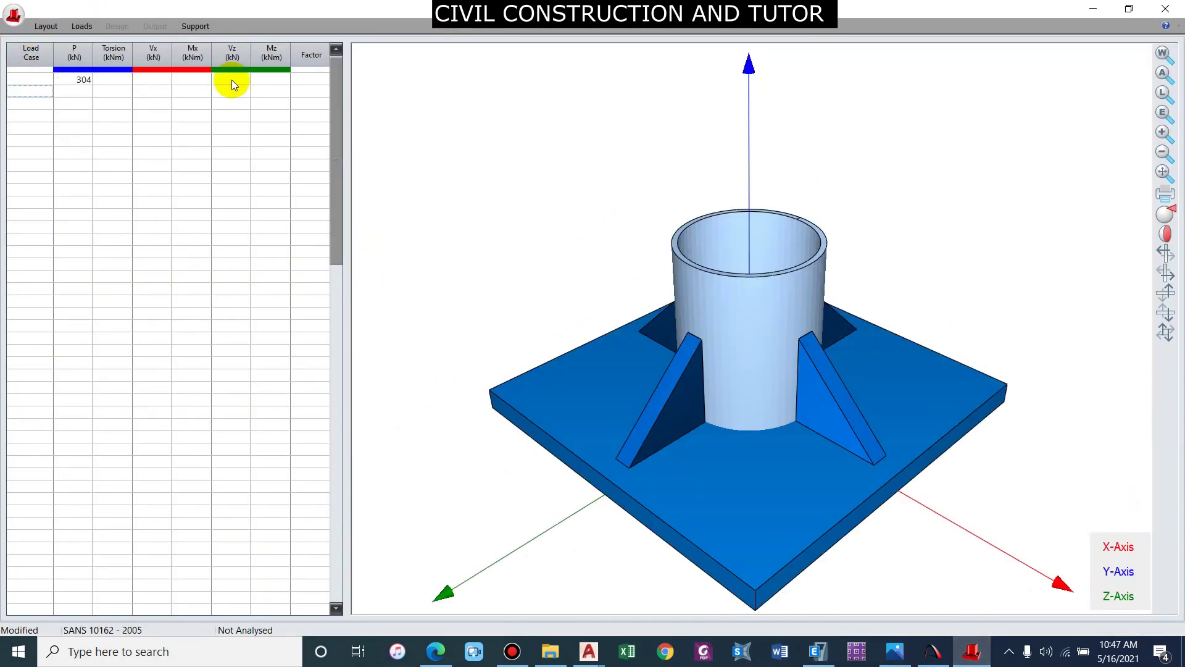
left_click(113, 80)
left_click(164, 79)
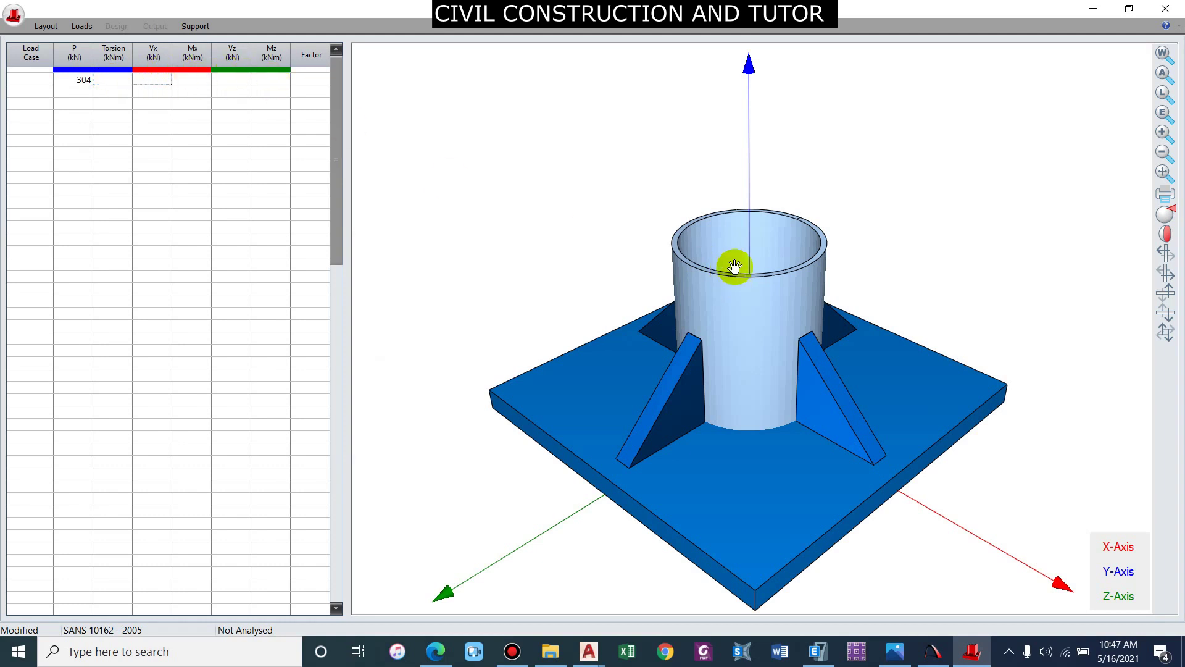
scroll(735, 266, "down", 3)
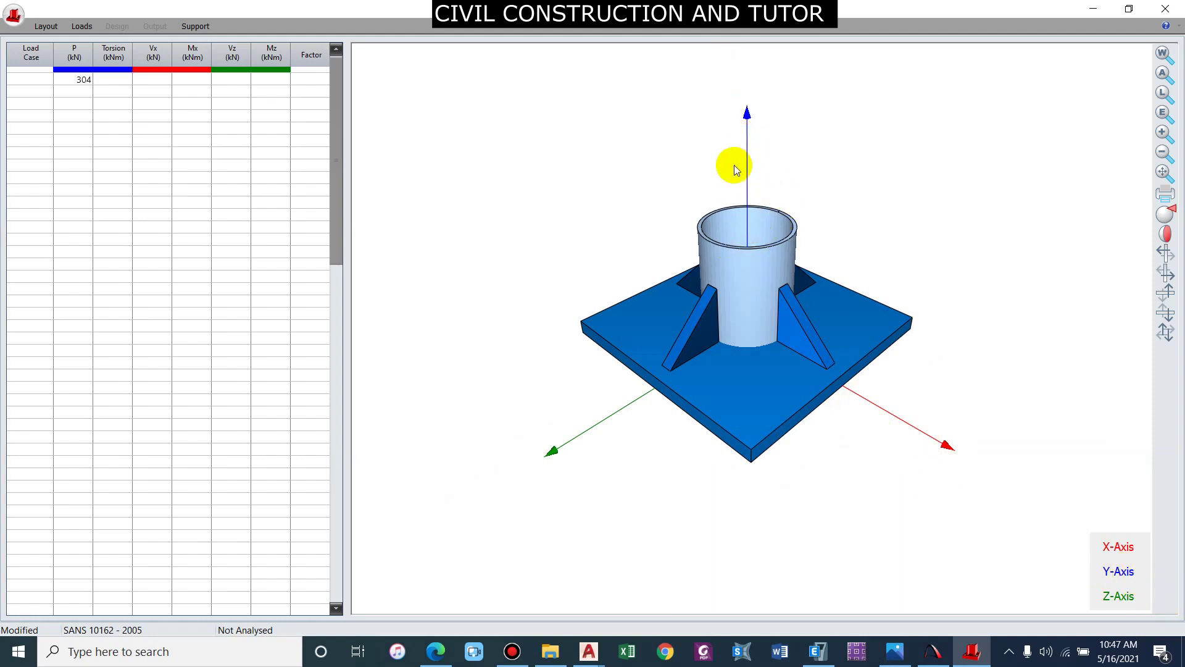
Set the load factor to 1 and the load case number to 1 for the 304 kN load
left_click(311, 79)
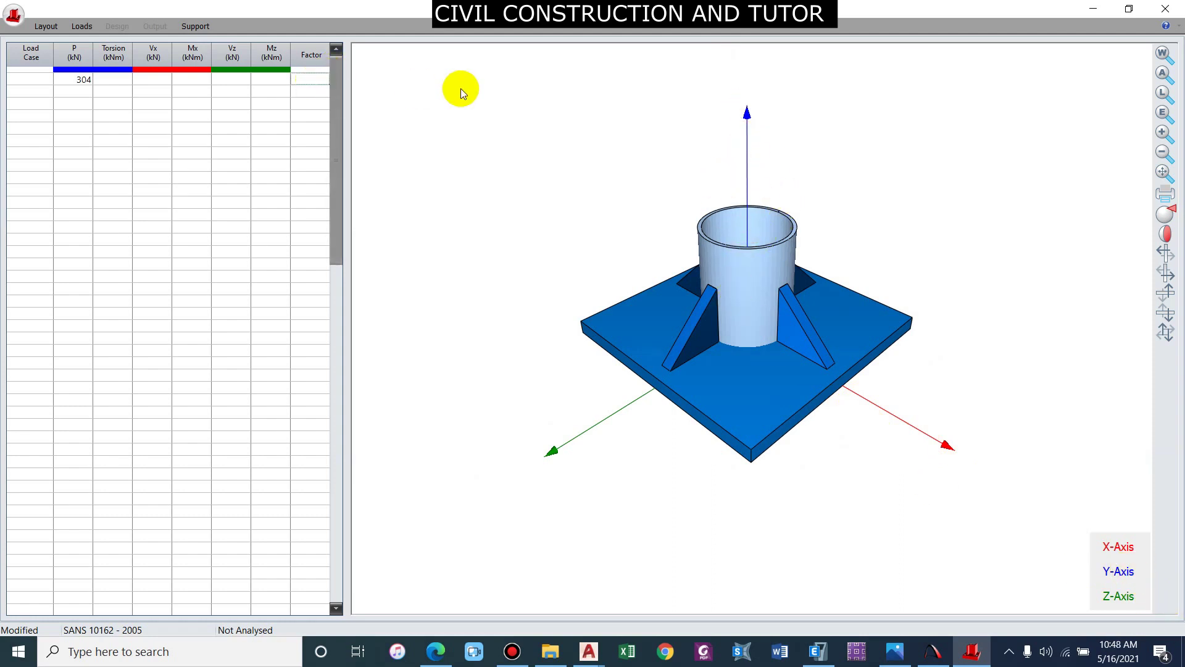
type("1")
key("Return")
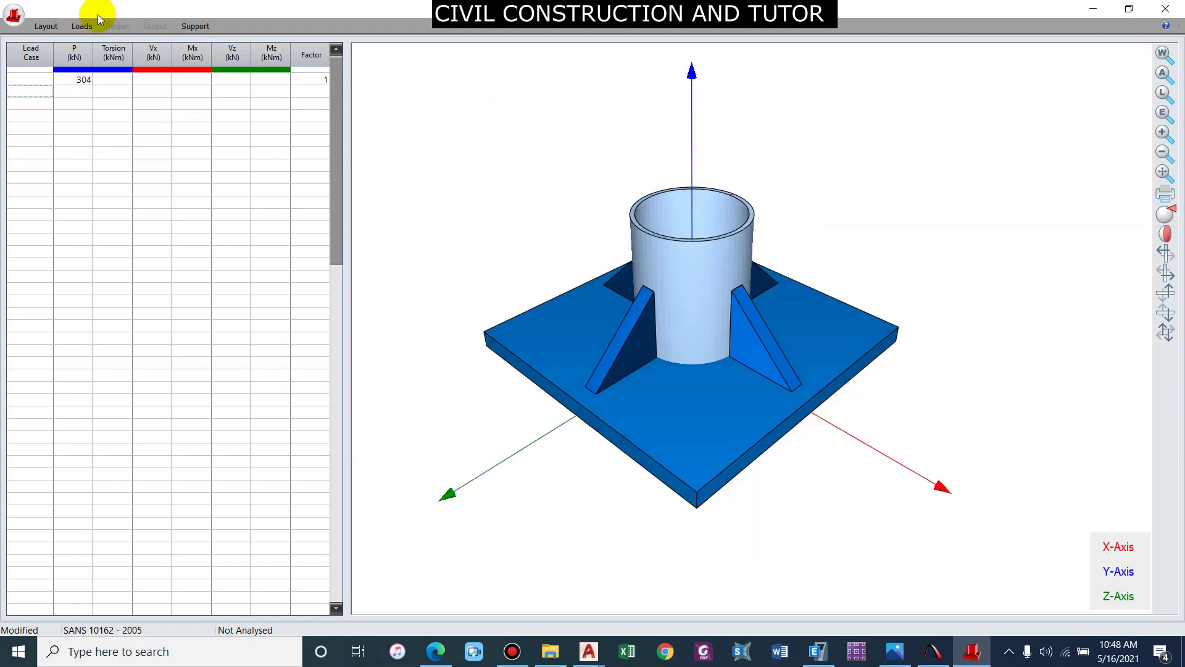
left_click(28, 79)
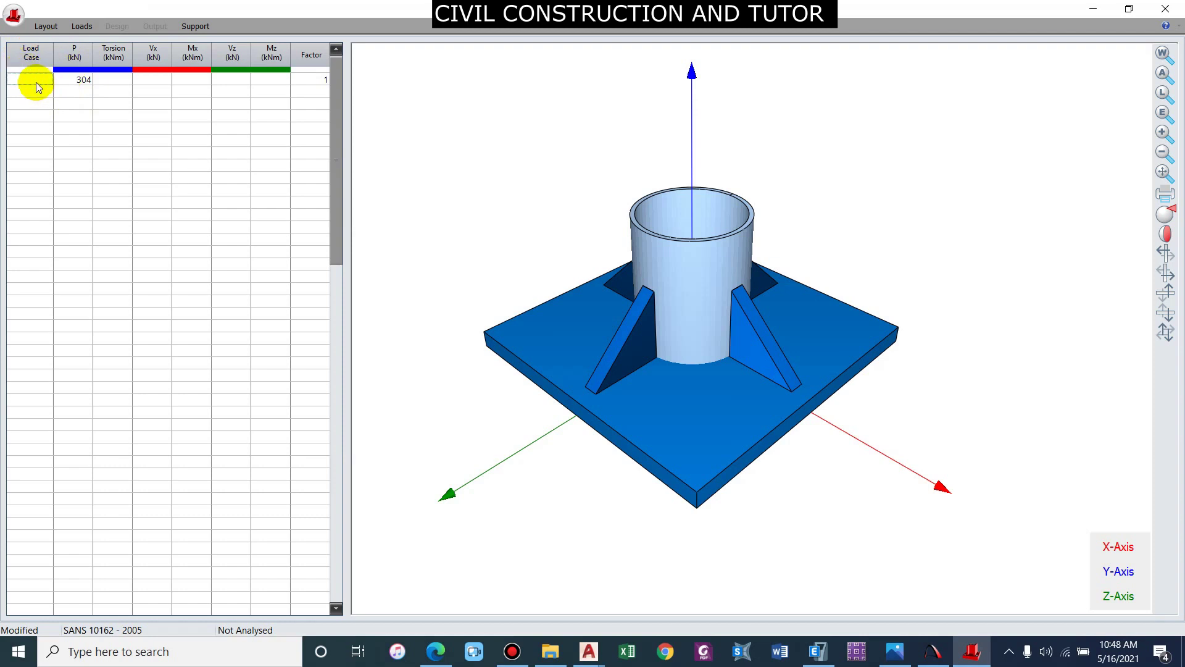
type("1")
key("Return")
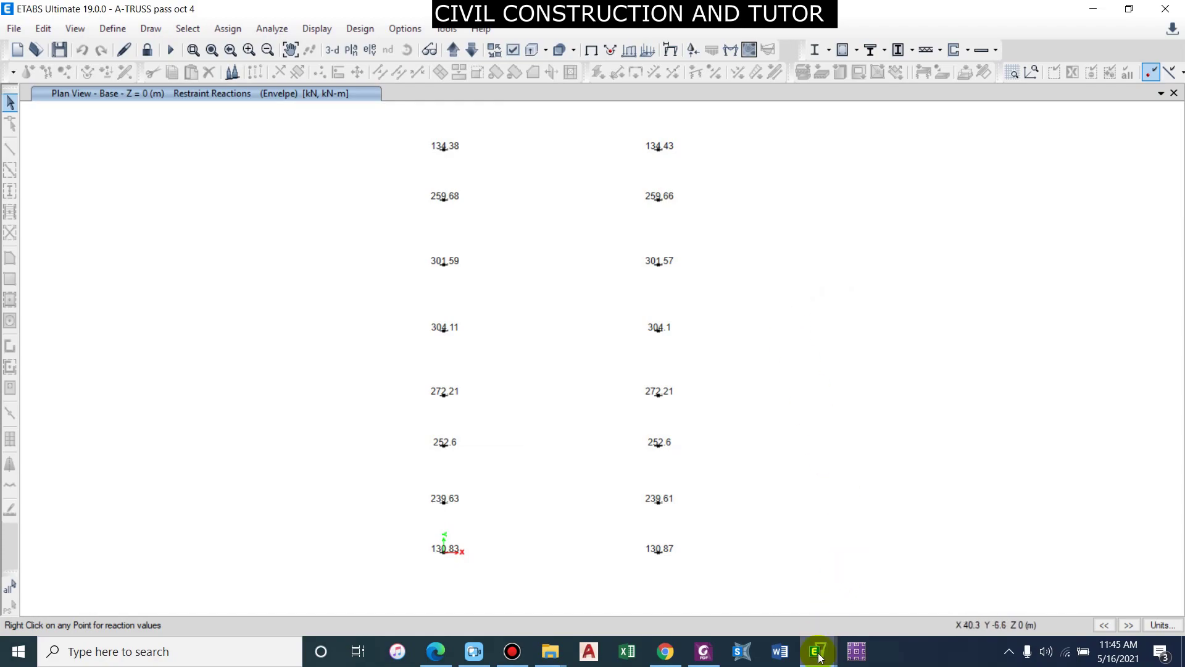
Switch to the Surge Truss model in ETABS and bring its column supports into view
mouse_move(818, 657)
left_click(716, 566)
middle_click_drag(574, 283, 530, 440, "shift")
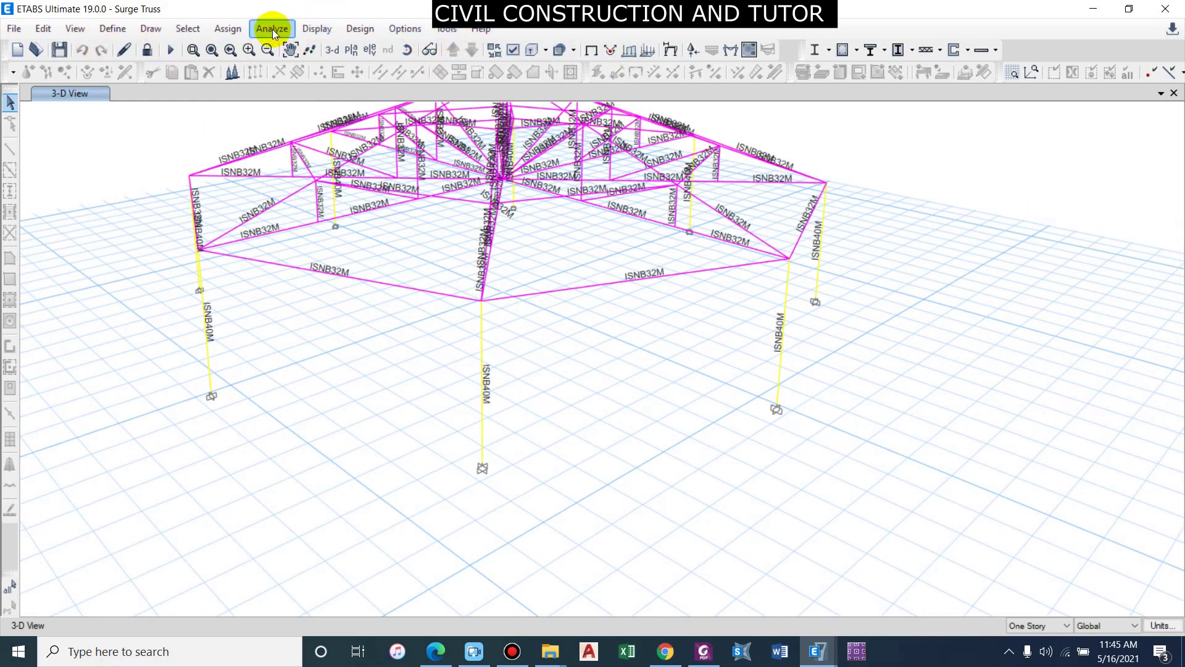
Display the Fz, Mx and My support reactions of the Wind load case as arrows on the surge truss
left_click(314, 30)
mouse_move(392, 117)
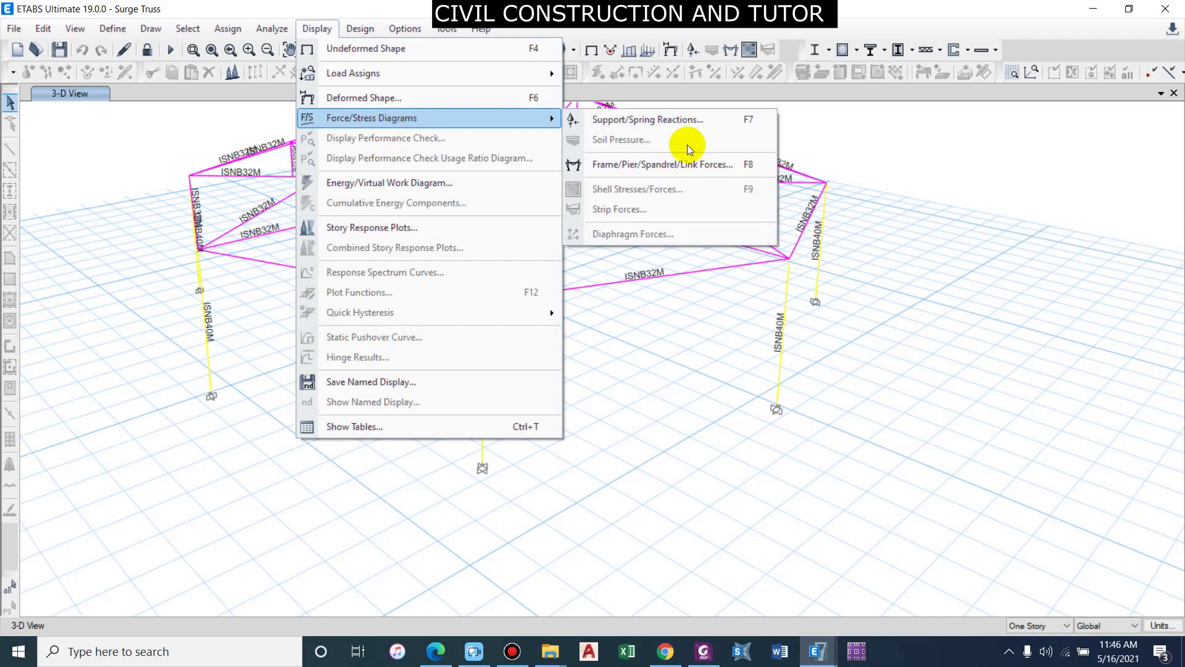
left_click(635, 119)
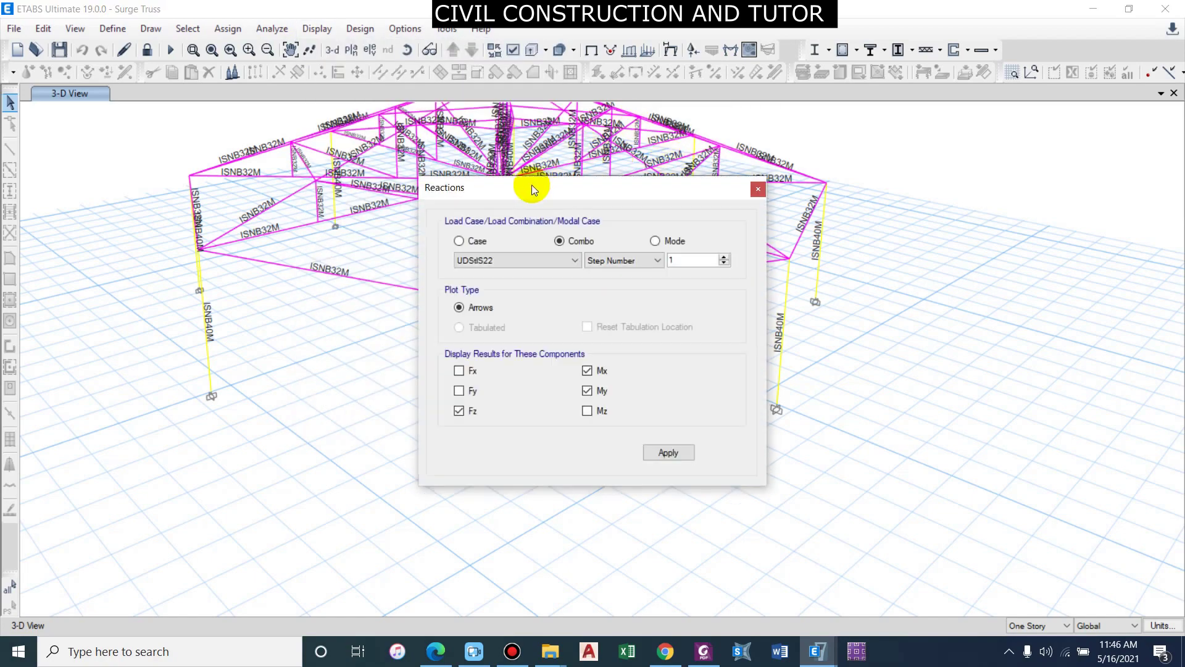
left_click_drag(534, 189, 963, 181)
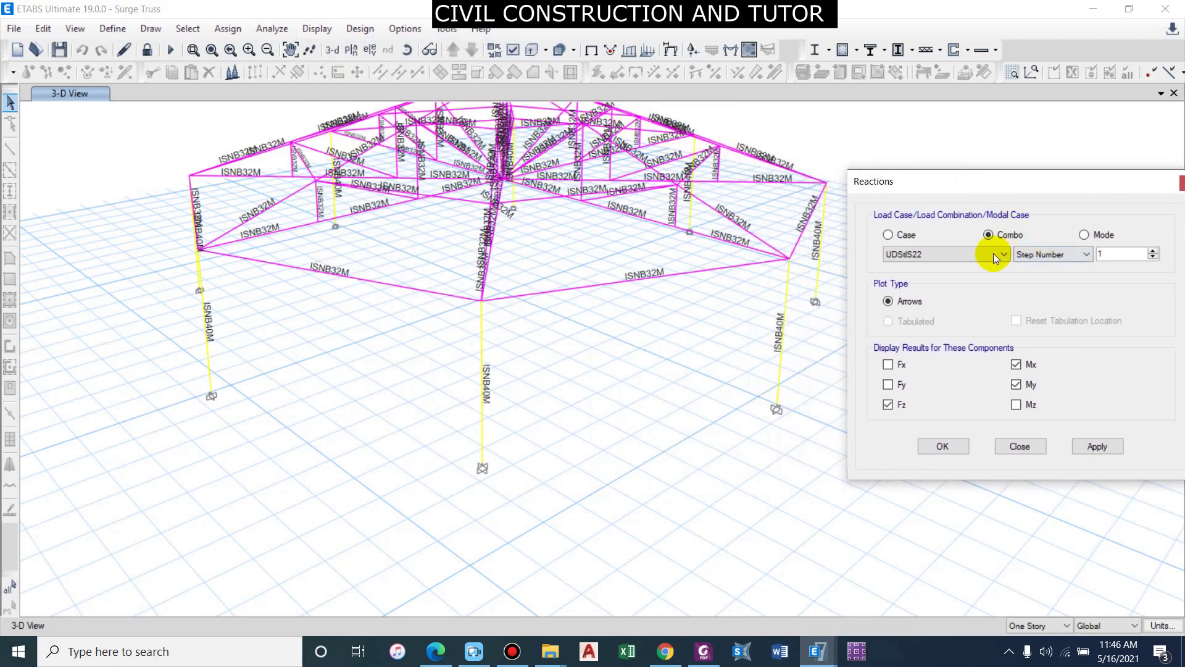
left_click(905, 237)
left_click(913, 251)
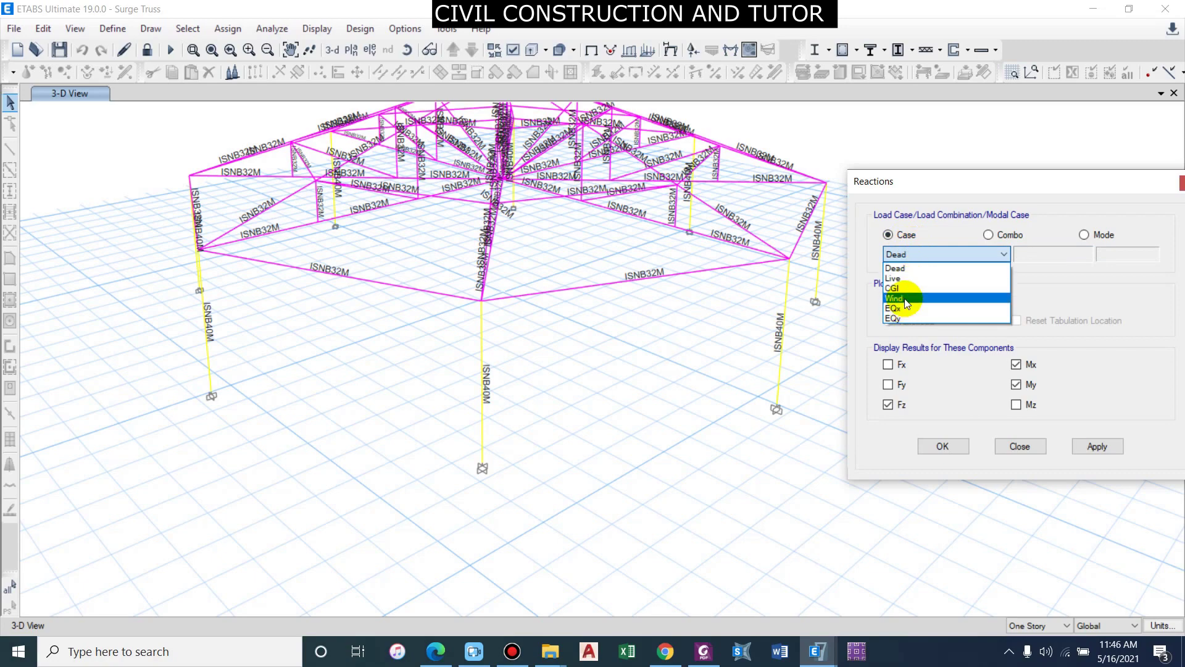
left_click(907, 299)
left_click(1093, 445)
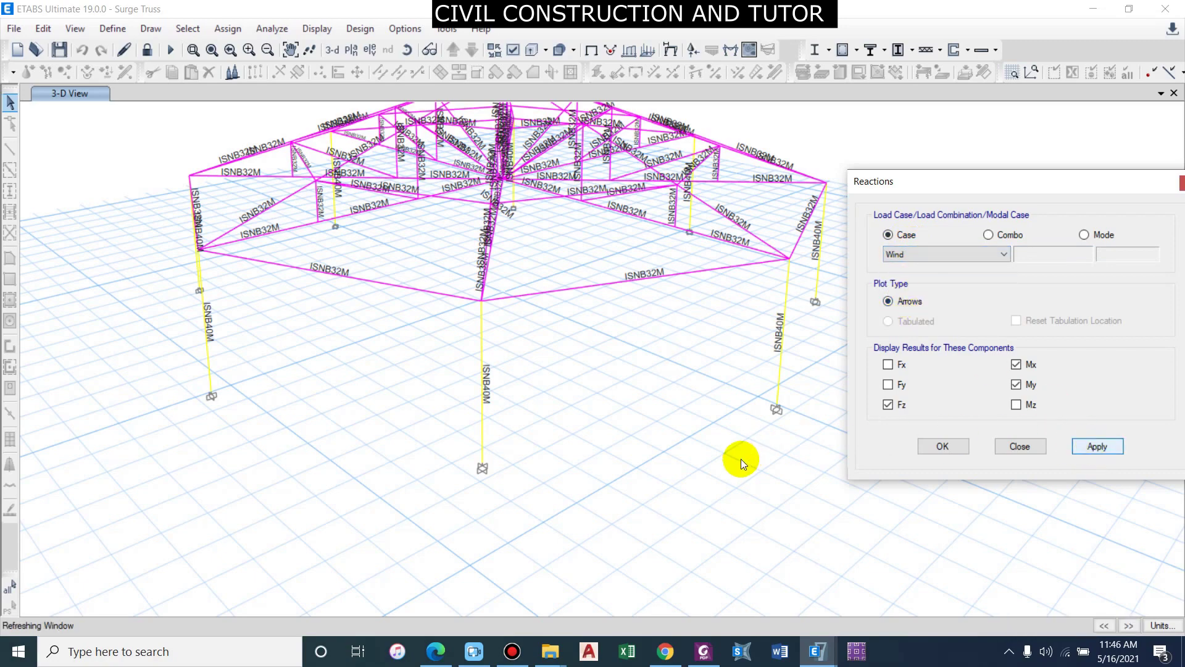
scroll(653, 451, "up", 5)
scroll(710, 468, "down", 8)
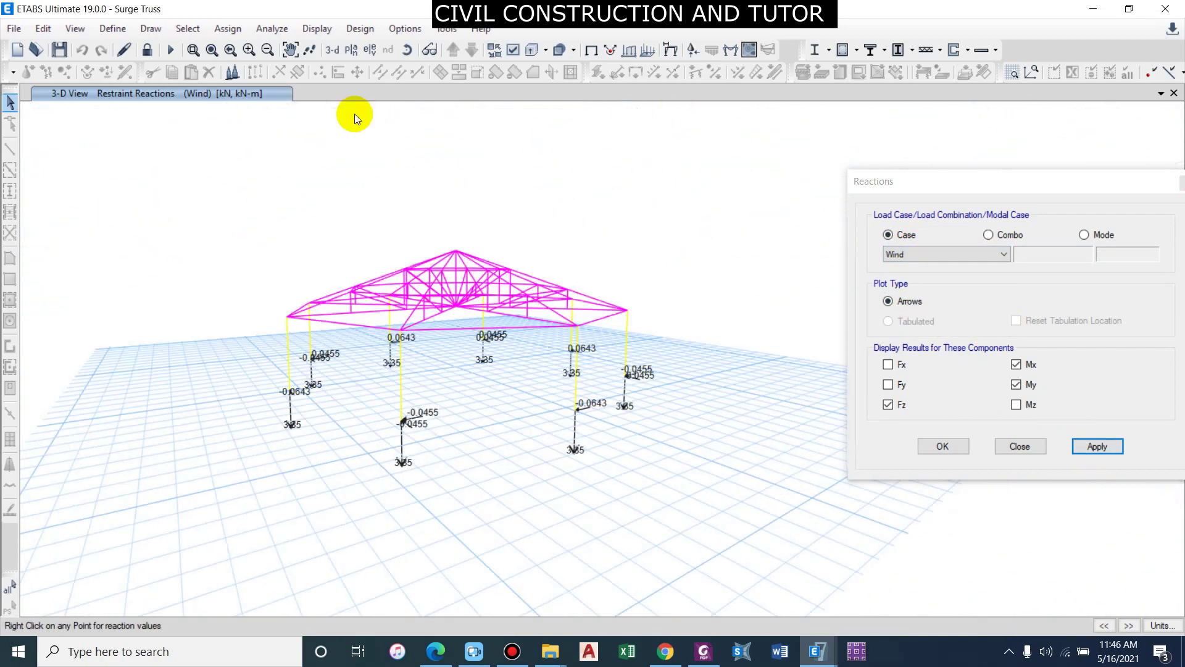
Show the Wind reactions on the plan view of the Base level in place of the 3-D view
left_click(350, 50)
left_click(512, 297)
left_click(636, 508)
left_click(587, 508)
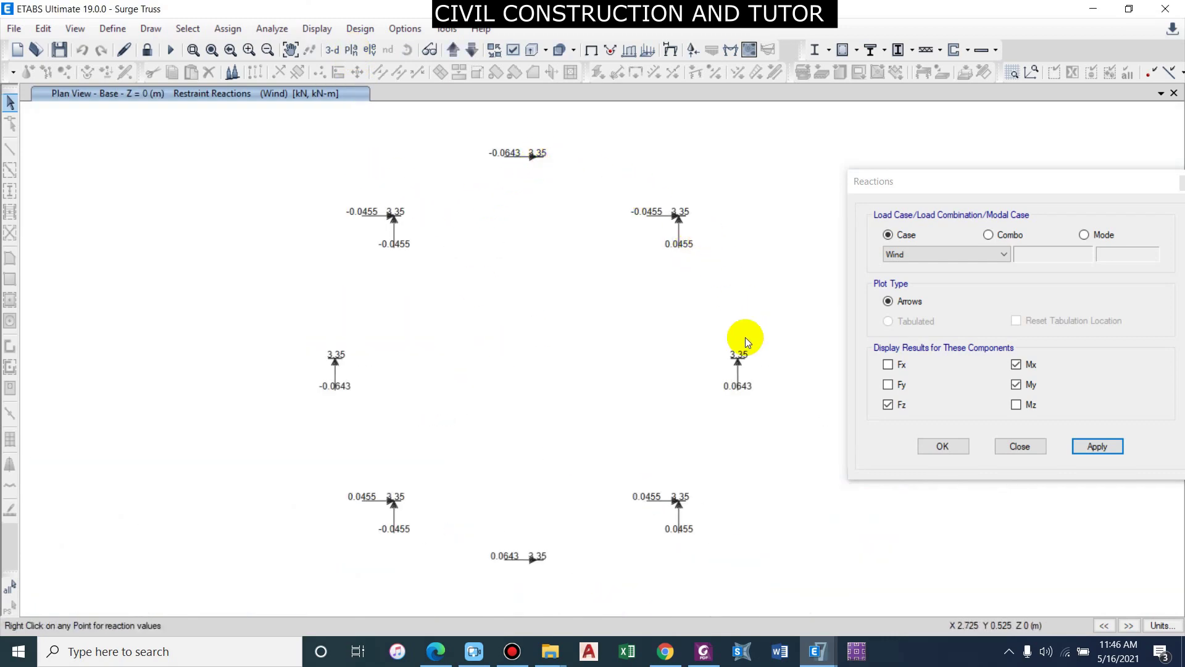
Display the Fz, Mx and My base reactions for the Envelope combination at step number 1 in tabulated form
left_click(948, 257)
left_click(947, 256)
left_click(988, 235)
left_click(985, 254)
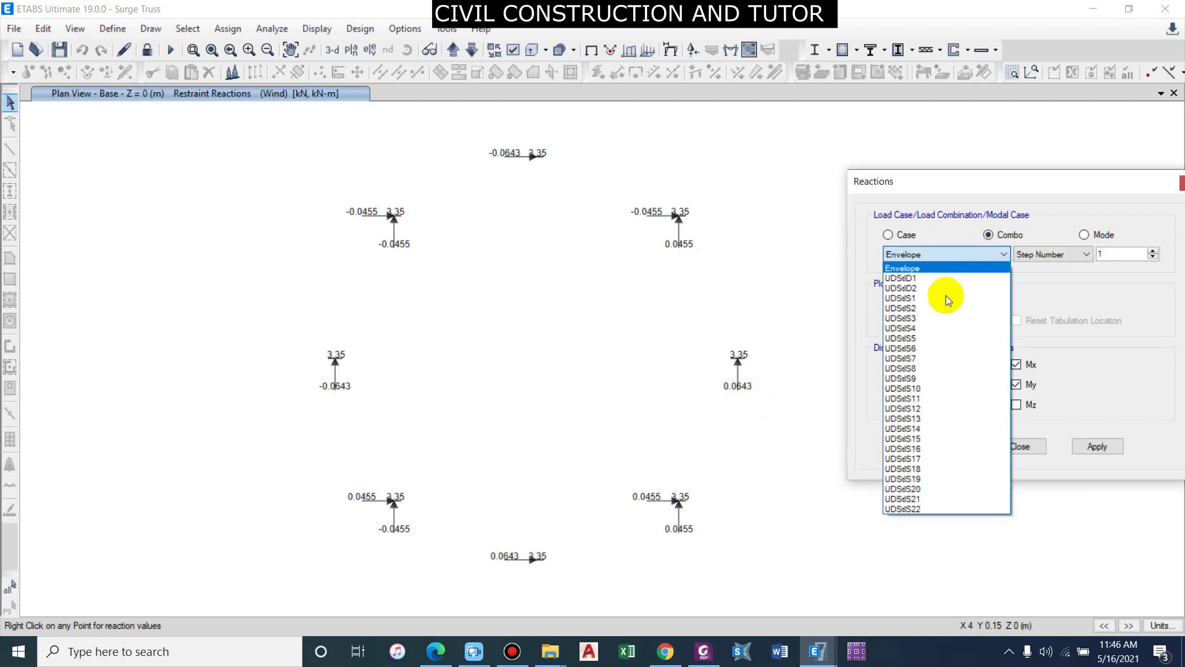
left_click(906, 269)
left_click(1098, 445)
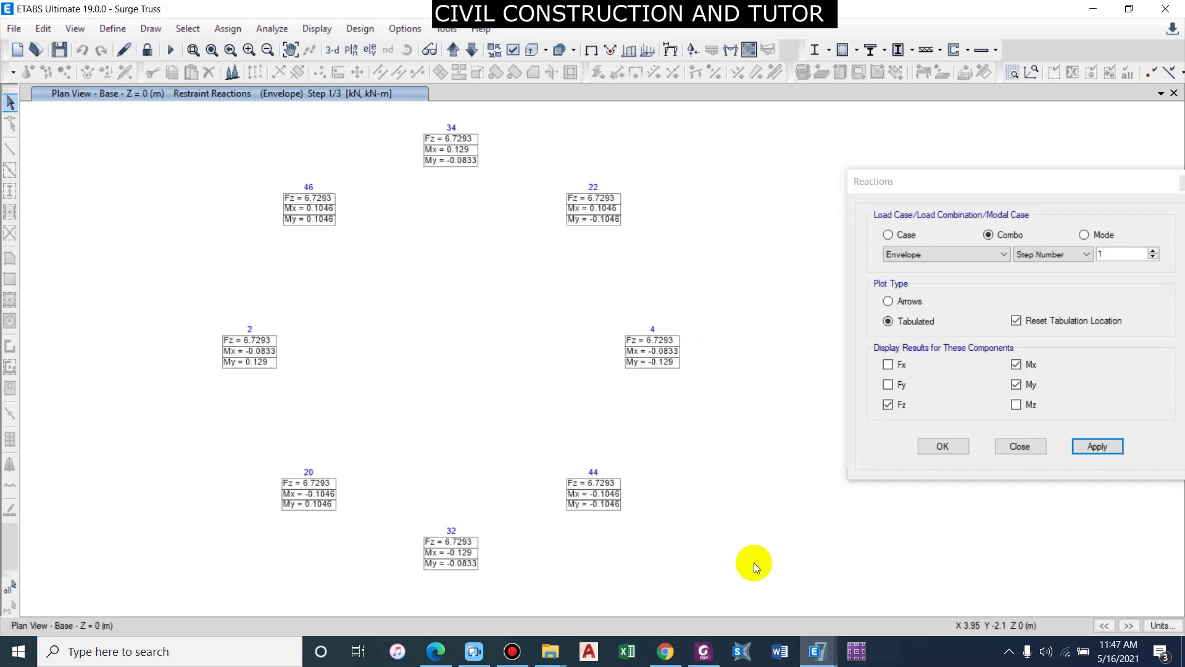
Switch to the PDF drawing UMKSHPP-04-32R06 and examine the surge tank roof truss section and its column supports
left_click(704, 649)
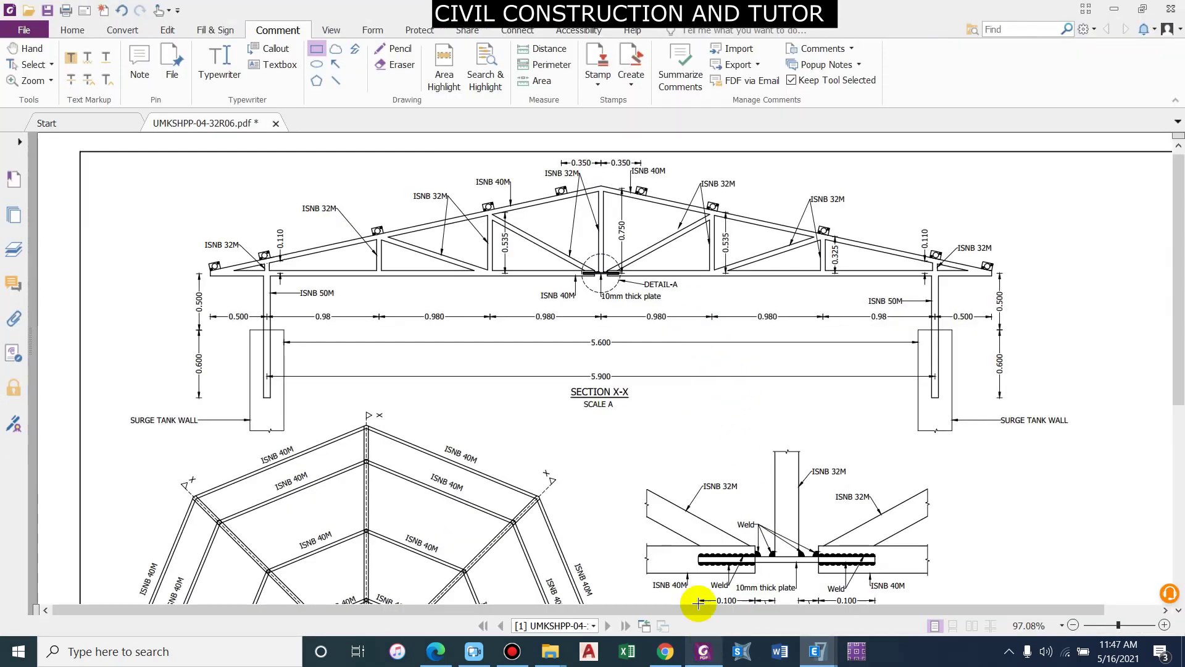
scroll(697, 407, "up", 1)
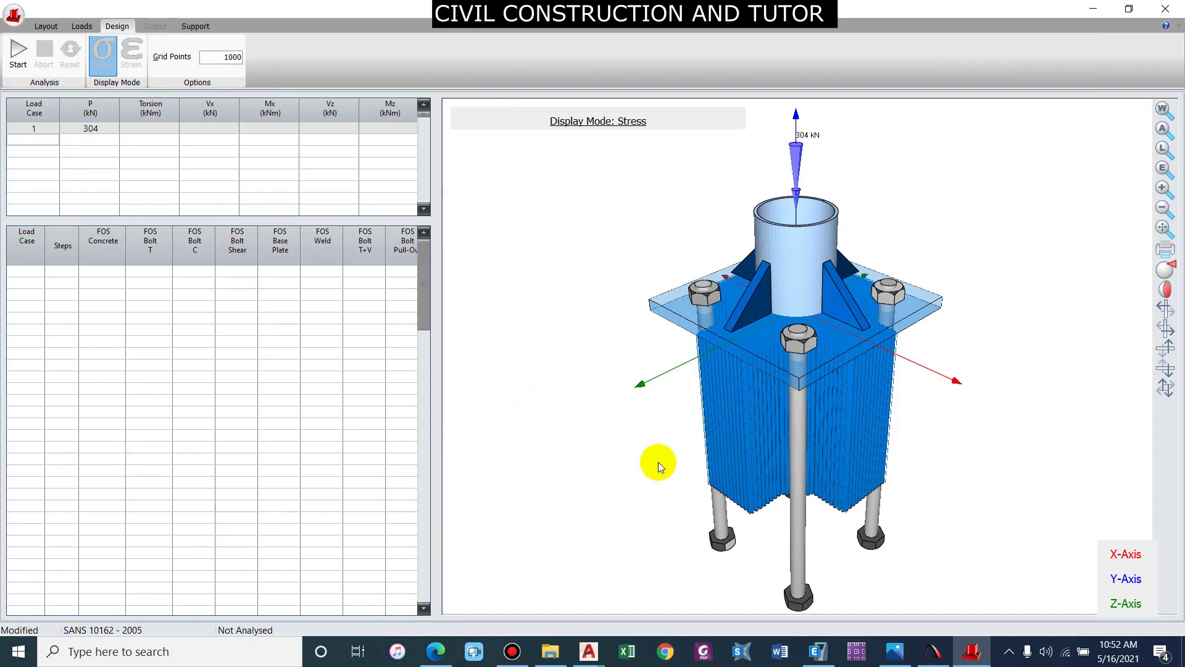
Change the steel code of practice for the current analysis to Eurocode 3 - 2005
left_click(101, 631)
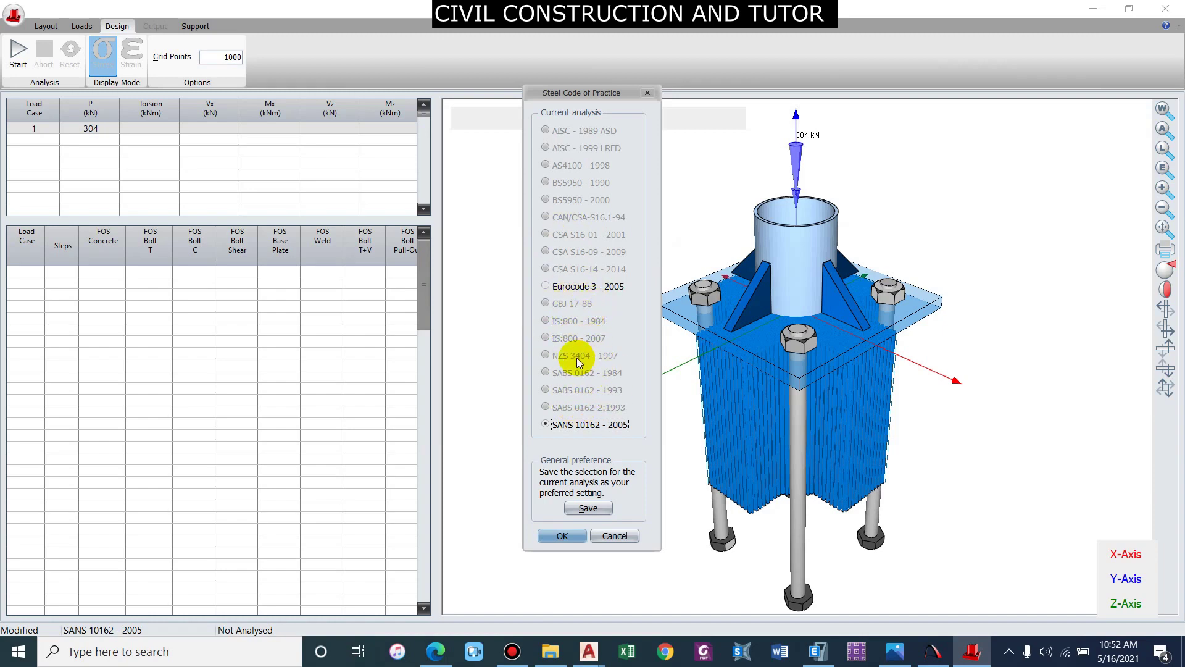
left_click(573, 288)
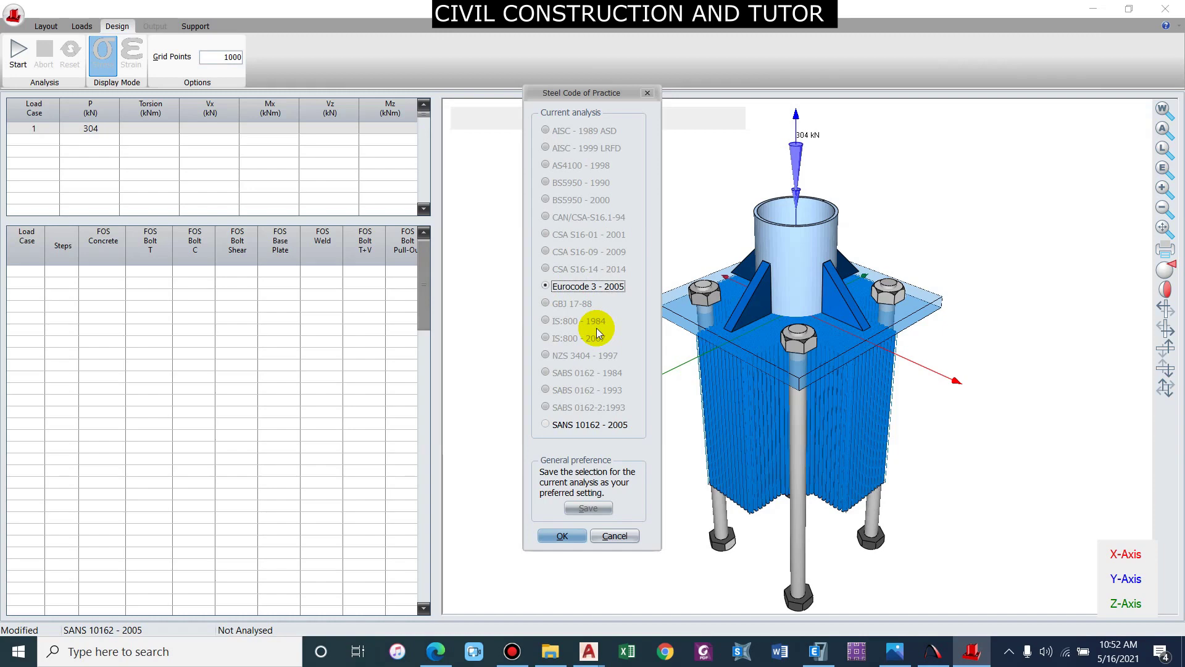
left_click(562, 536)
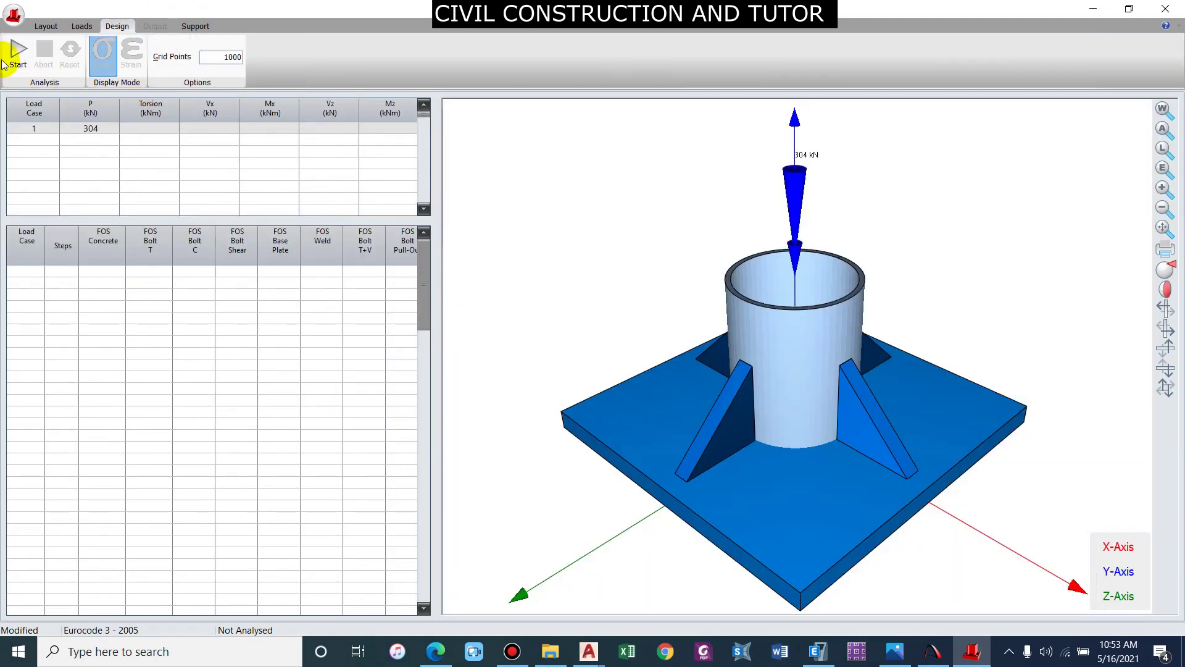
Run the base plate analysis and display its results in Strain mode
left_click(5, 61)
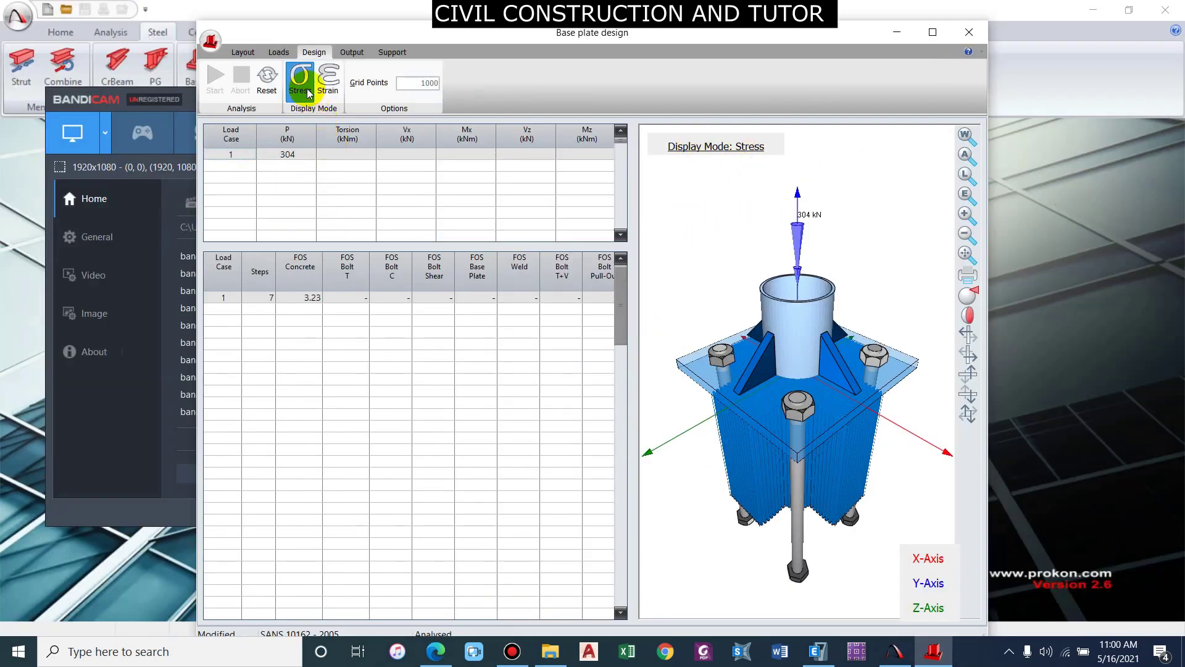
left_click(966, 254)
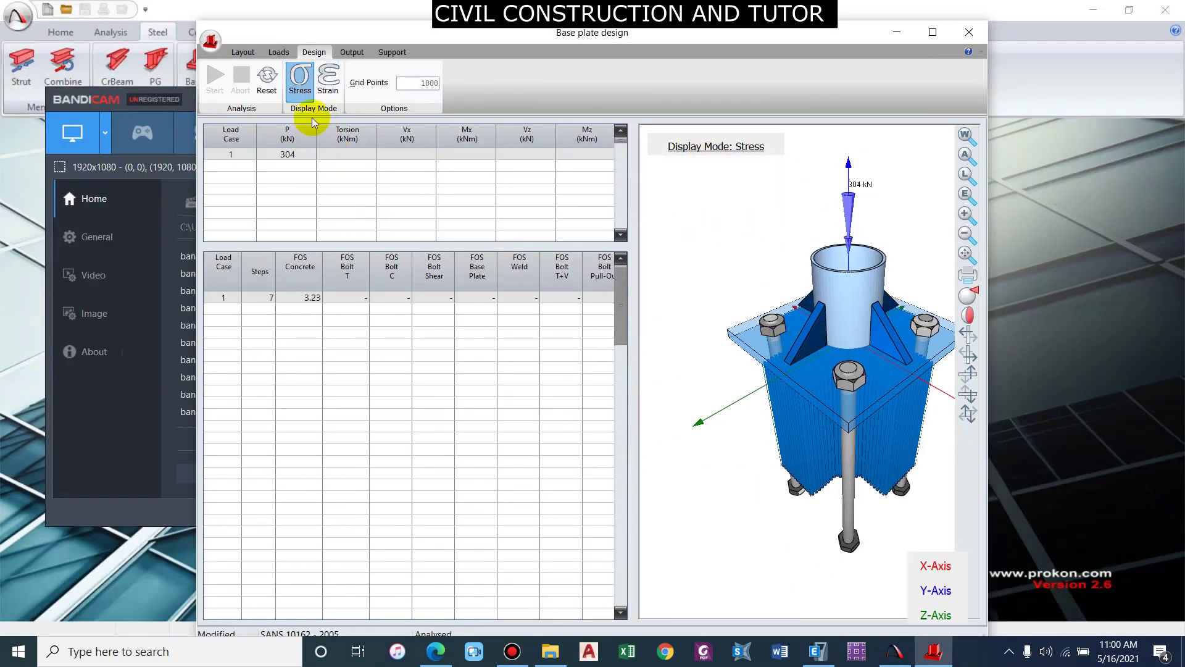
left_click(328, 79)
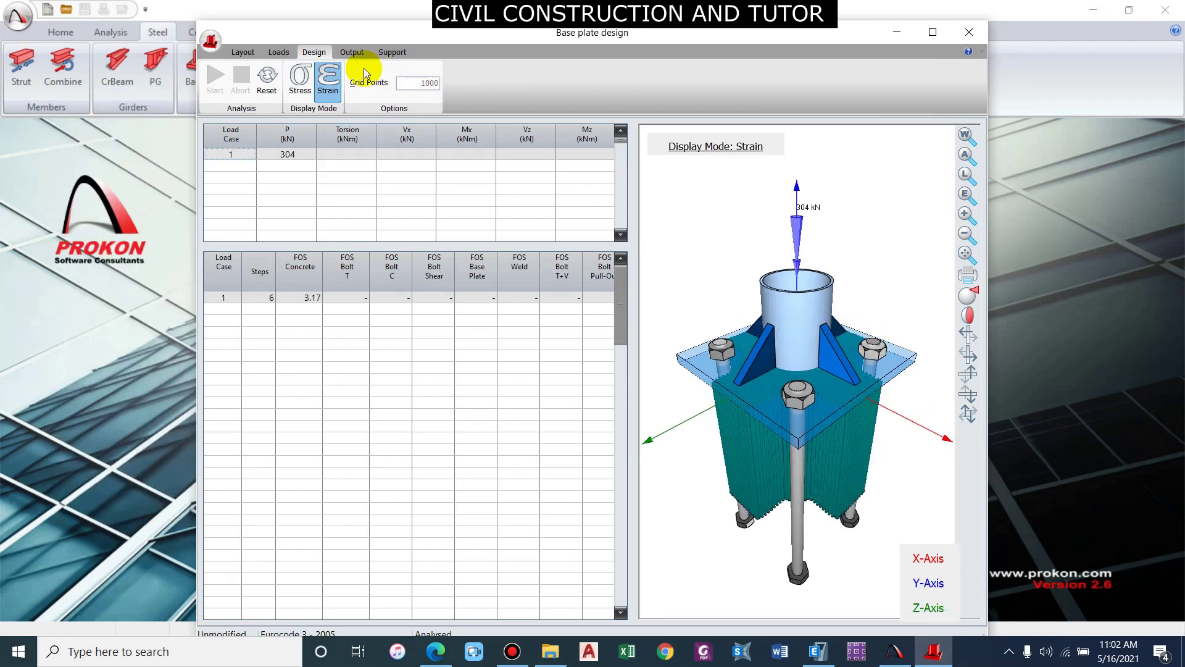
Examine the calculation sheet, from material, plate, weld and bolt properties through the load case 1 checks to the weld capacity
left_click(352, 52)
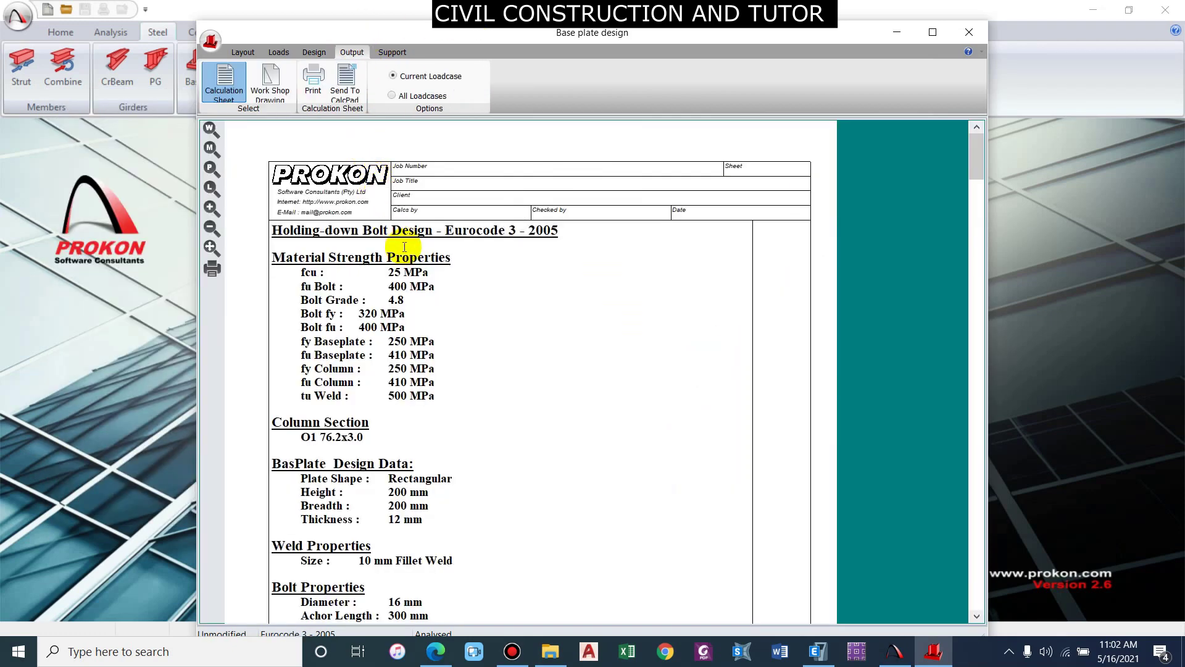
scroll(409, 264, "down", 1)
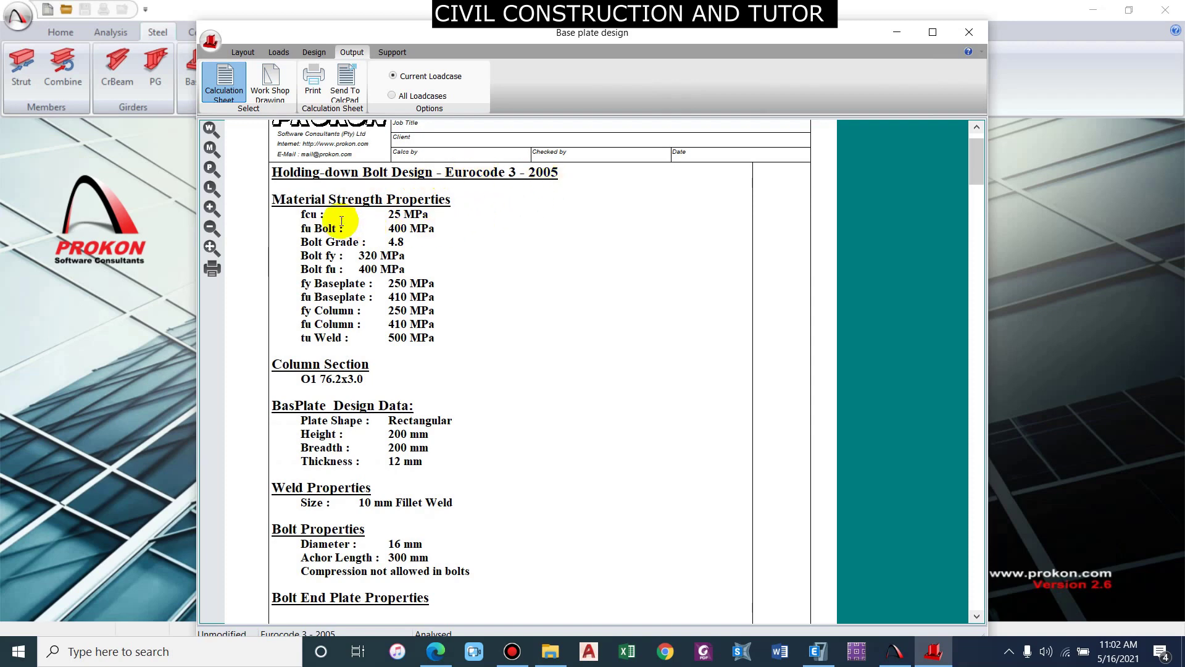
scroll(414, 287, "down", 2)
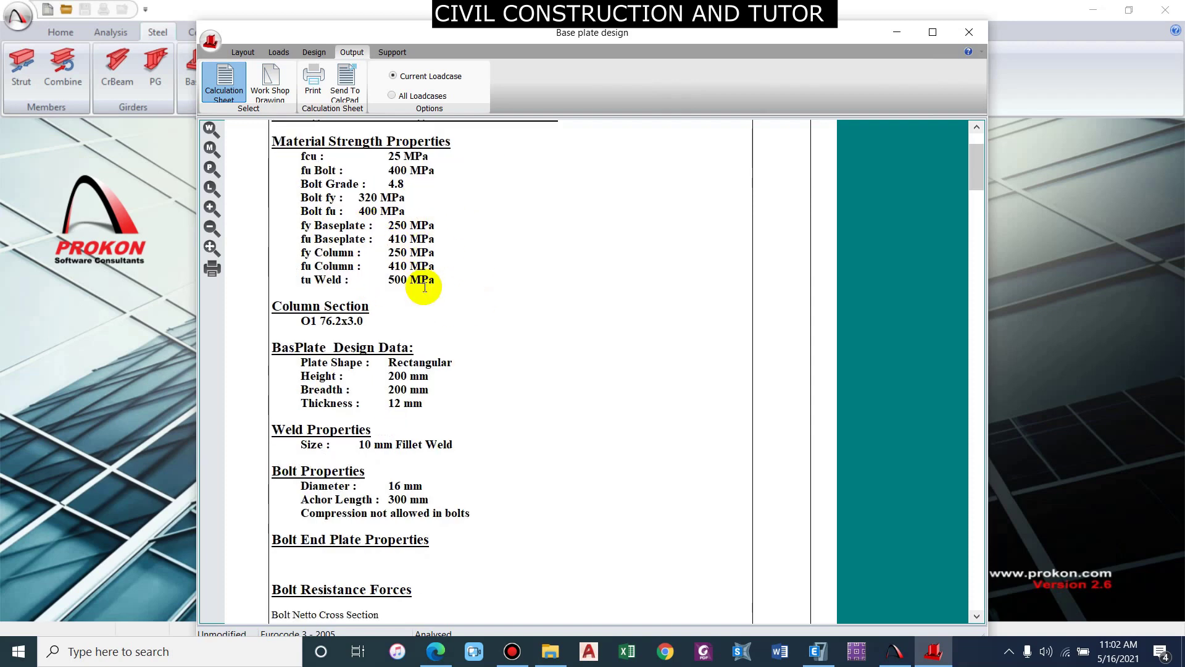
scroll(418, 334, "down", 2)
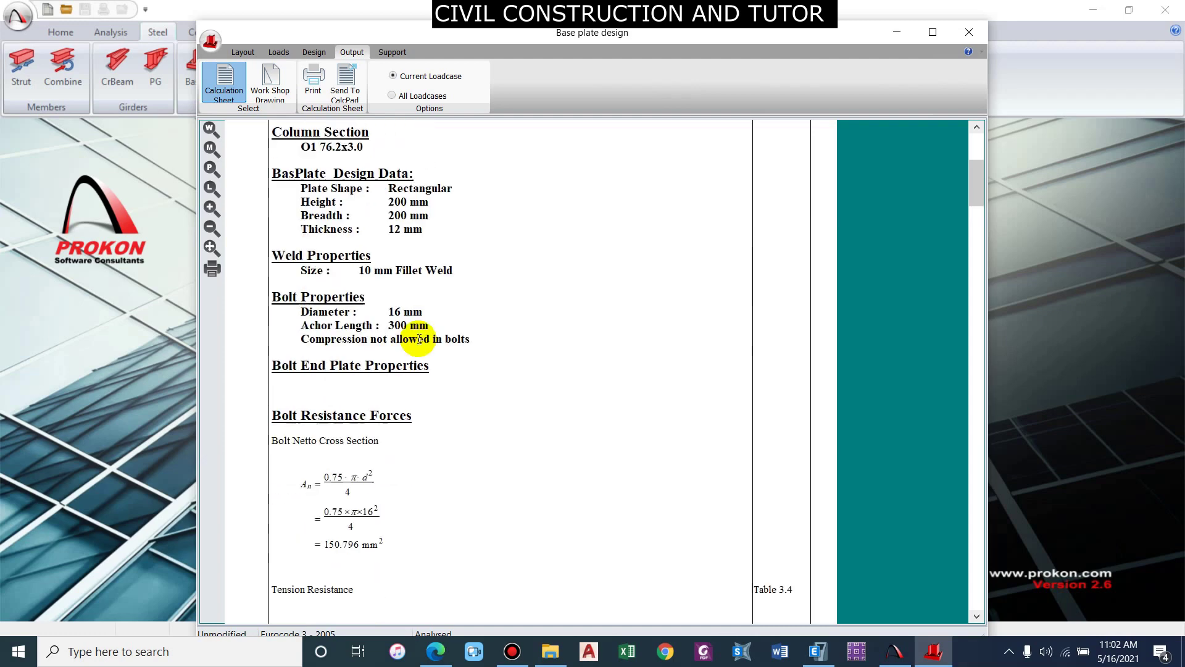
scroll(407, 327, "down", 1)
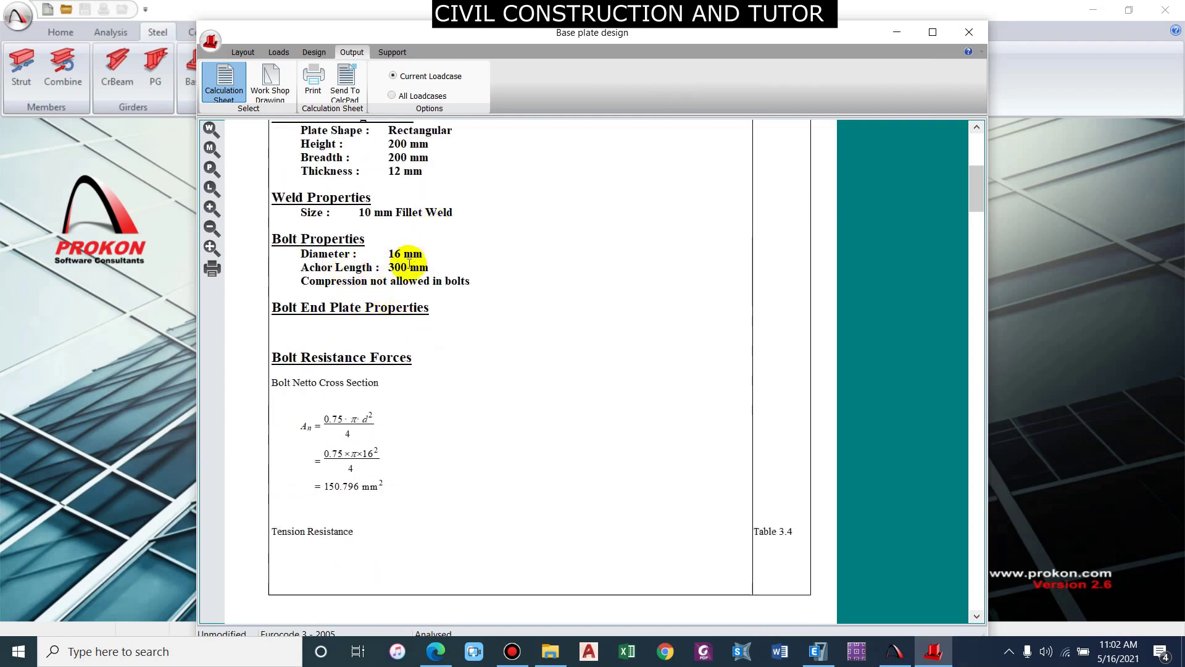
scroll(417, 288, "down", 3)
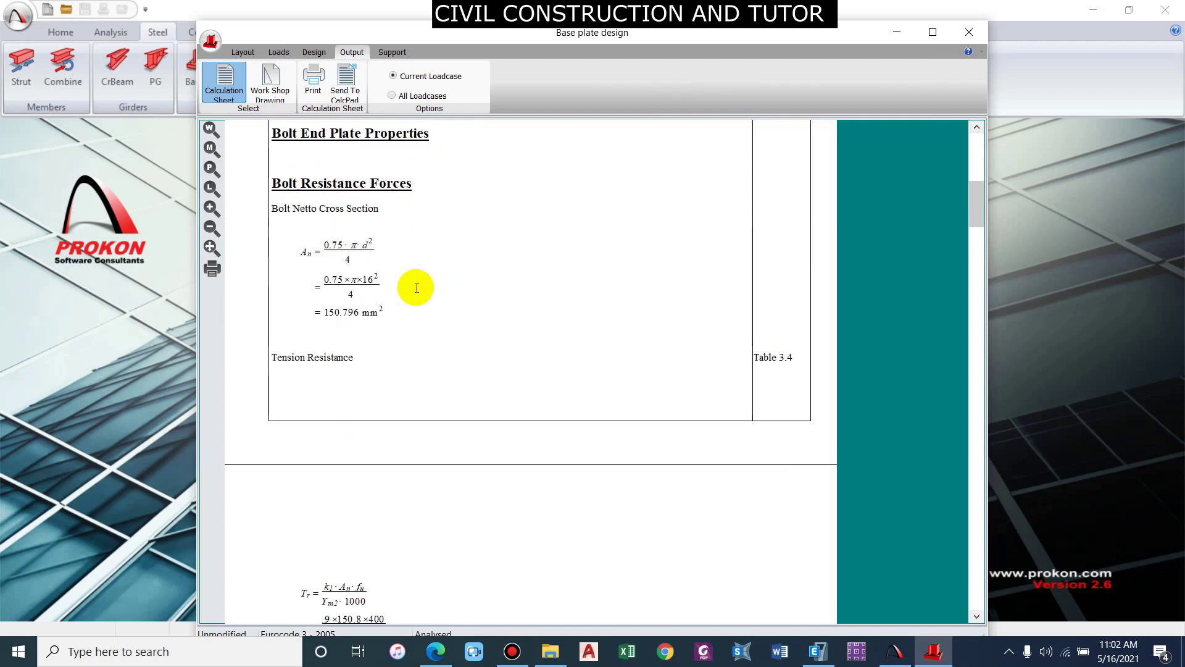
scroll(417, 288, "down", 8)
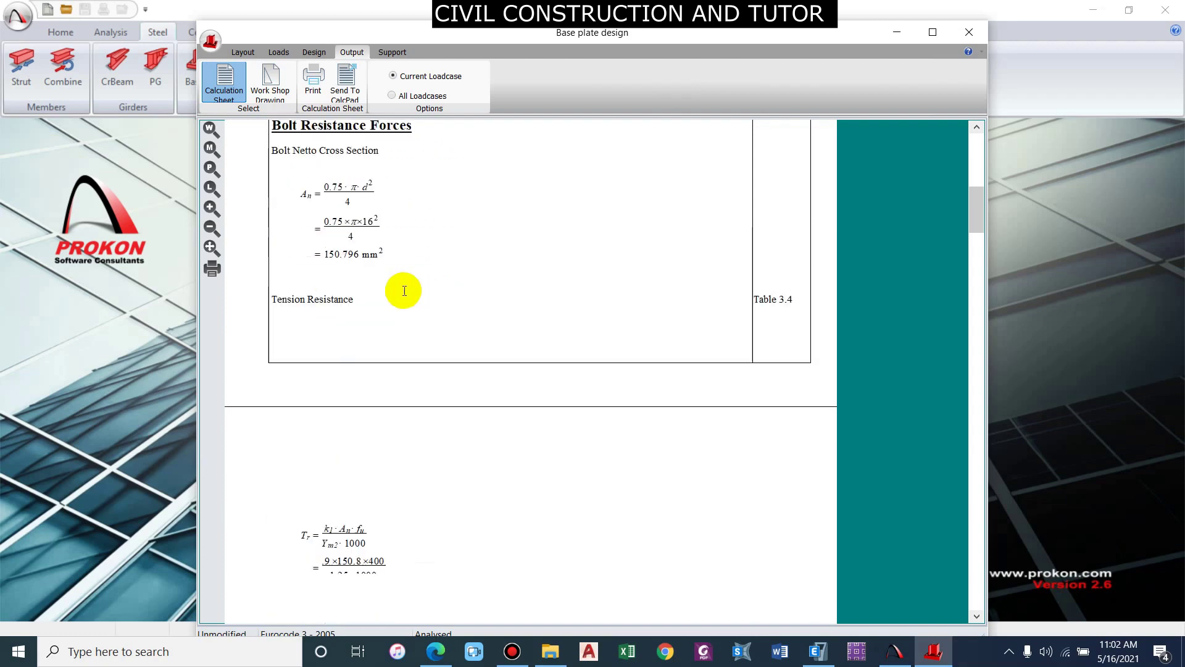
double_click(556, 34)
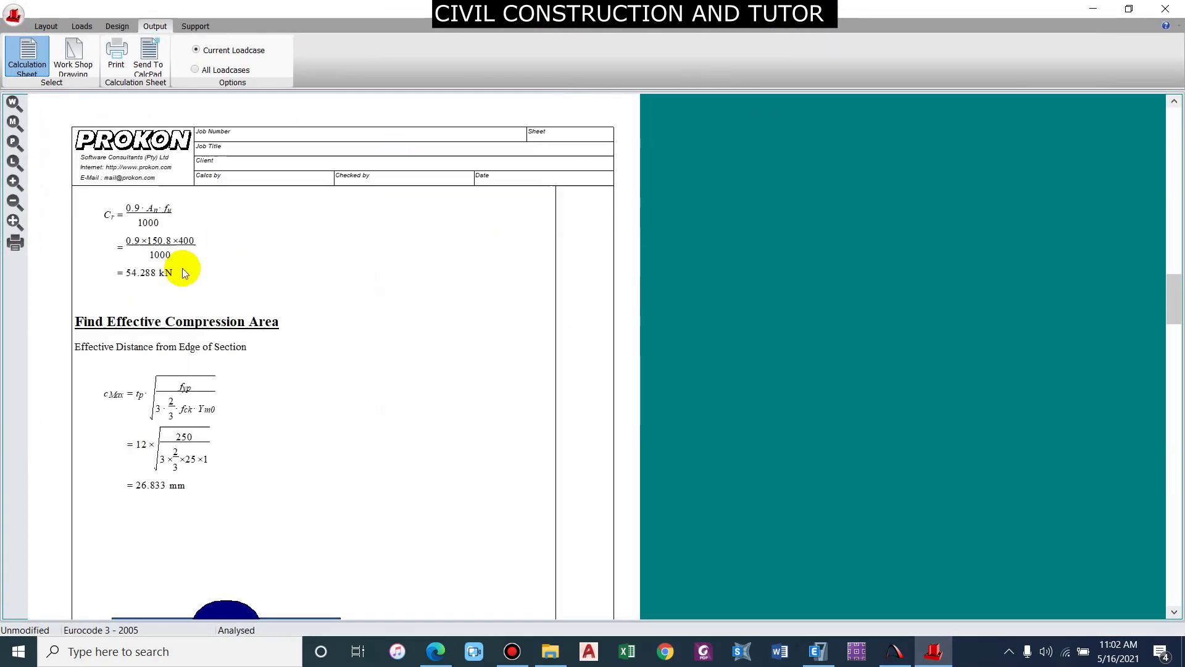
scroll(183, 272, "down", 10)
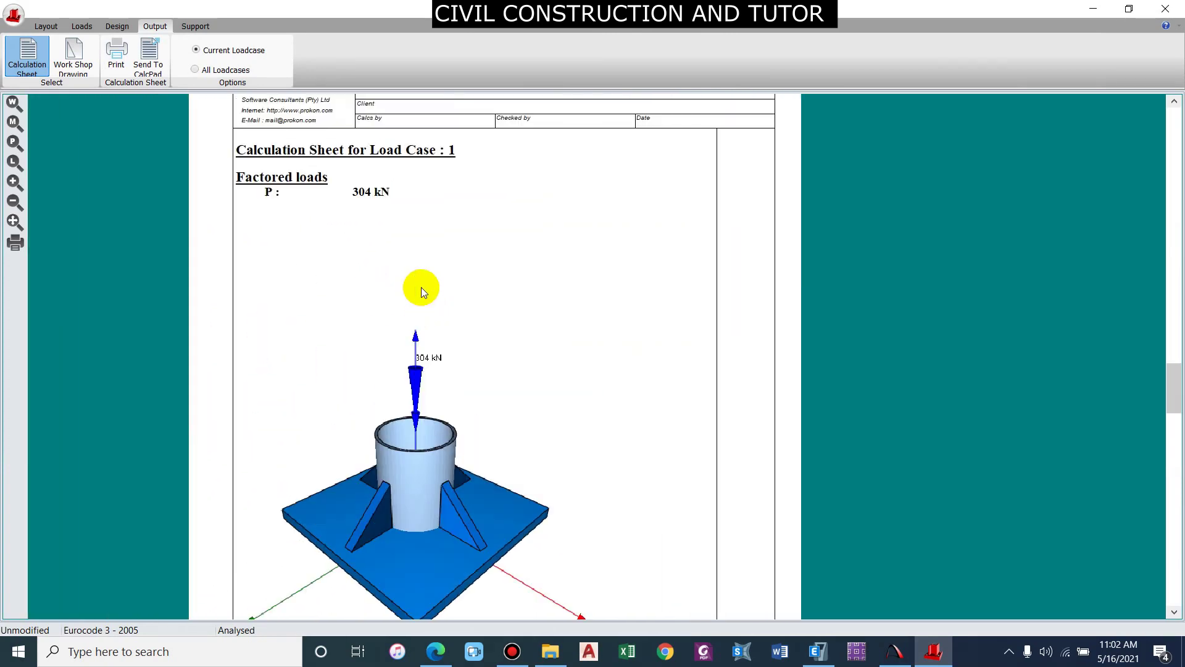
scroll(429, 305, "down", 10)
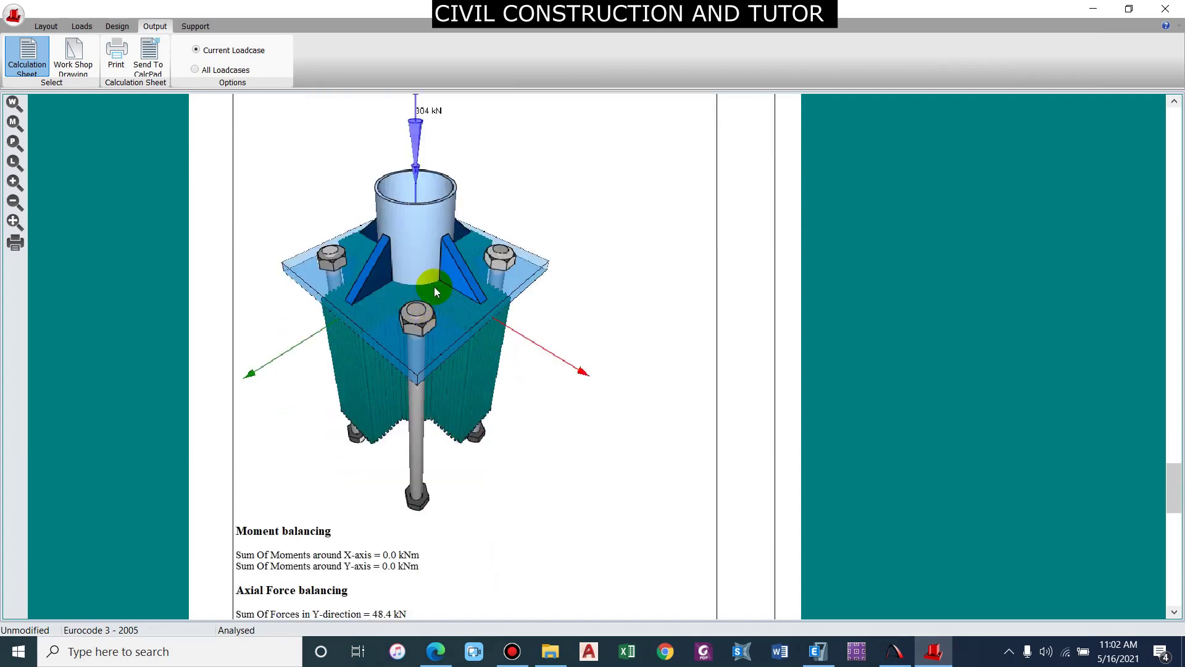
scroll(392, 336, "down", 20)
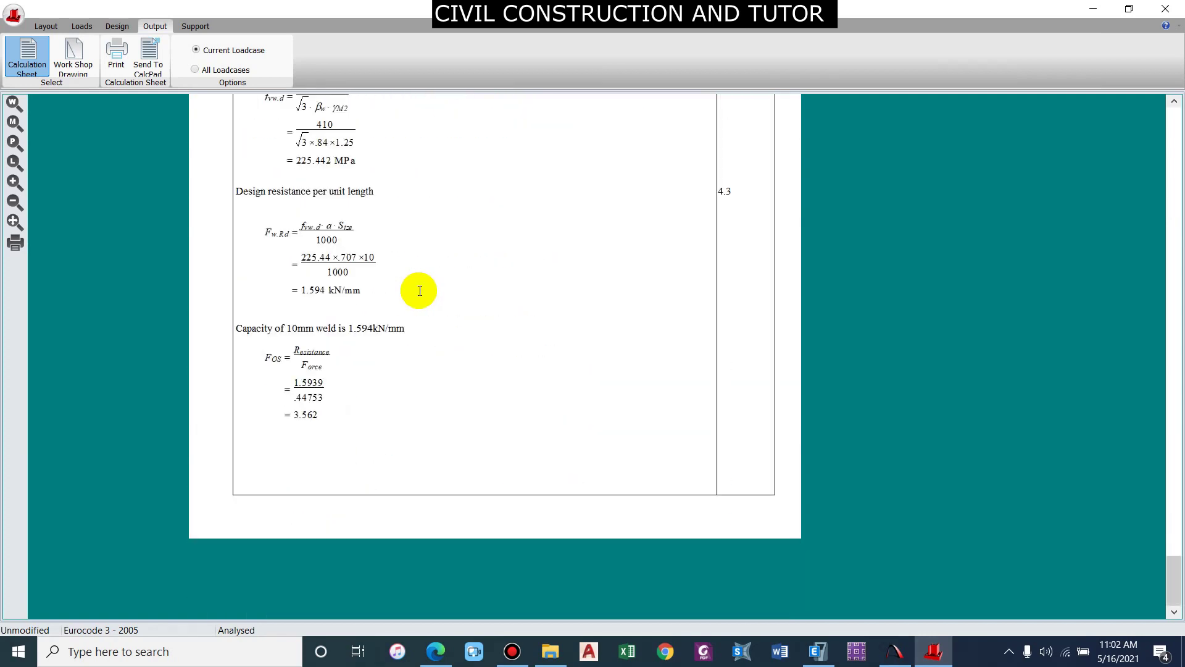
scroll(390, 256, "up", 15)
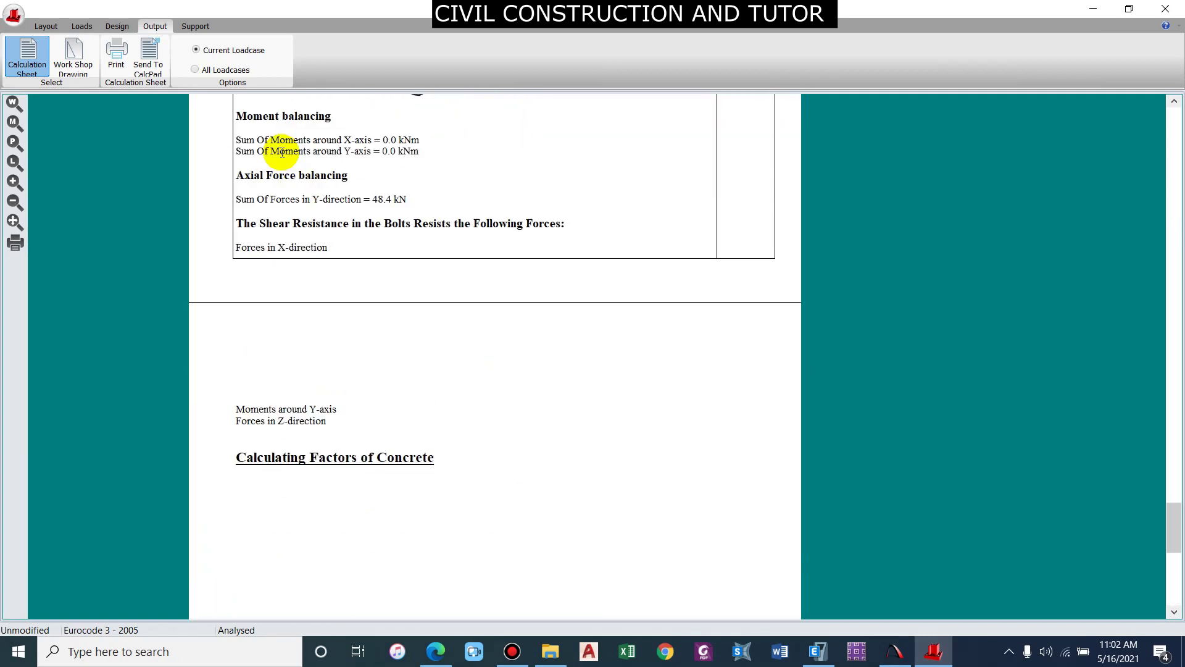
Display the workshop drawing and inspect the base plate's side and top views with their dimensions
left_click(77, 50)
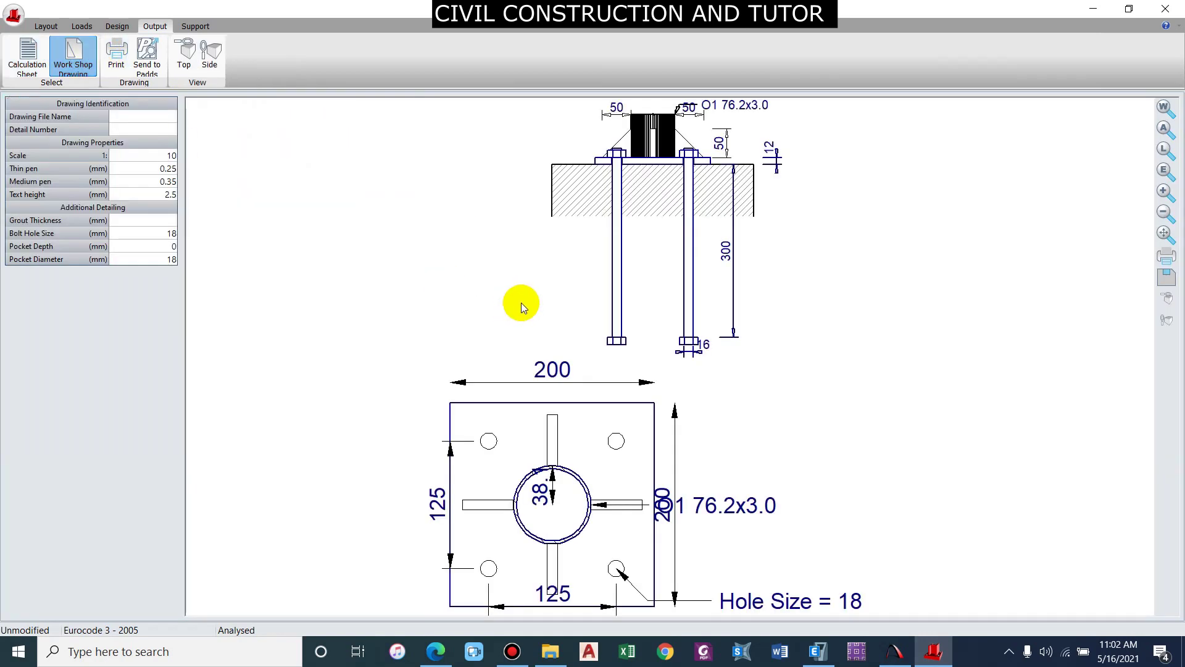
scroll(647, 293, "up", 2)
scroll(646, 294, "down", 3)
scroll(628, 240, "up", 1)
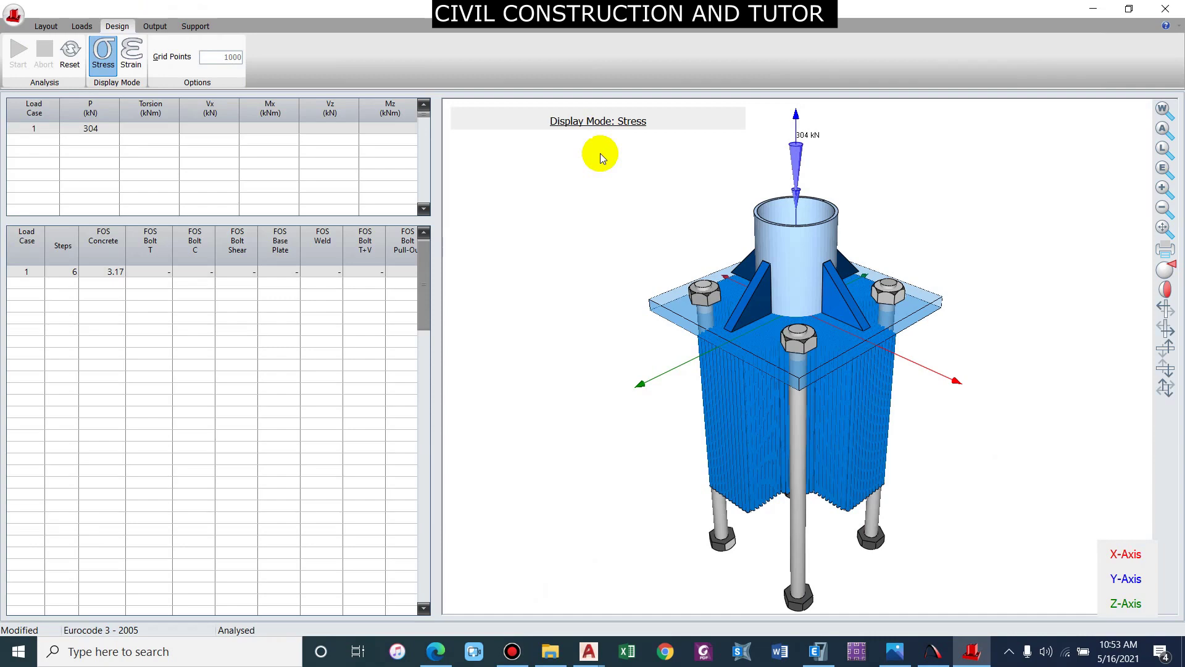
Set the axial load P of load case 1 to 1500 kN after resetting the analysis, and rerun the design
left_click(70, 53)
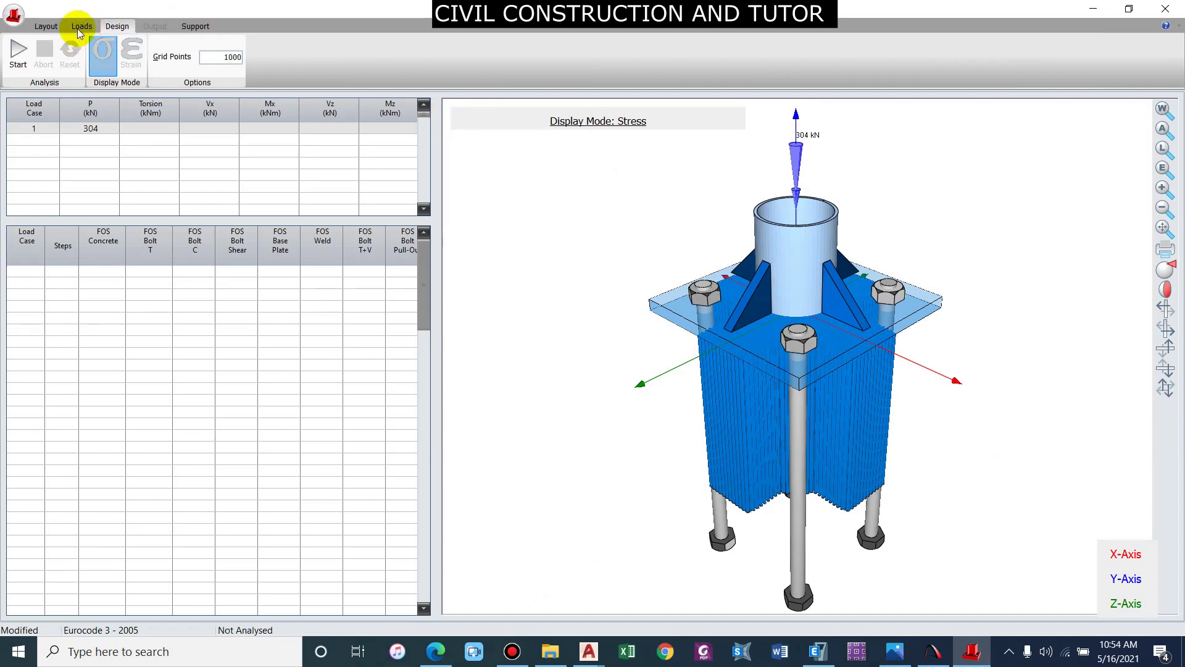
left_click(79, 25)
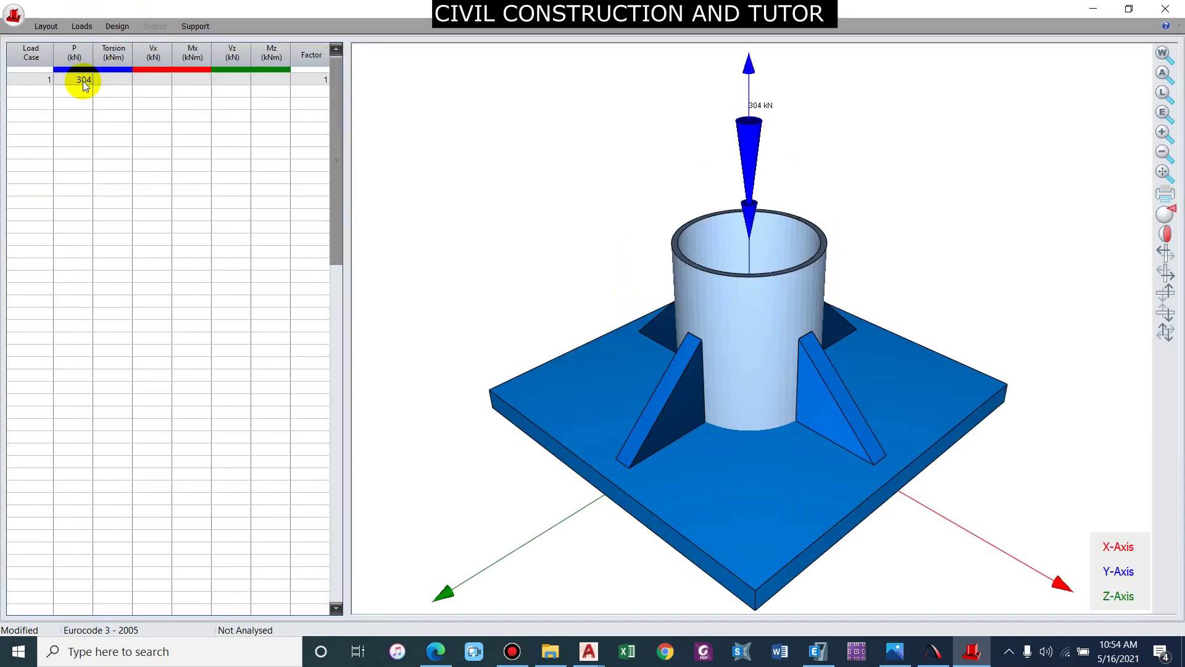
double_click(83, 81)
type("1500")
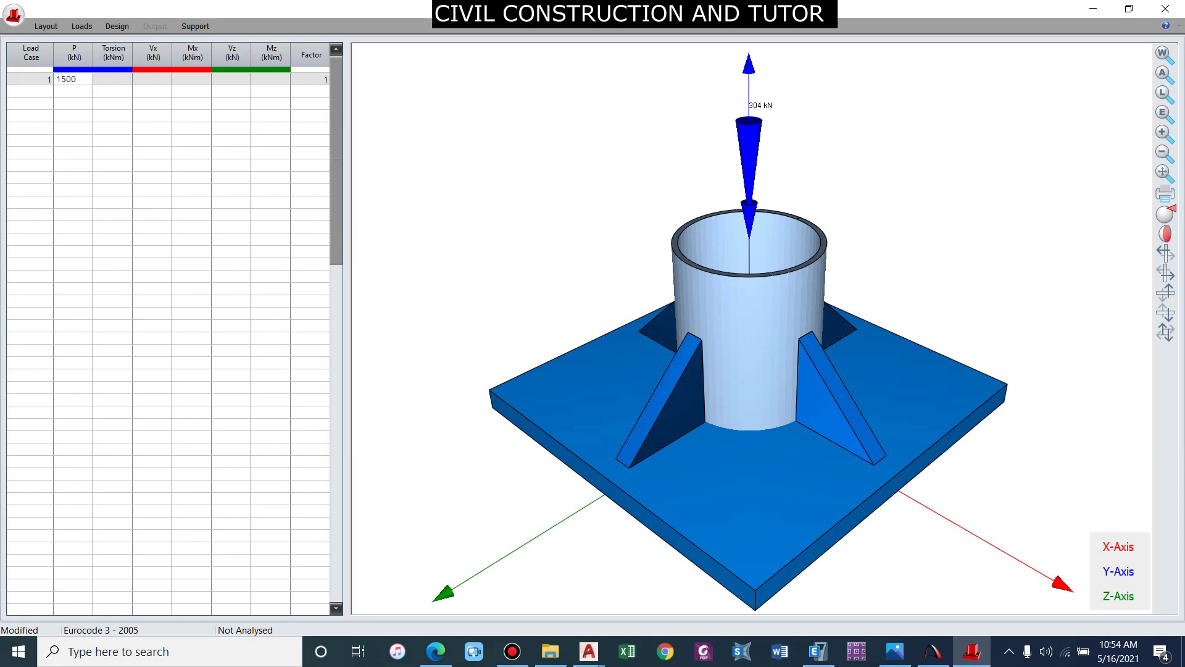
left_click(46, 88)
left_click(117, 26)
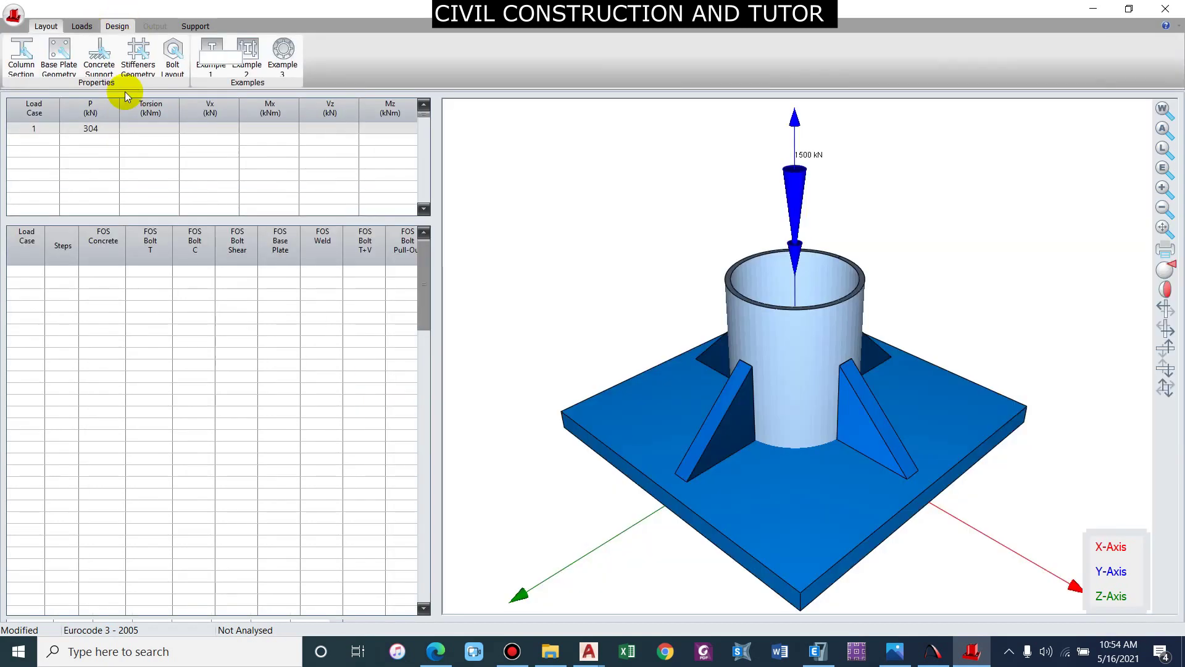
left_click(19, 58)
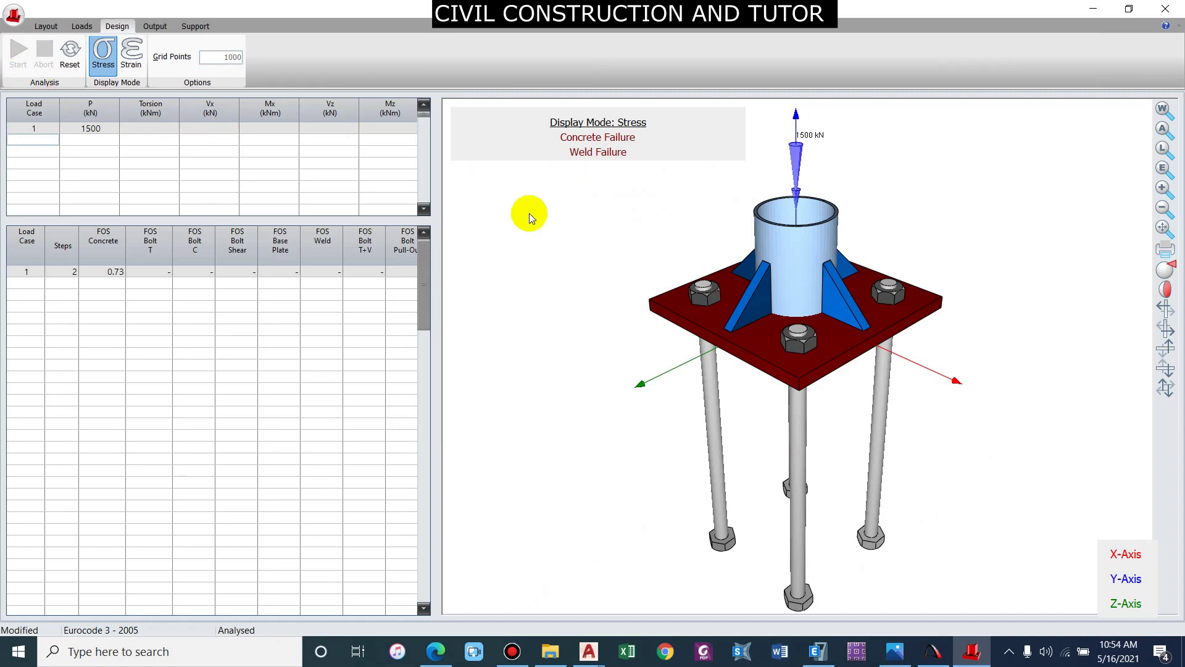
Increase the weld size to 15 mm and rerun the base plate analysis
left_click(46, 25)
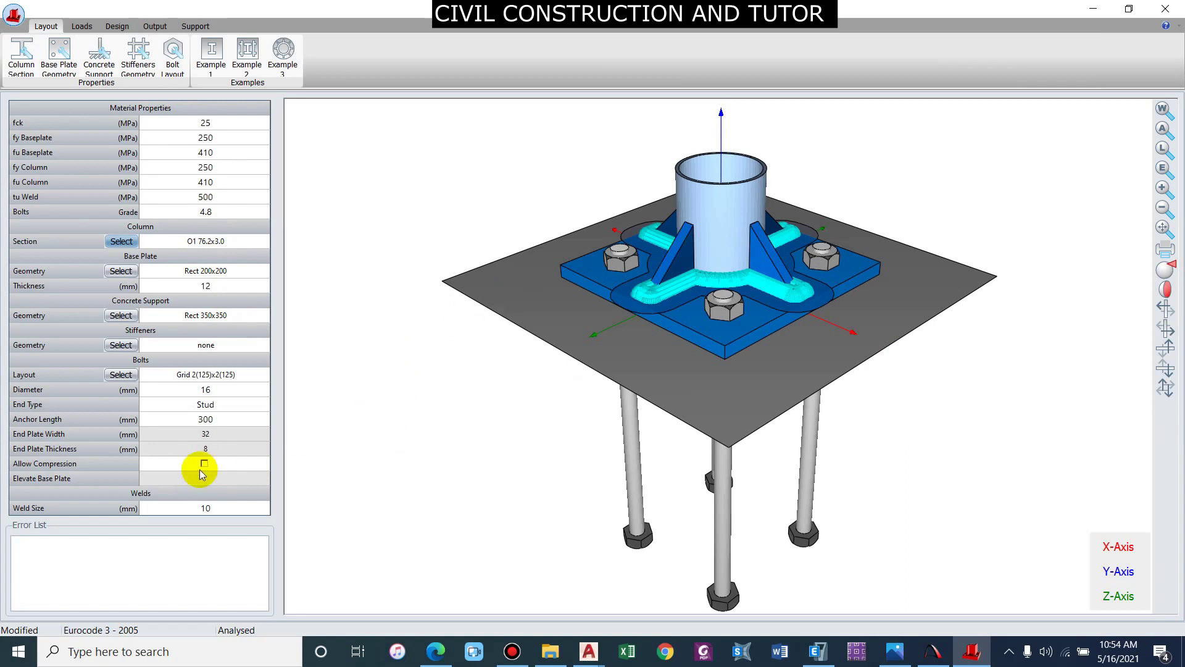
left_click(210, 507)
left_click(223, 508)
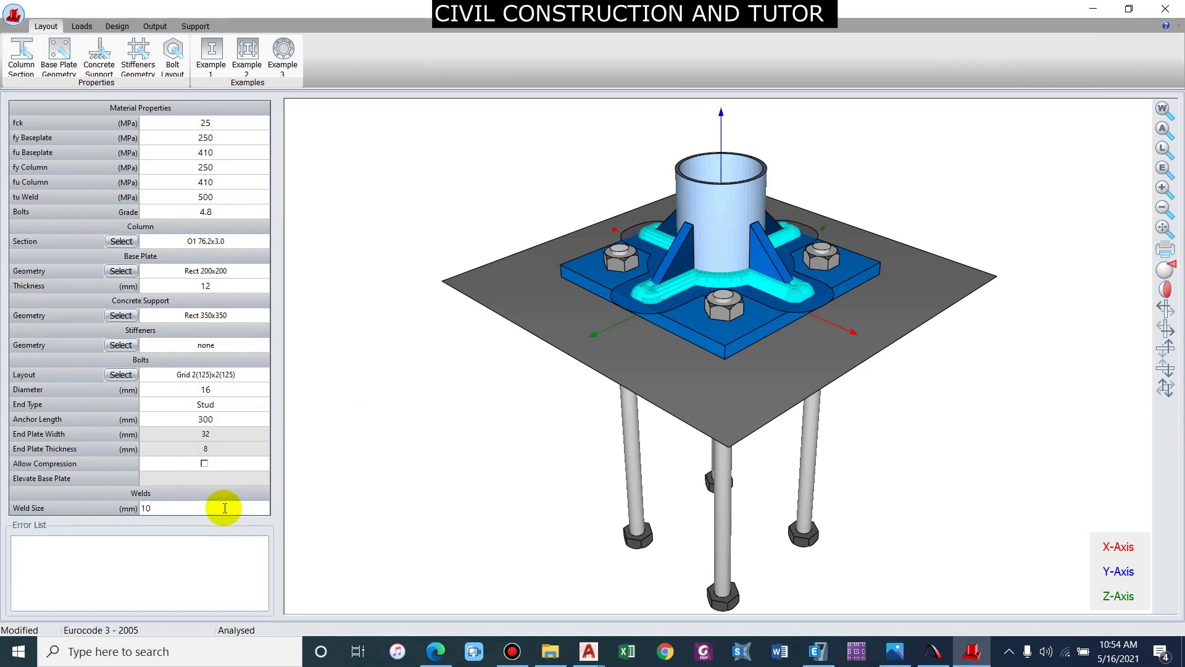
type("5")
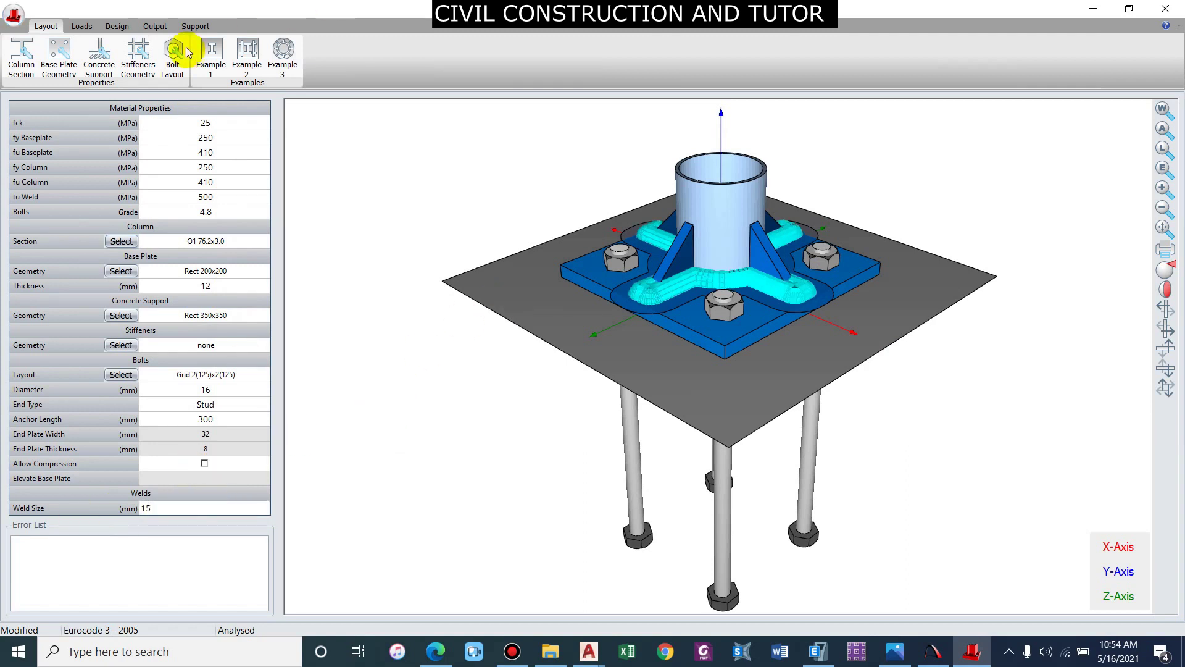
left_click(117, 26)
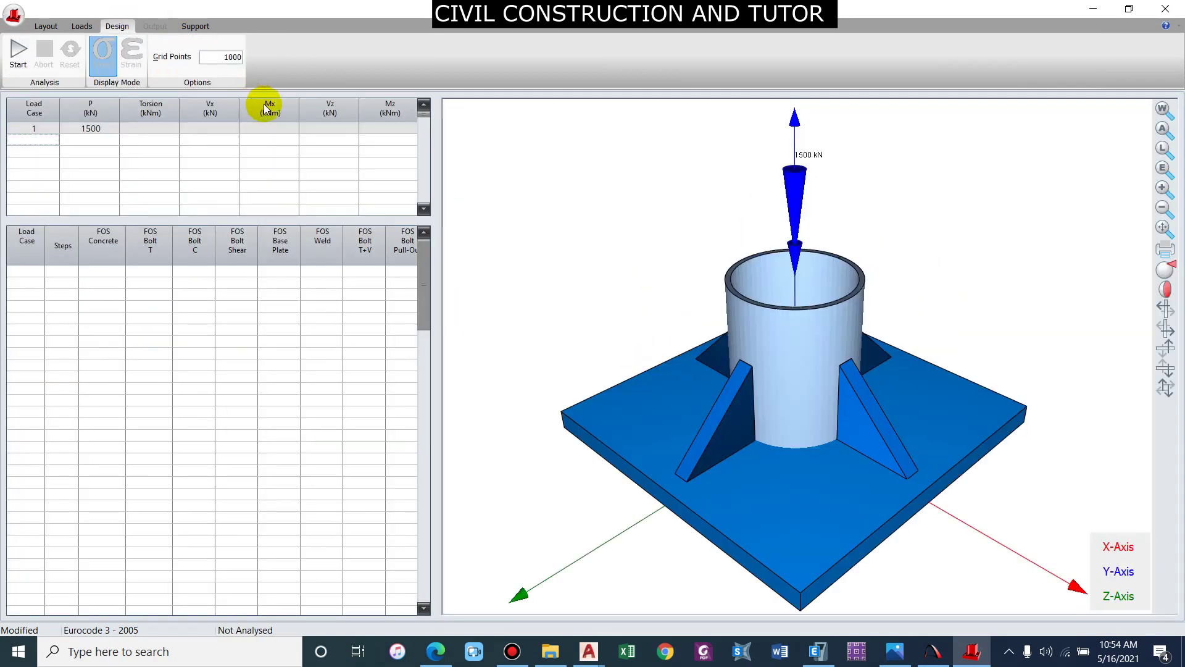
left_click(18, 55)
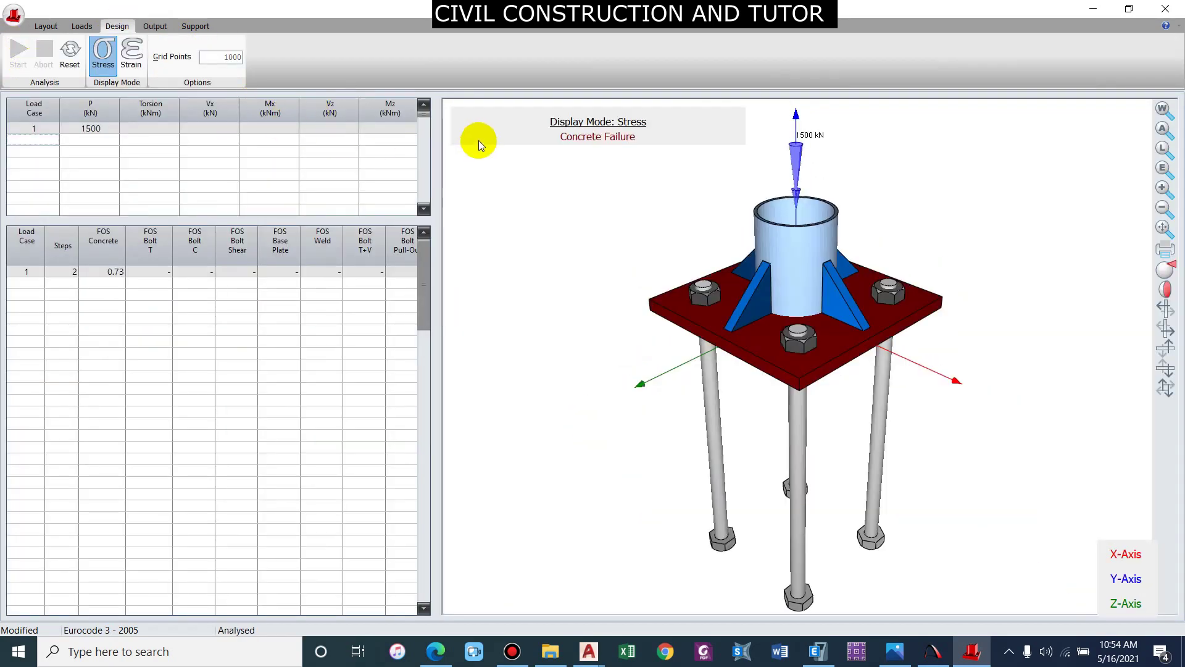
Enlarge the rectangular concrete support geometry to 500 by 500 mm
left_click(46, 26)
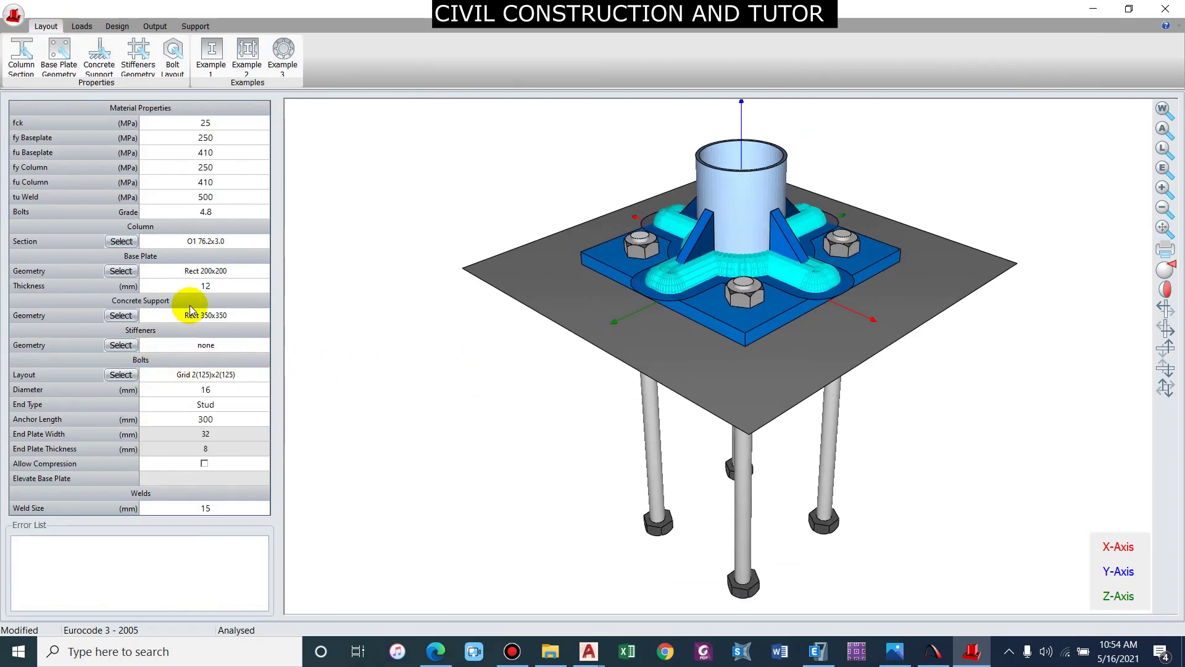
left_click(121, 314)
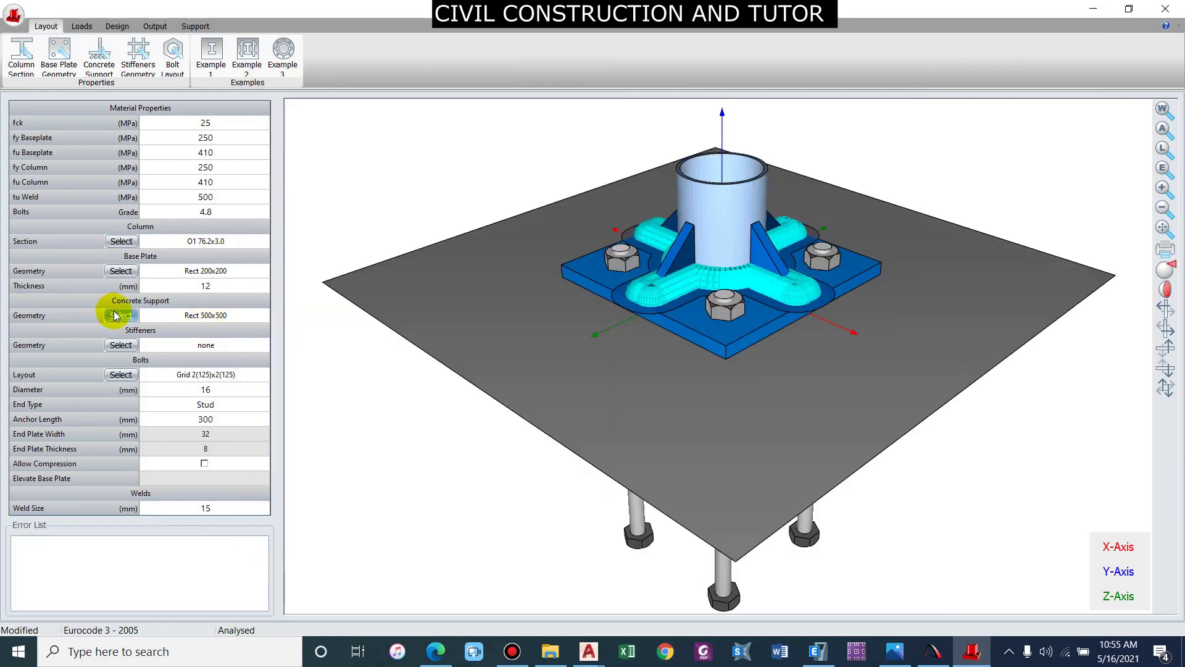
Set the rectangular concrete support's height and breadth to 350 mm each
left_click(115, 315)
left_click(448, 204)
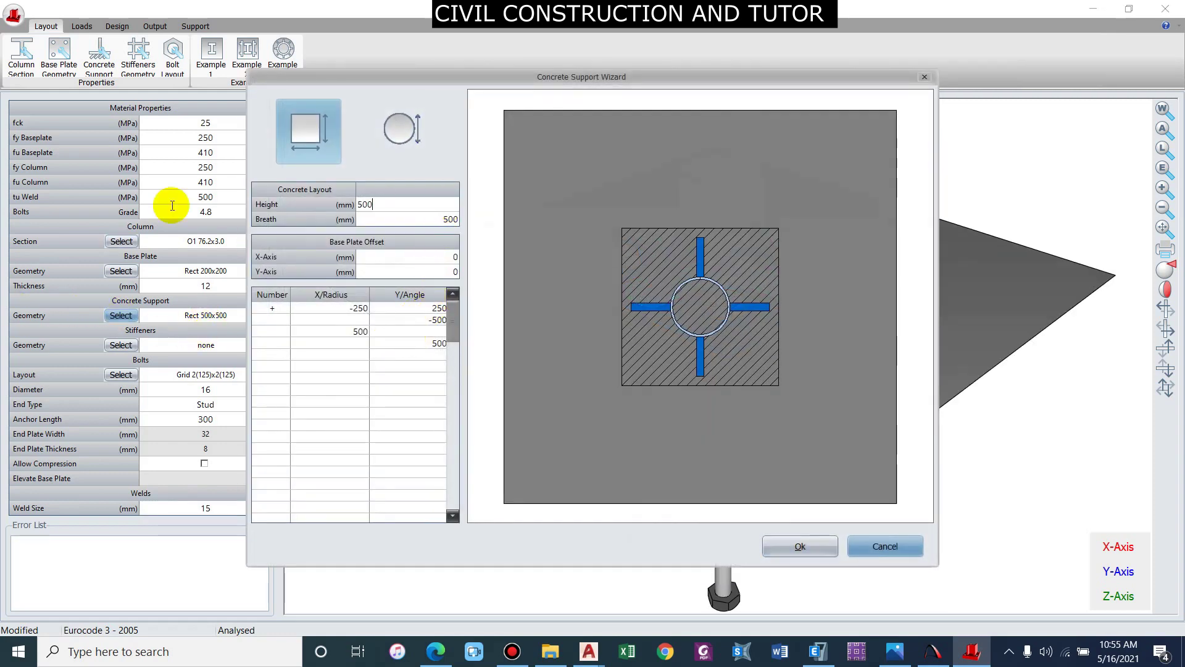
key("ctrl+a")
type("350")
key("Return")
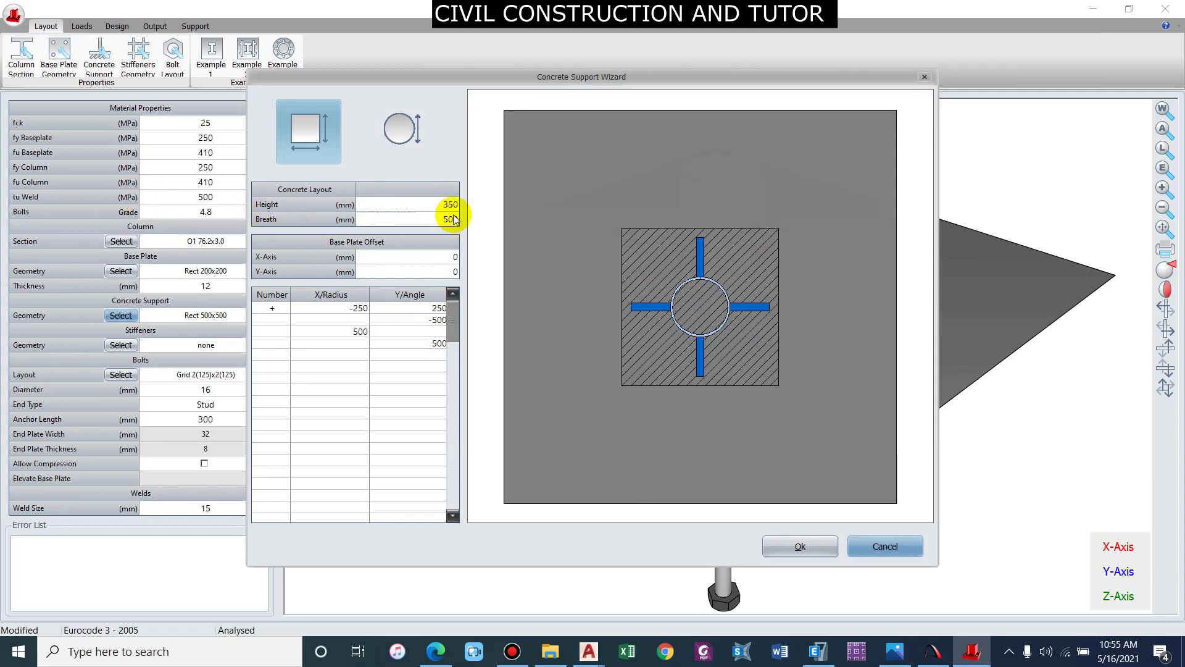
double_click(451, 219)
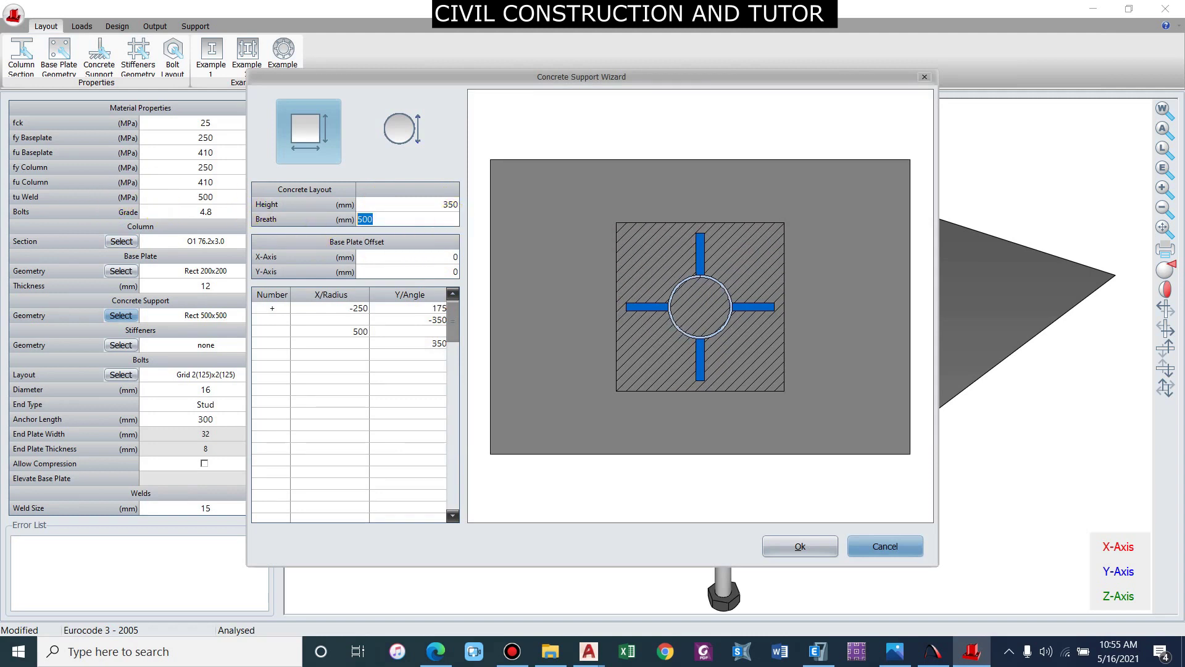
type("350")
left_click(800, 546)
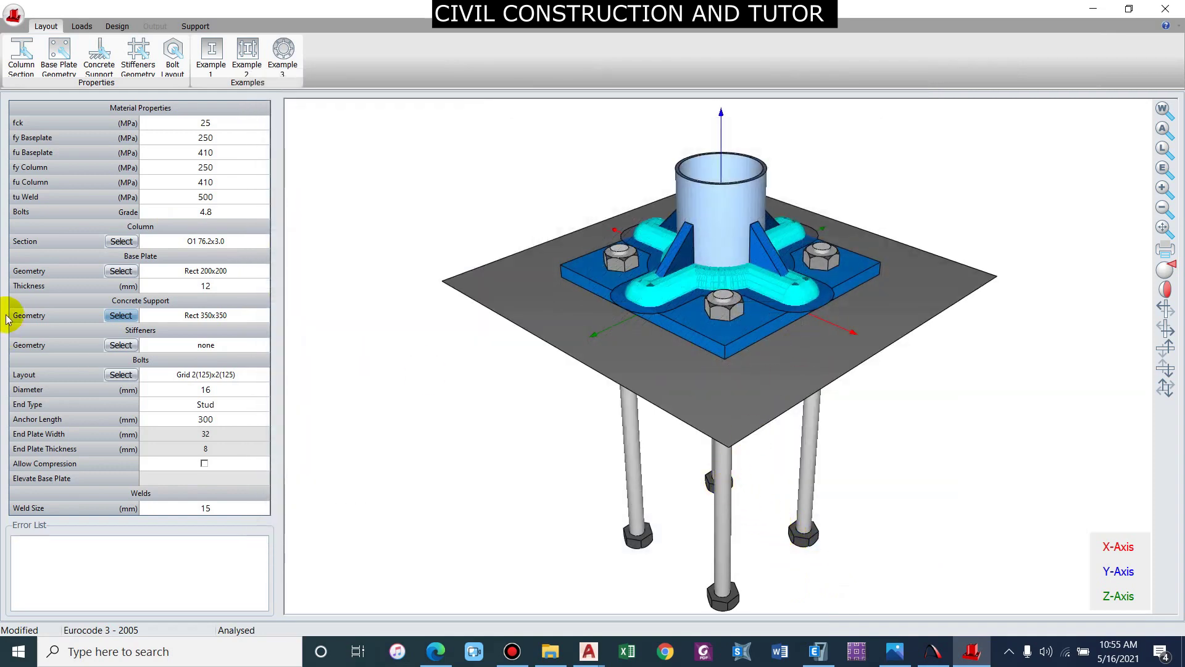
Enlarge the rectangular base plate geometry to 325 mm height and 325 mm breadth
left_click(121, 271)
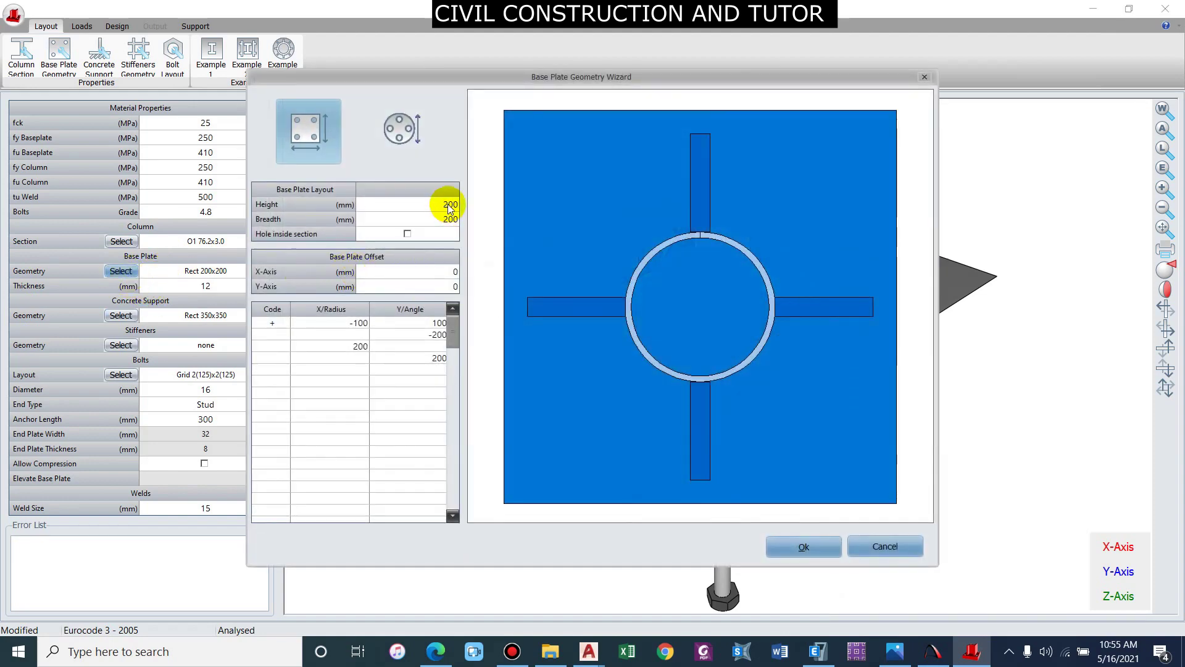
left_click_drag(456, 203, 286, 184)
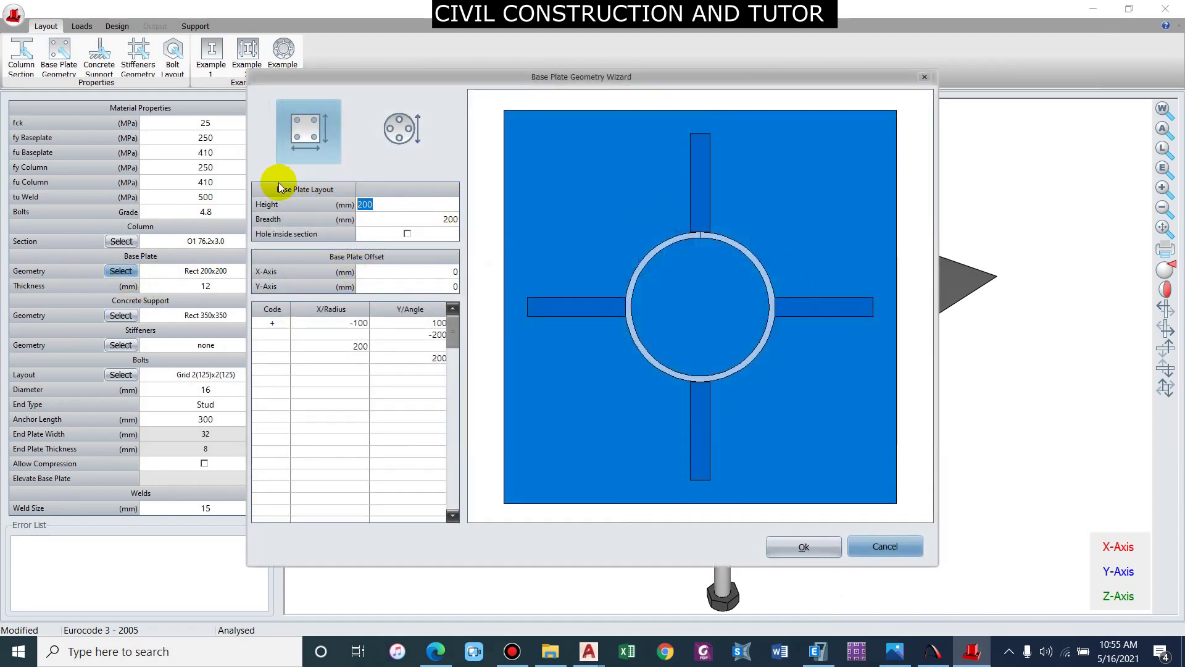
type("325")
left_click(450, 223)
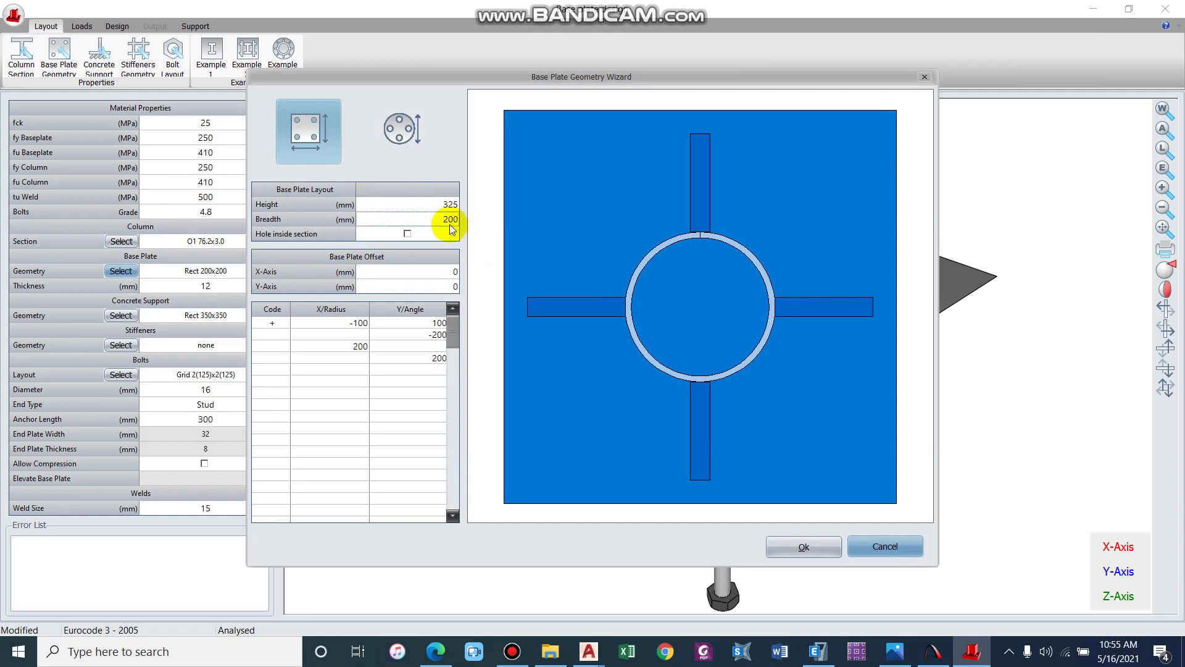
key("ctrl+a")
type("352")
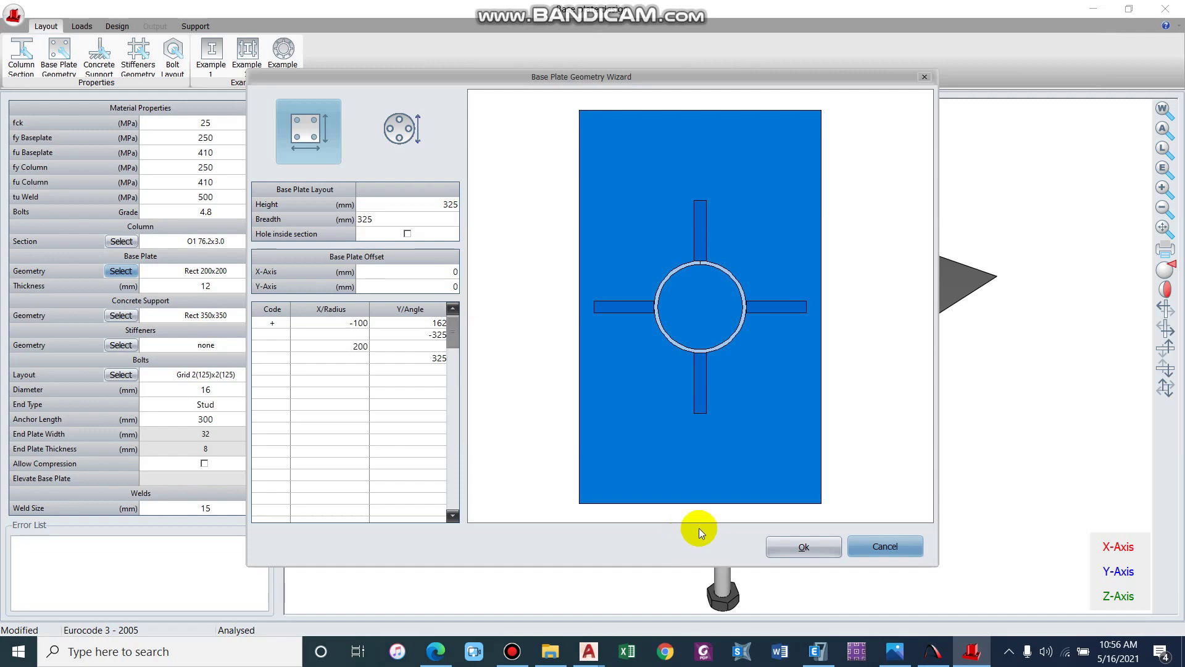
left_click(803, 547)
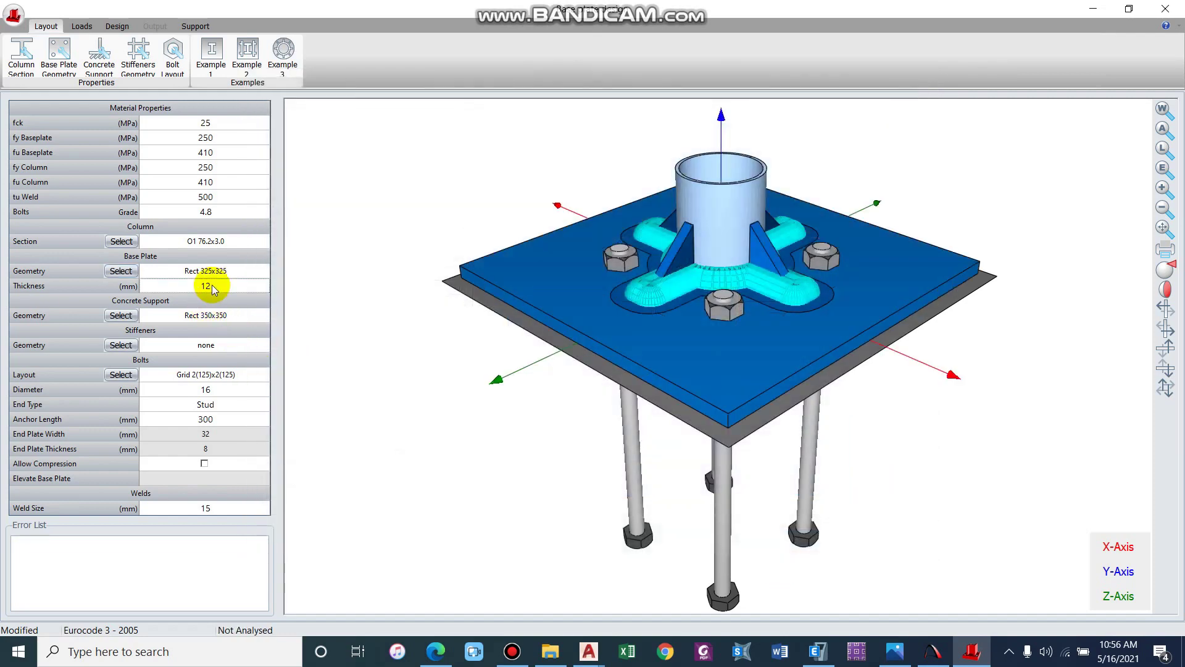
Set the base plate thickness to 20 mm
key("BackSpace")
key("BackSpace")
type("20")
key("Return")
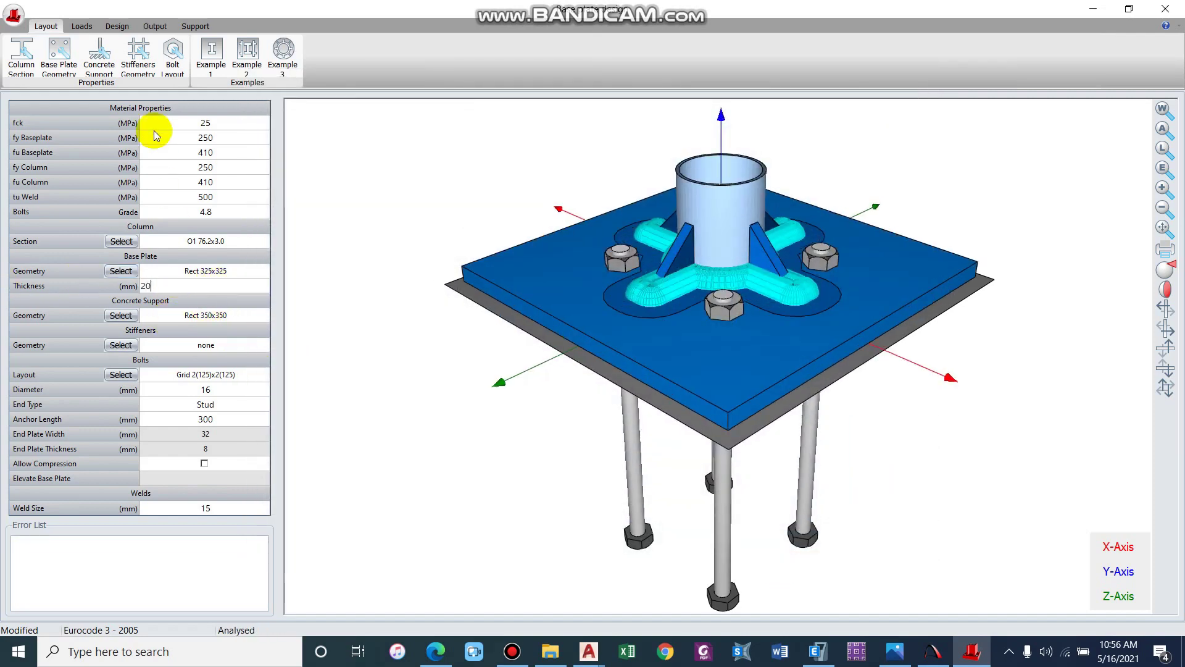
Rerun the base plate analysis for load case 1 and inspect the revised connection in the 3D layout
left_click(84, 28)
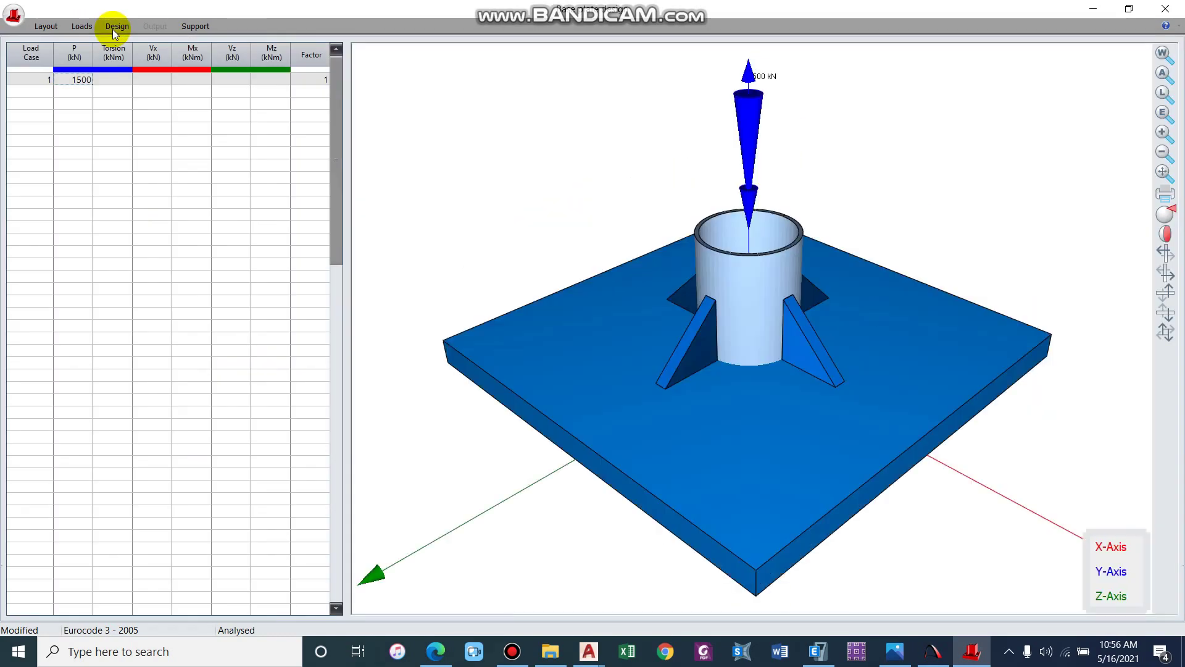
left_click(112, 29)
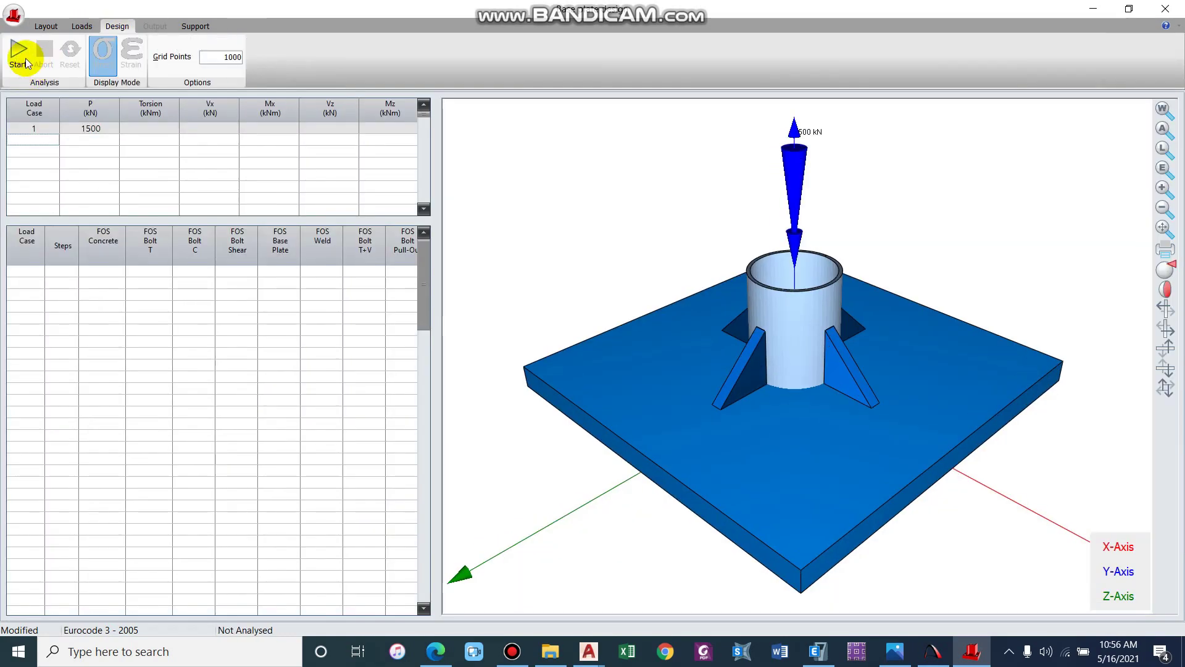
left_click(20, 54)
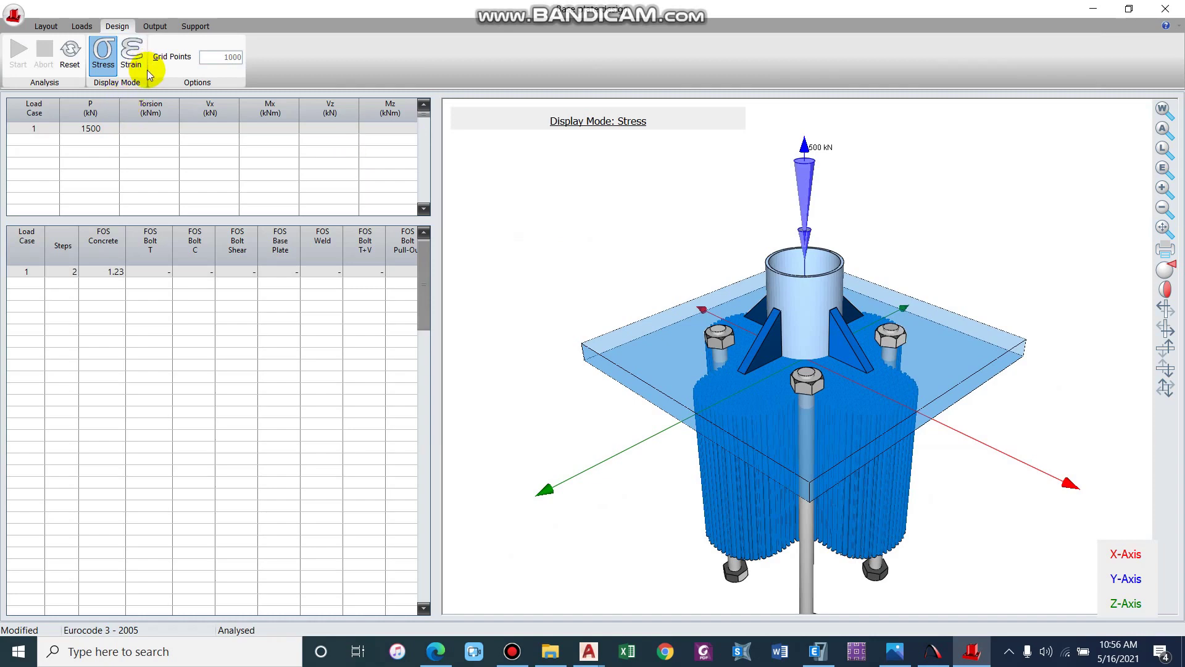
left_click(45, 26)
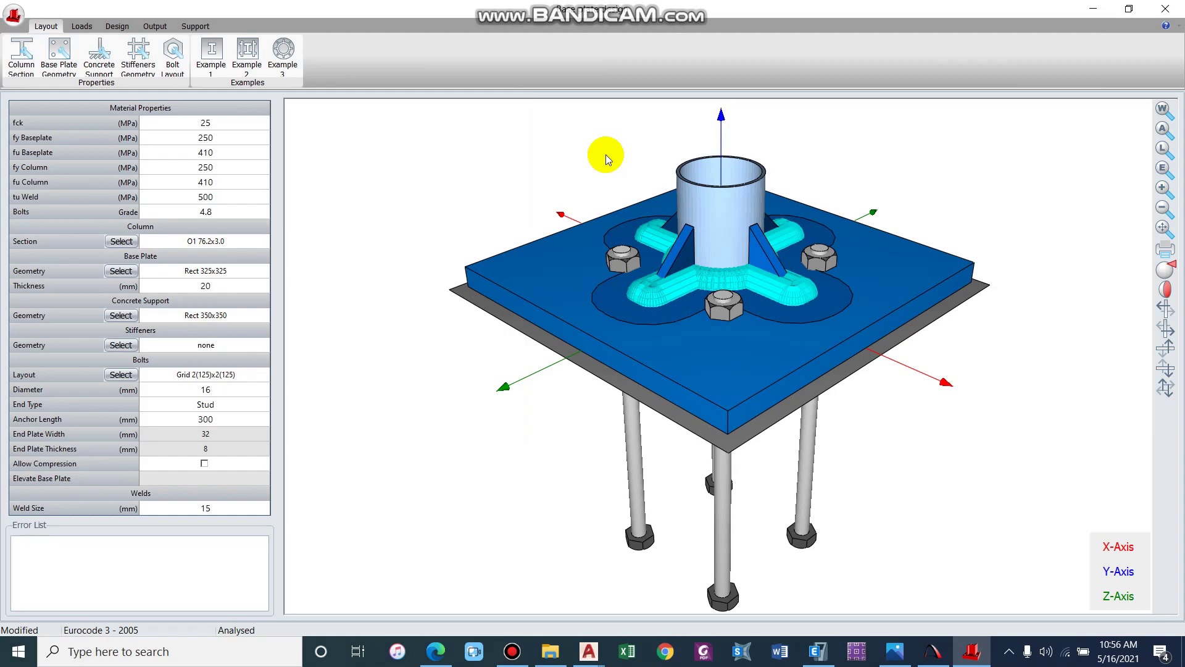
left_click_drag(638, 290, 815, 287)
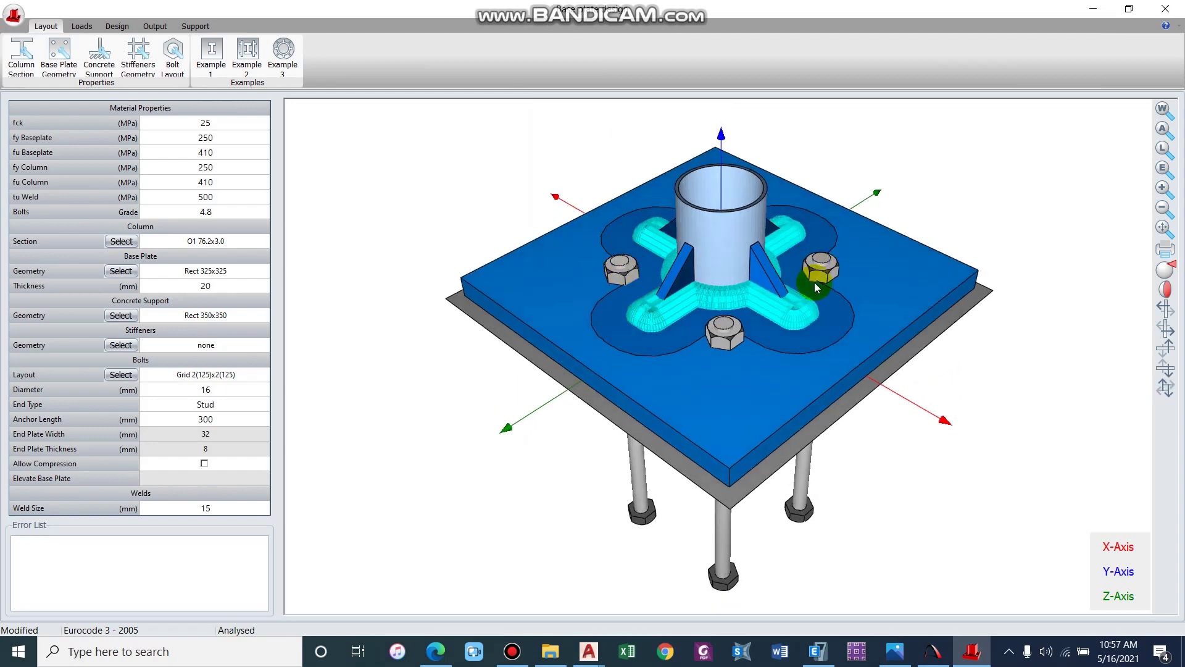